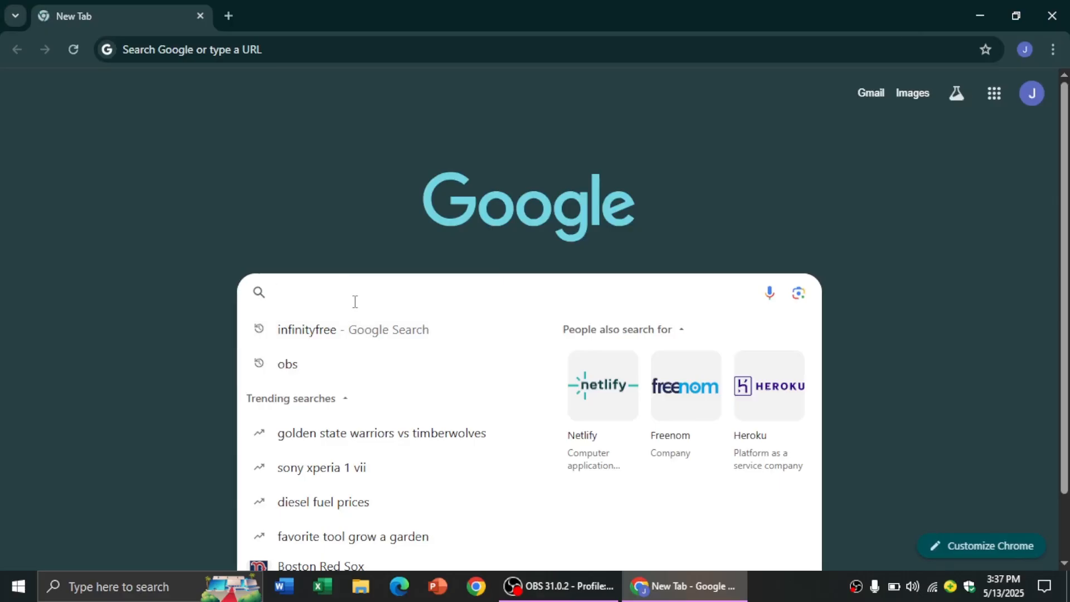
Search Google for infinityfree, open the InfinityFree website, and go to its account registration page
{"action": "type", "text": "infinityfree"}
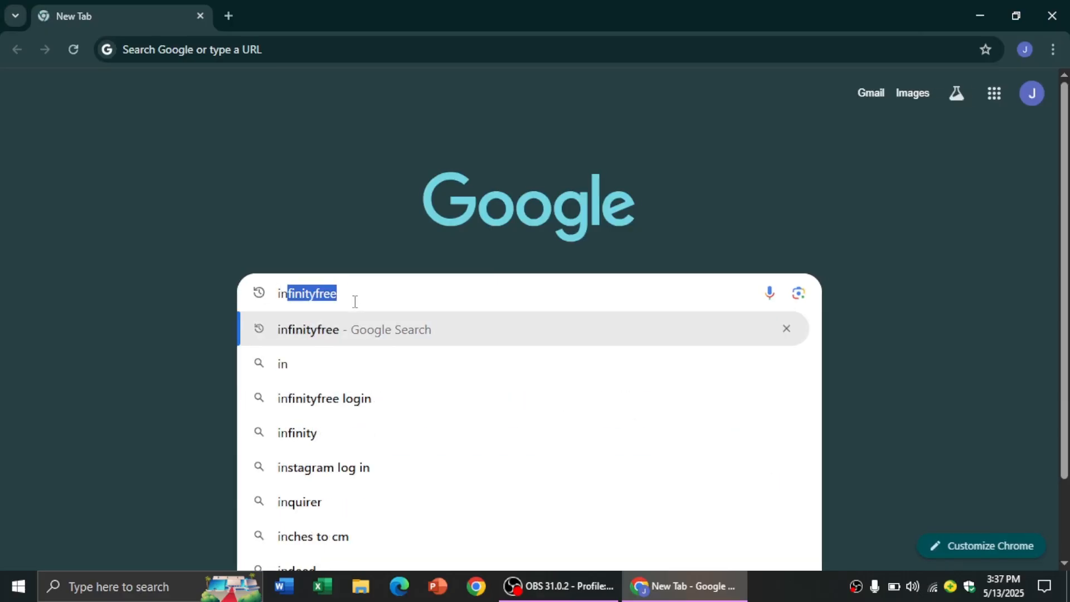
{"action": "left_click", "coordinate": [305, 335]}
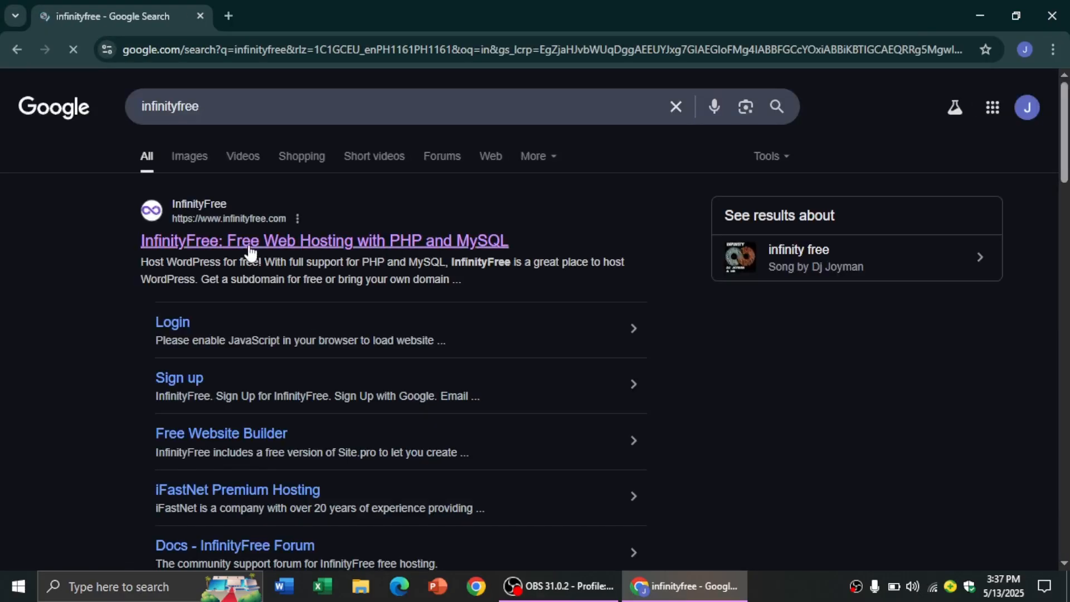
{"action": "left_click", "coordinate": [208, 241]}
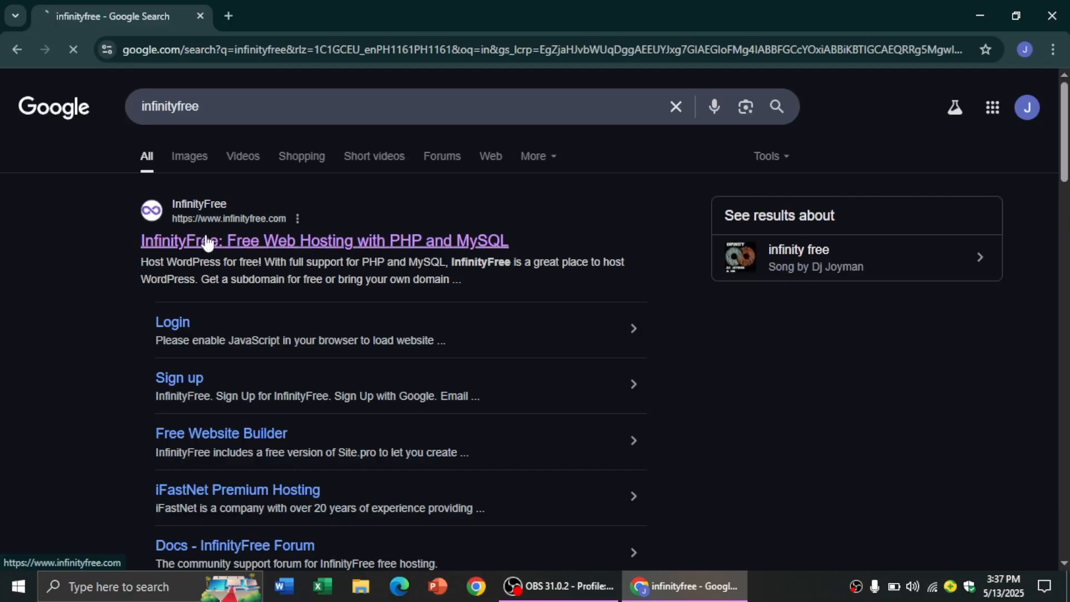
{"action": "scroll", "coordinate": [919, 133], "scroll_direction": "down", "scroll_amount": 1}
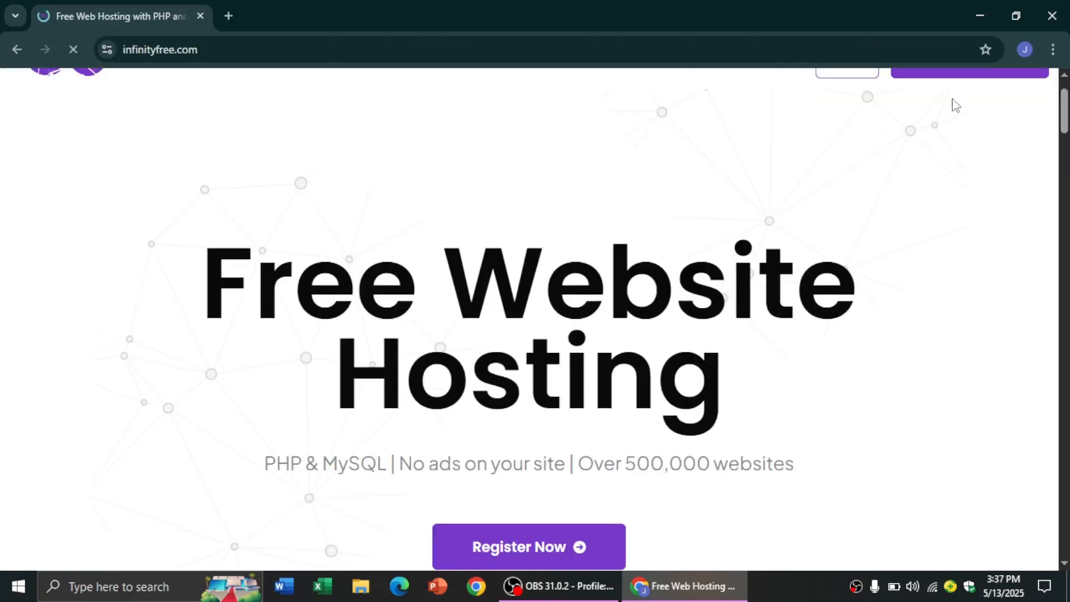
{"action": "scroll", "coordinate": [953, 103], "scroll_direction": "up", "scroll_amount": 1}
{"action": "left_click", "coordinate": [970, 137]}
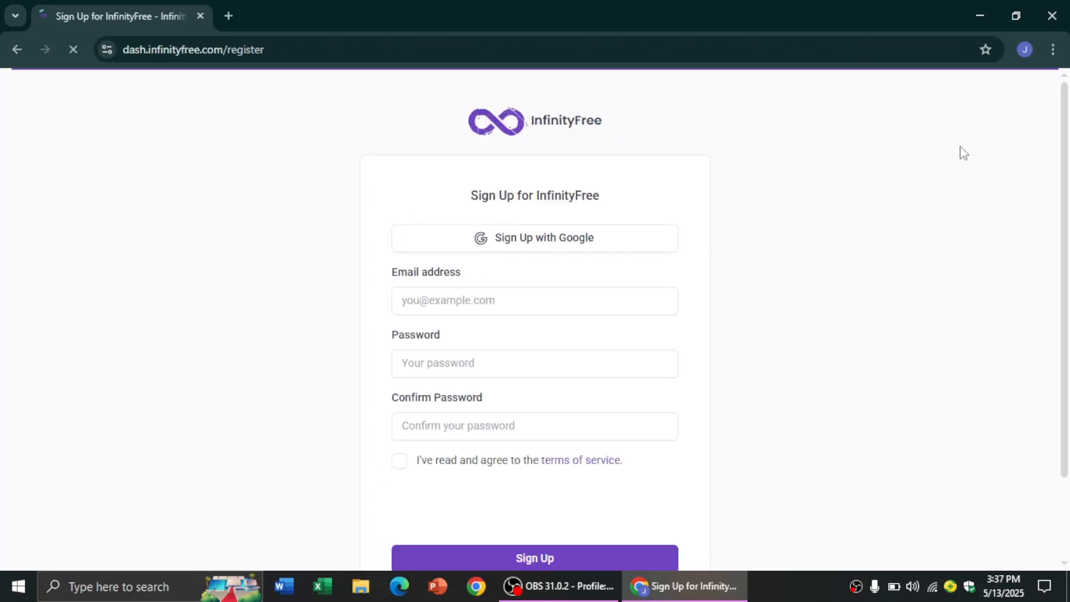
{"action": "left_click", "coordinate": [475, 303]}
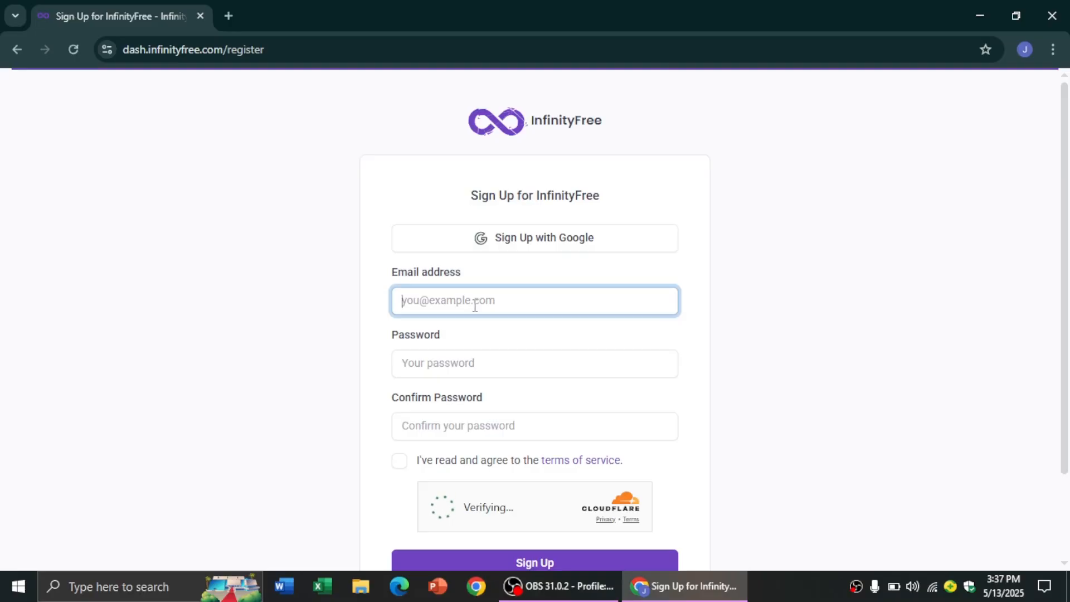
{"action": "type", "text": "i"}
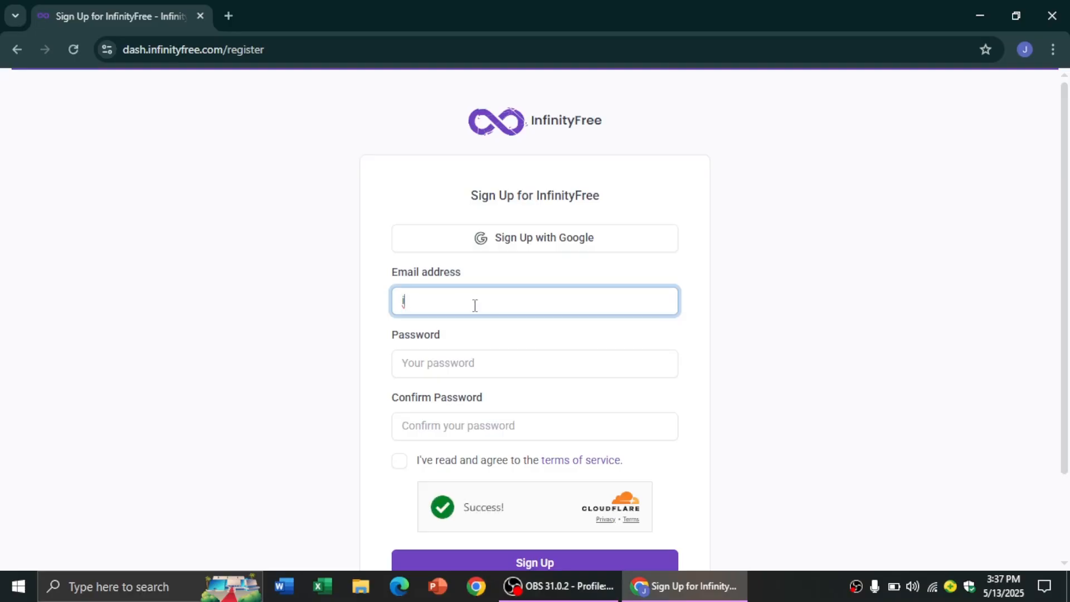
{"action": "key", "text": "BackSpace"}
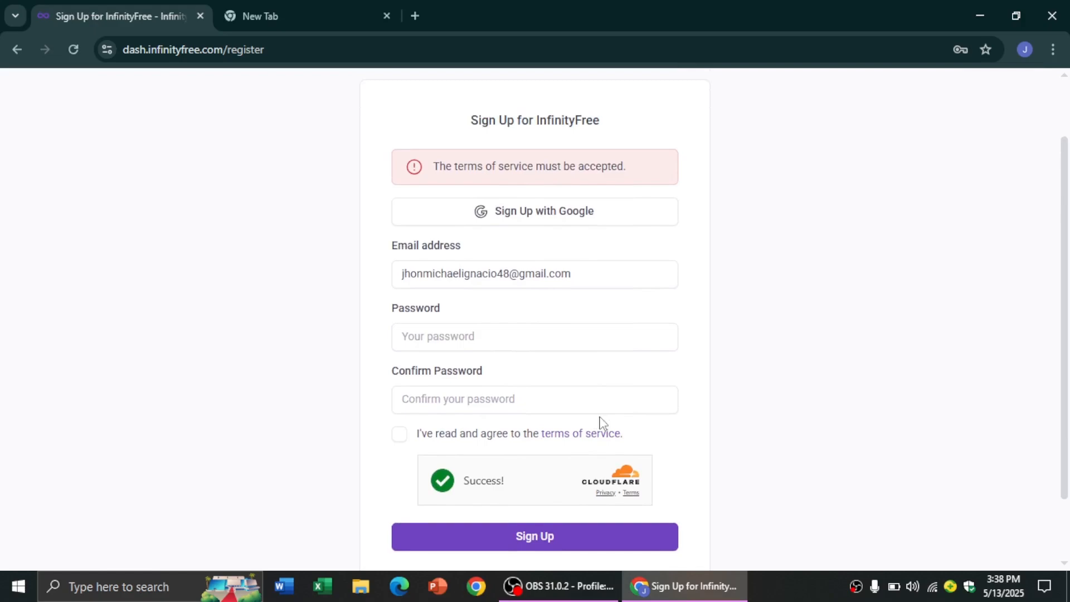
Sign up for InfinityFree with the existing Google account and consent to sharing its profile details
{"action": "scroll", "coordinate": [600, 418], "scroll_direction": "down", "scroll_amount": 1}
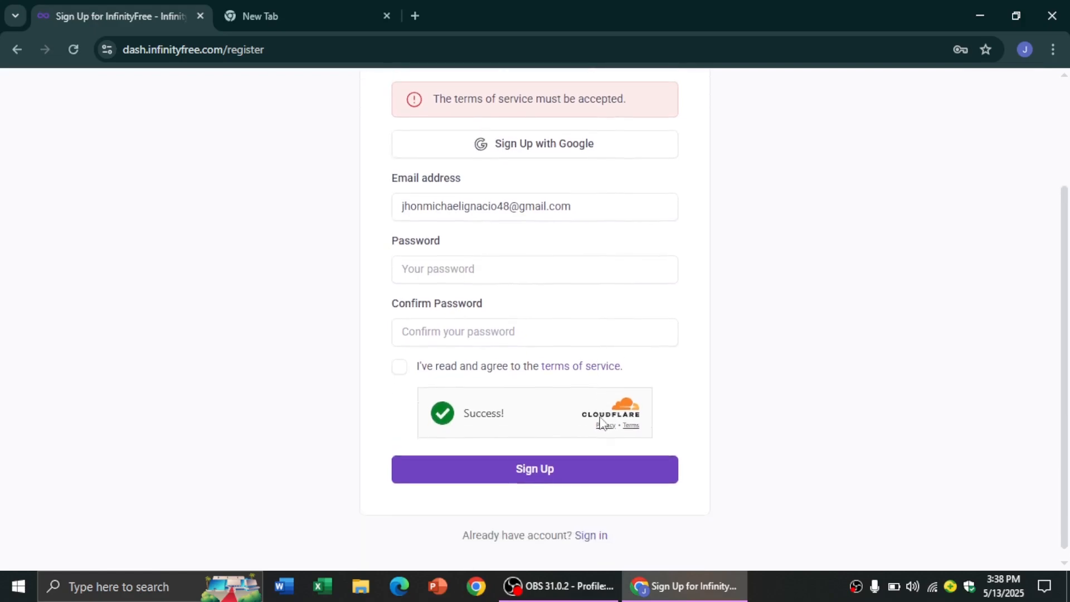
{"action": "scroll", "coordinate": [600, 418], "scroll_direction": "up", "scroll_amount": 1}
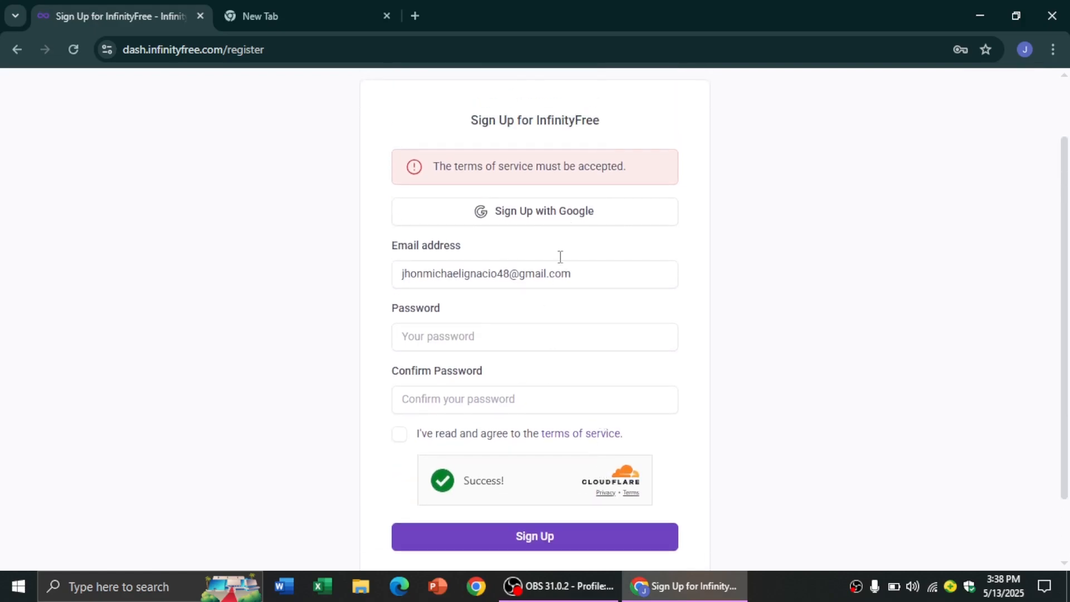
{"action": "left_click", "coordinate": [573, 218]}
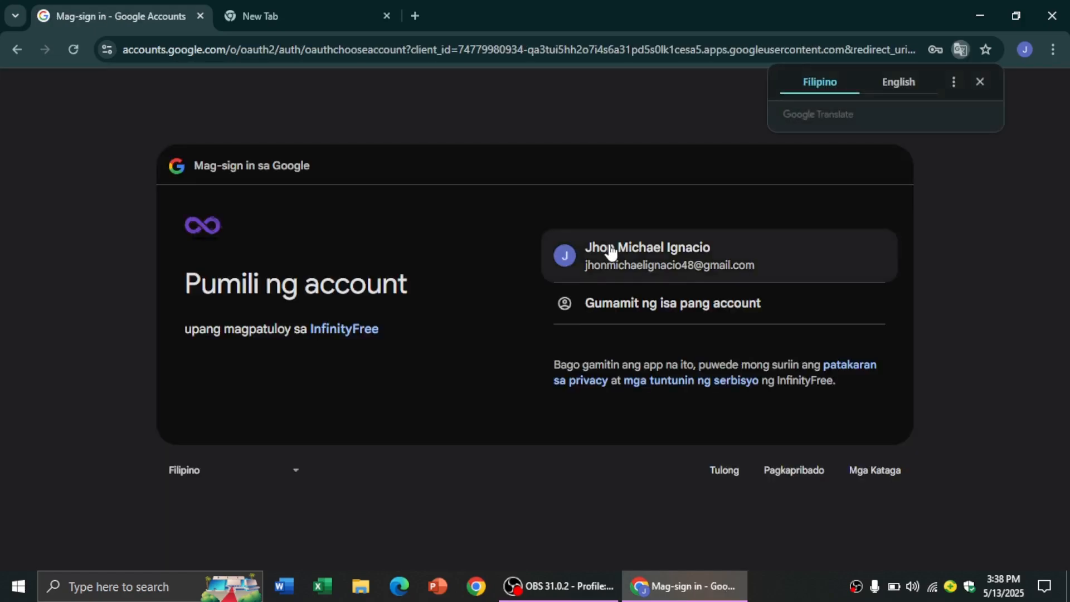
{"action": "left_click", "coordinate": [611, 247]}
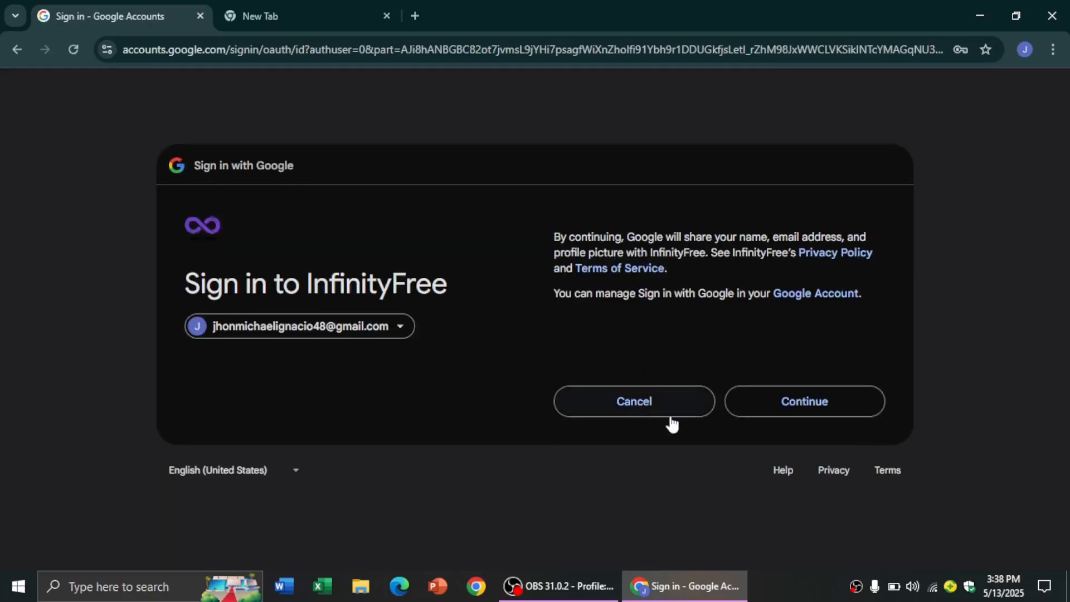
{"action": "left_click", "coordinate": [791, 397]}
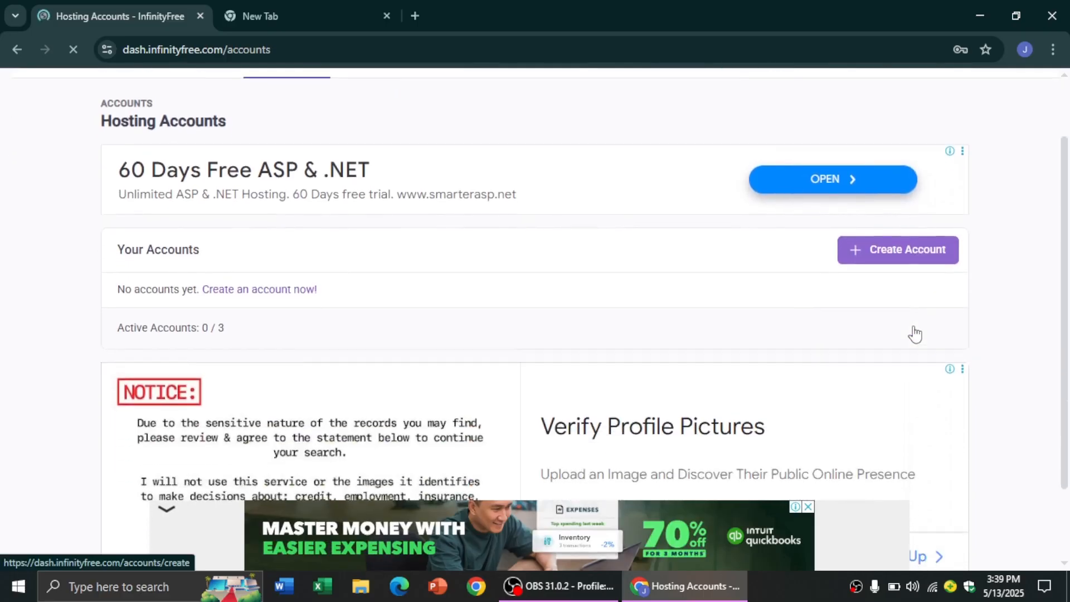
Start creating a hosting account, dismiss the advertisement, and choose the $0 InfinityFree plan
{"action": "left_click", "coordinate": [916, 333]}
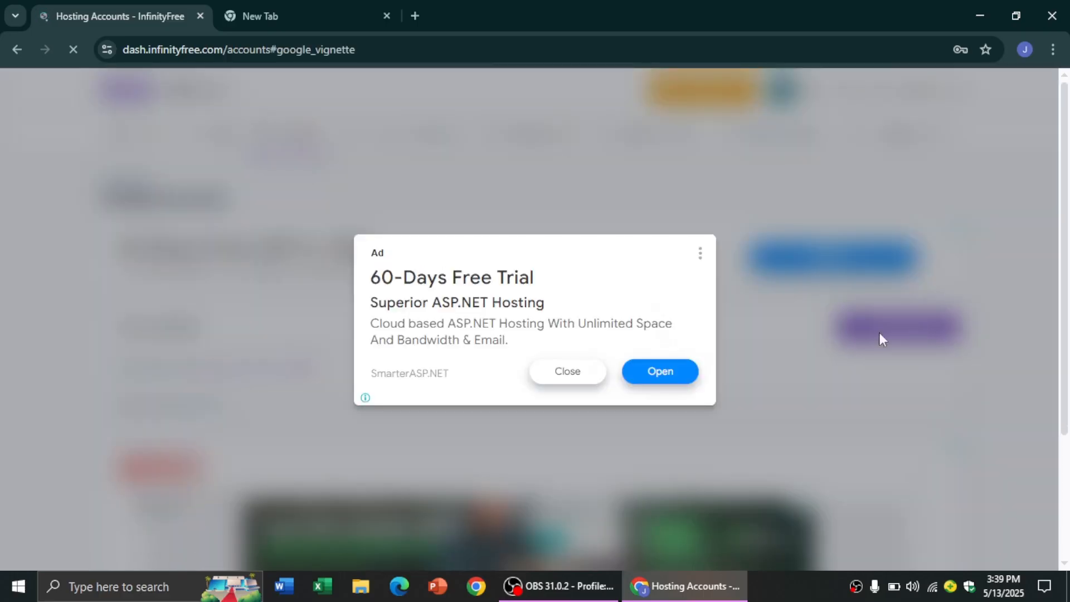
{"action": "left_click", "coordinate": [566, 375]}
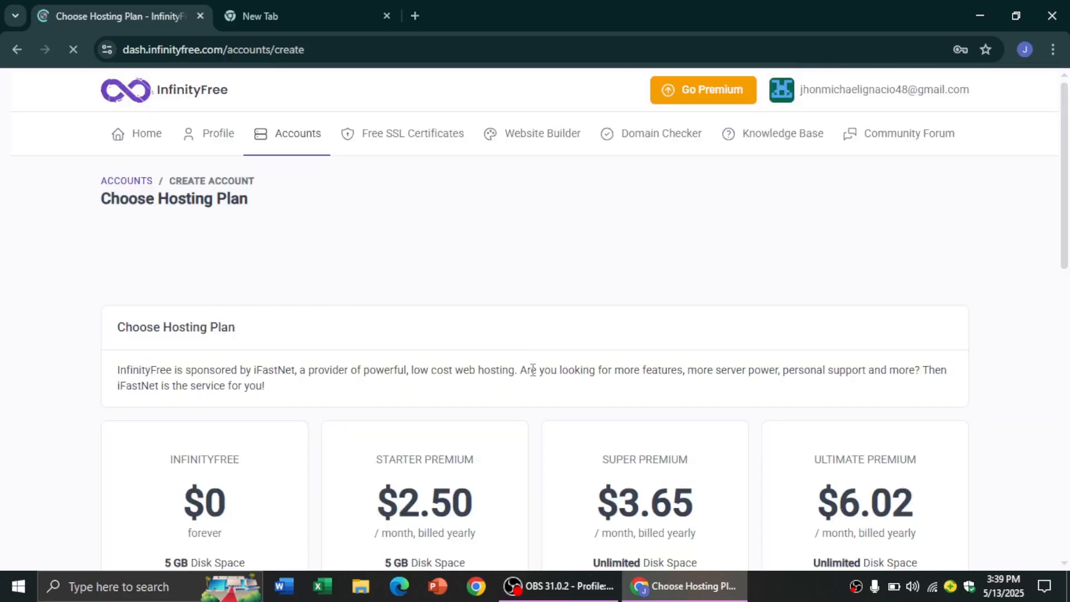
{"action": "scroll", "coordinate": [395, 336], "scroll_direction": "down", "scroll_amount": 5}
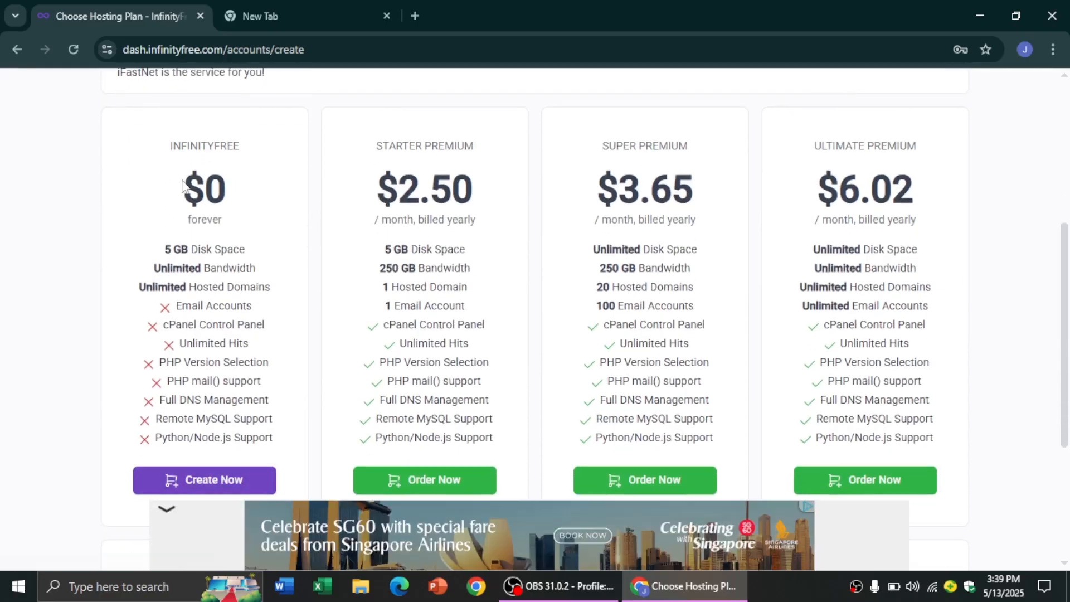
{"action": "scroll", "coordinate": [239, 427], "scroll_direction": "down", "scroll_amount": 2}
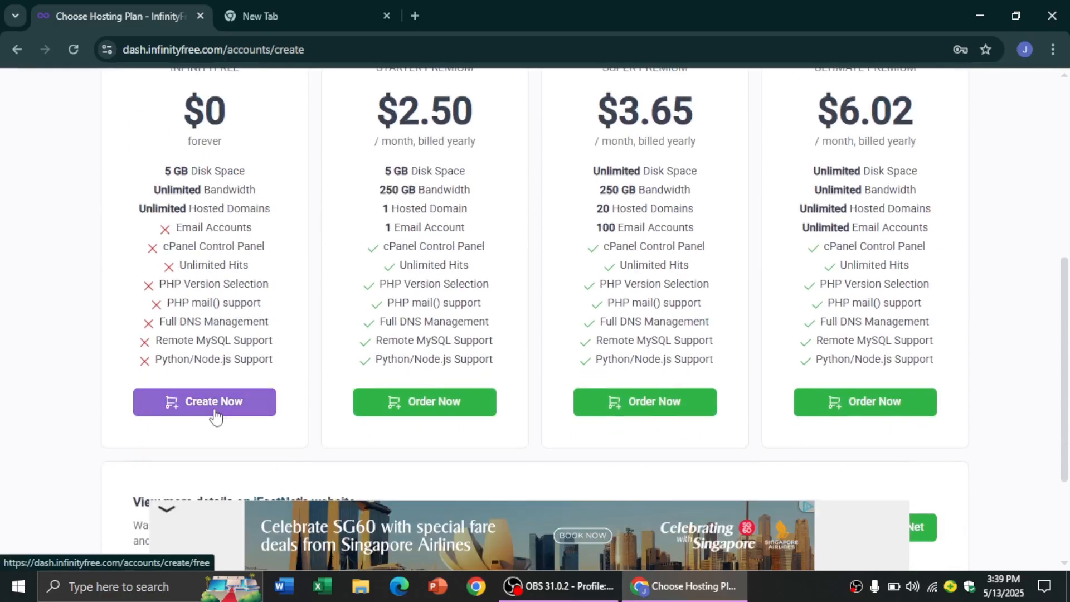
{"action": "left_click", "coordinate": [224, 405]}
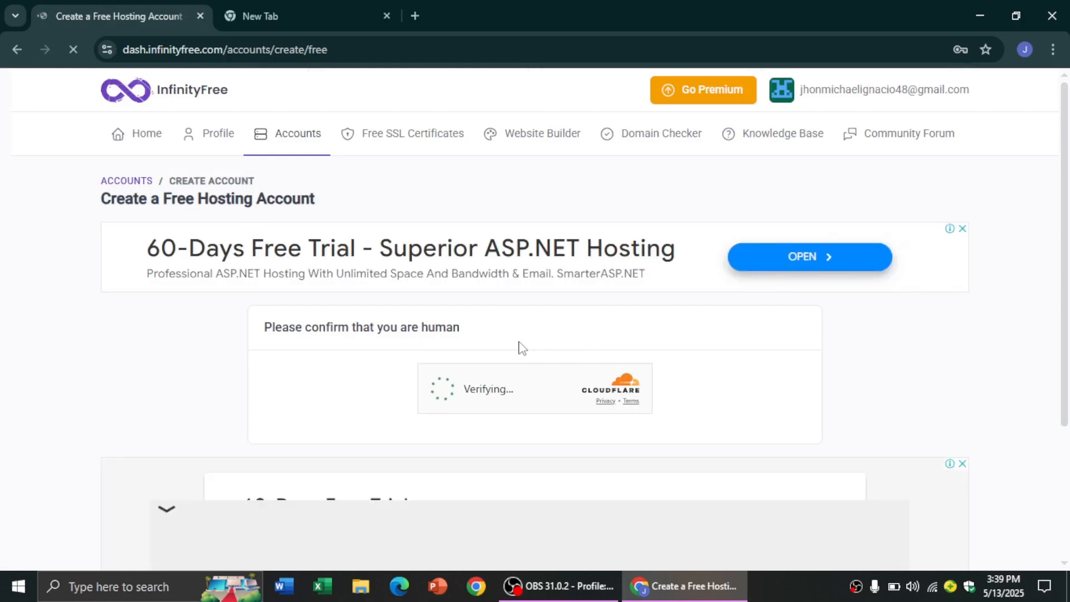
Set the subdomain to IT3B plus the owner's surname with the infinityfreeapp.com extension, and check its availability
{"action": "scroll", "coordinate": [547, 344], "scroll_direction": "down", "scroll_amount": 3}
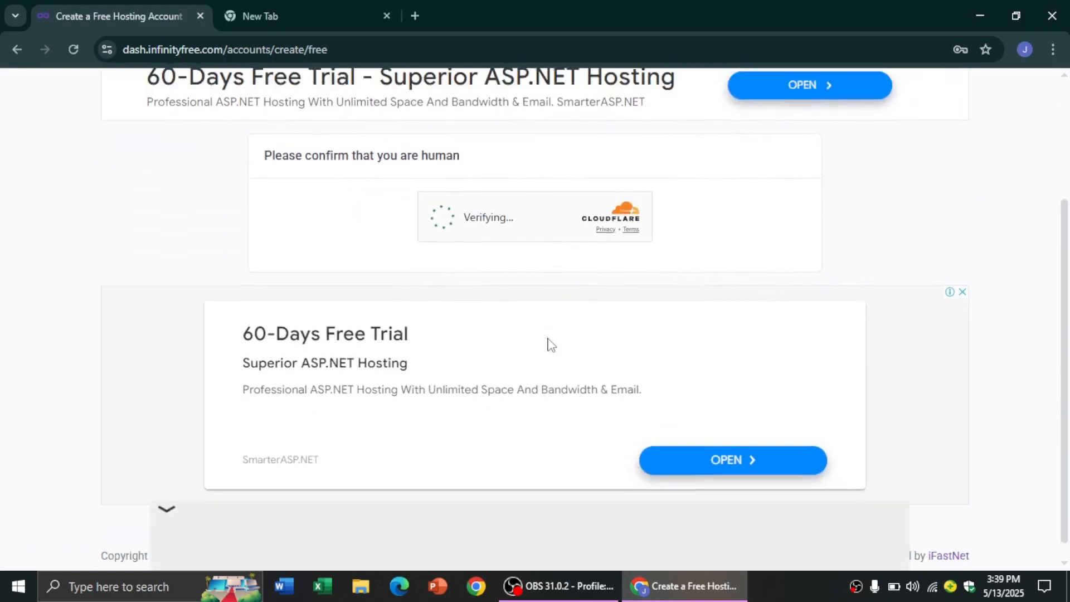
{"action": "scroll", "coordinate": [546, 344], "scroll_direction": "up", "scroll_amount": 2}
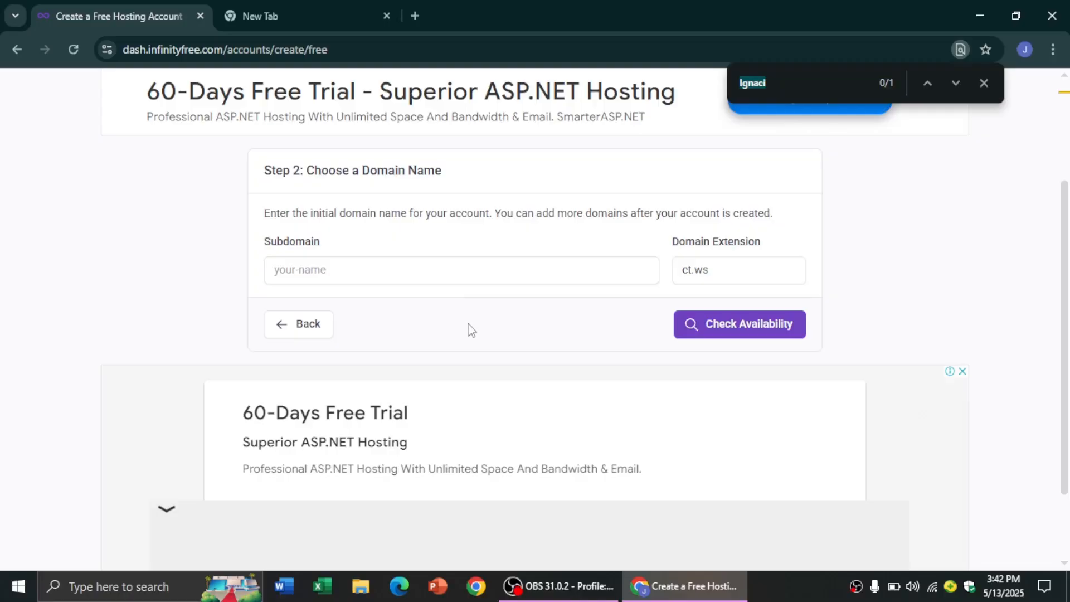
{"action": "left_click", "coordinate": [984, 83]}
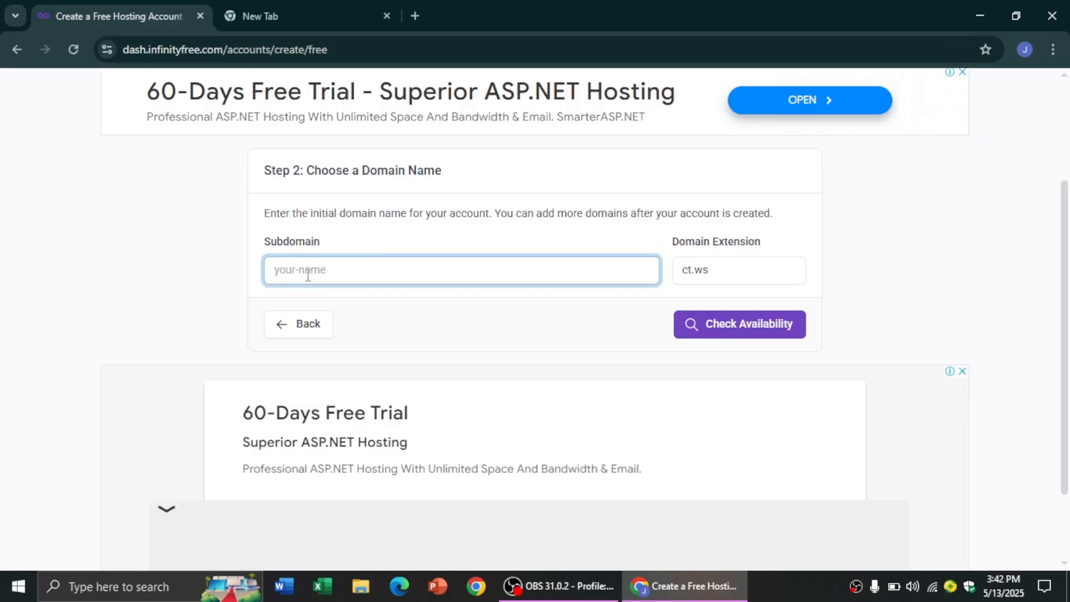
{"action": "type", "text": "l"}
{"action": "left_click_drag", "start_coordinate": [312, 271], "coordinate": [249, 269]}
{"action": "key", "text": "BackSpace"}
{"action": "type", "text": "IT3BIgnacio"}
{"action": "left_click", "coordinate": [718, 275]}
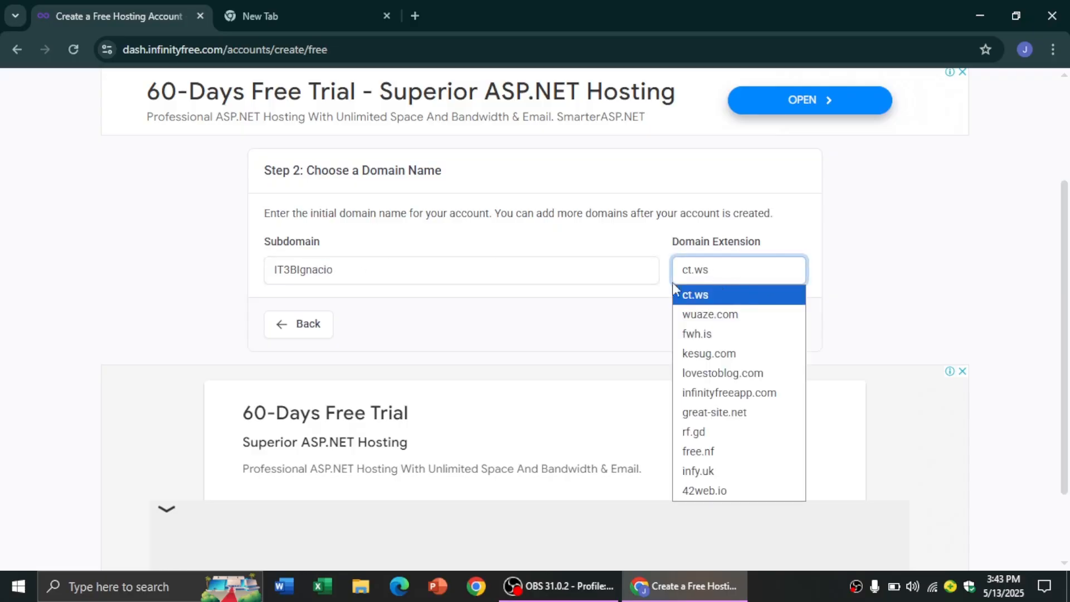
{"action": "left_click", "coordinate": [736, 396]}
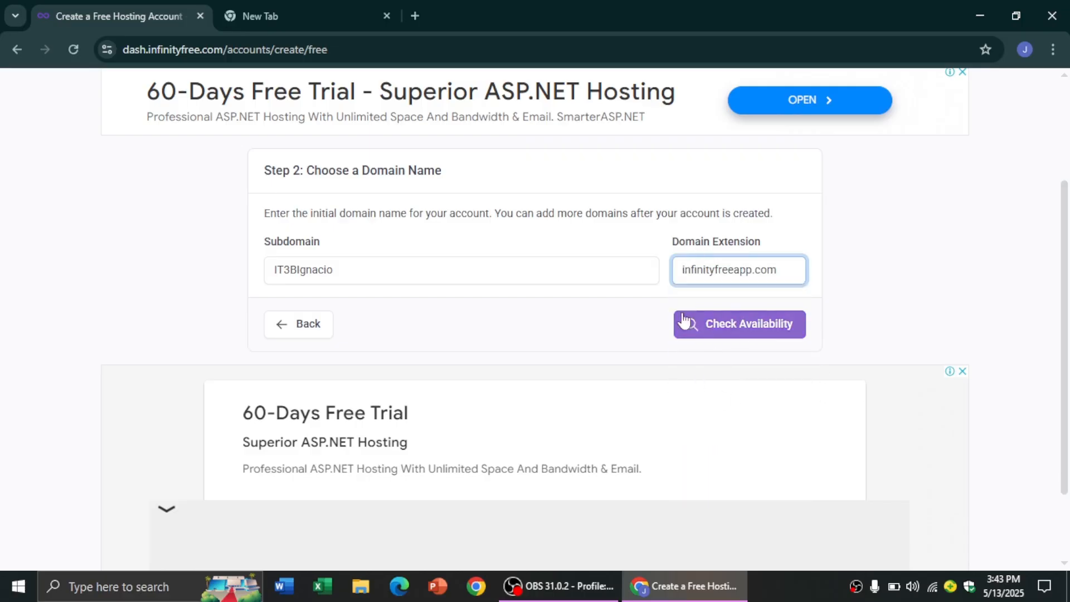
{"action": "left_click", "coordinate": [717, 324]}
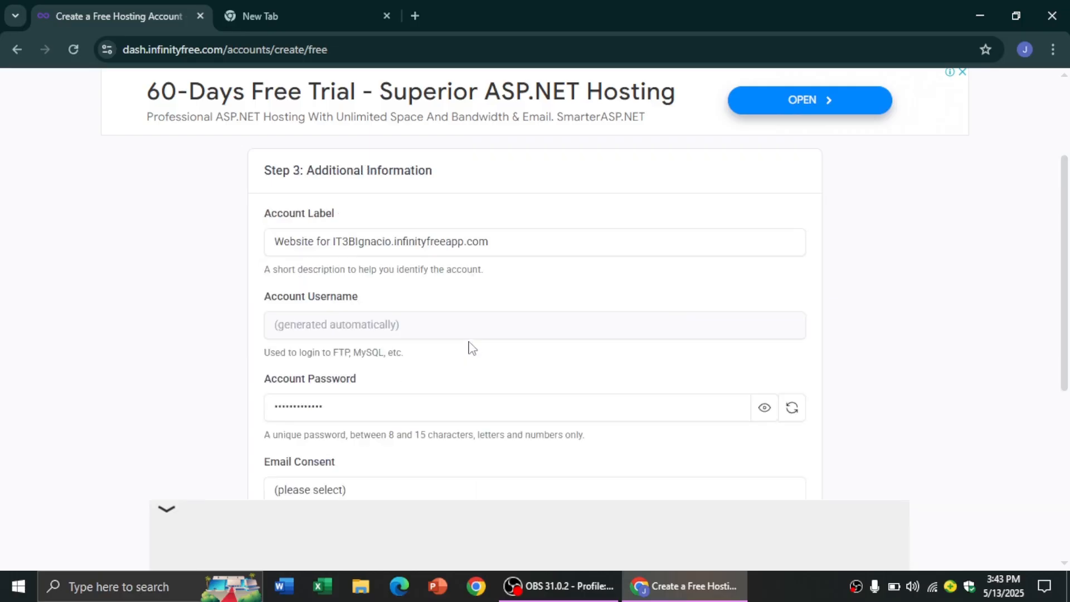
Set Email Consent to I Approve, create the hosting account, and save its password in the browser
{"action": "scroll", "coordinate": [429, 309], "scroll_direction": "down", "scroll_amount": 3}
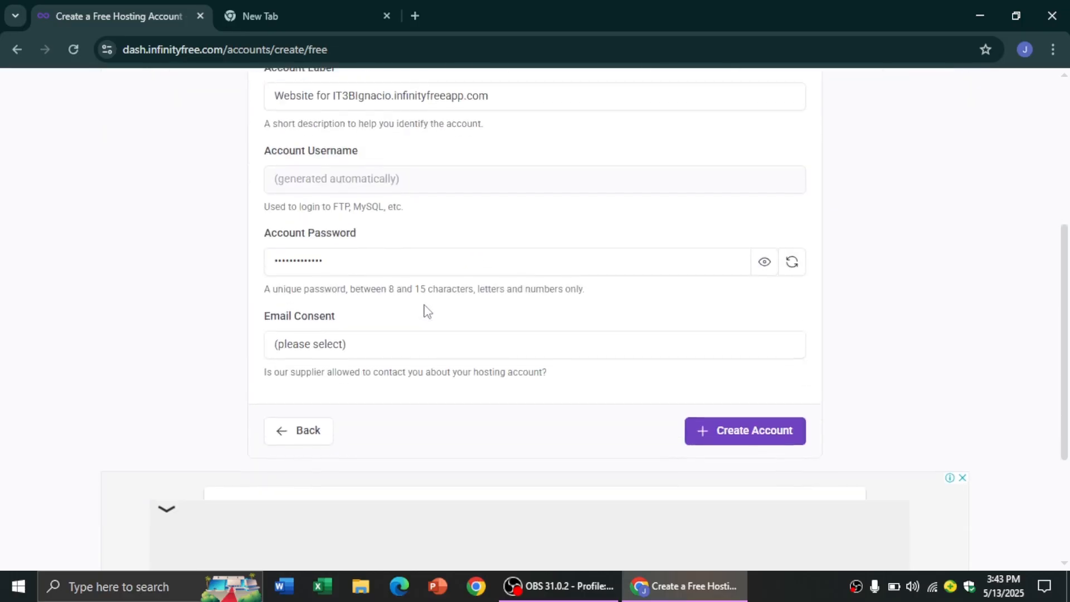
{"action": "scroll", "coordinate": [425, 311], "scroll_direction": "up", "scroll_amount": 1}
{"action": "scroll", "coordinate": [370, 315], "scroll_direction": "up", "scroll_amount": 1}
{"action": "scroll", "coordinate": [365, 328], "scroll_direction": "down", "scroll_amount": 2}
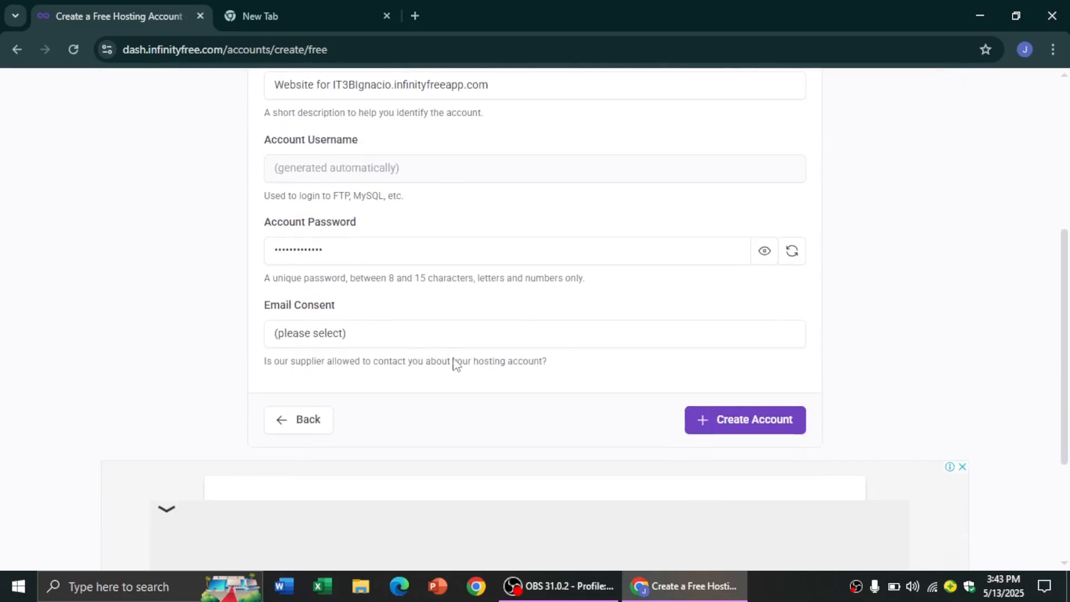
{"action": "left_click", "coordinate": [319, 335]}
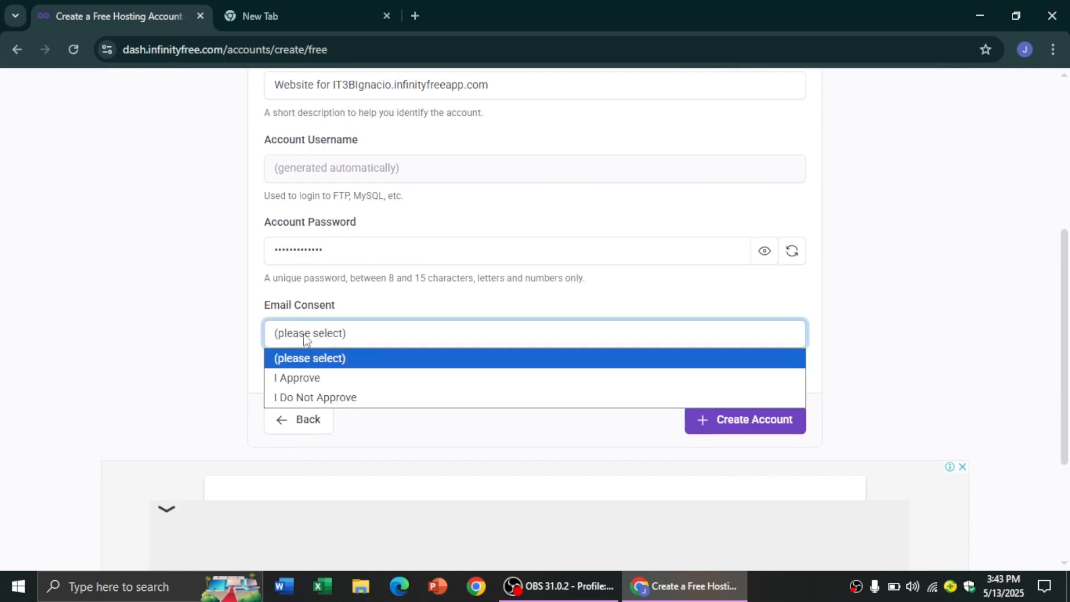
{"action": "left_click", "coordinate": [301, 380]}
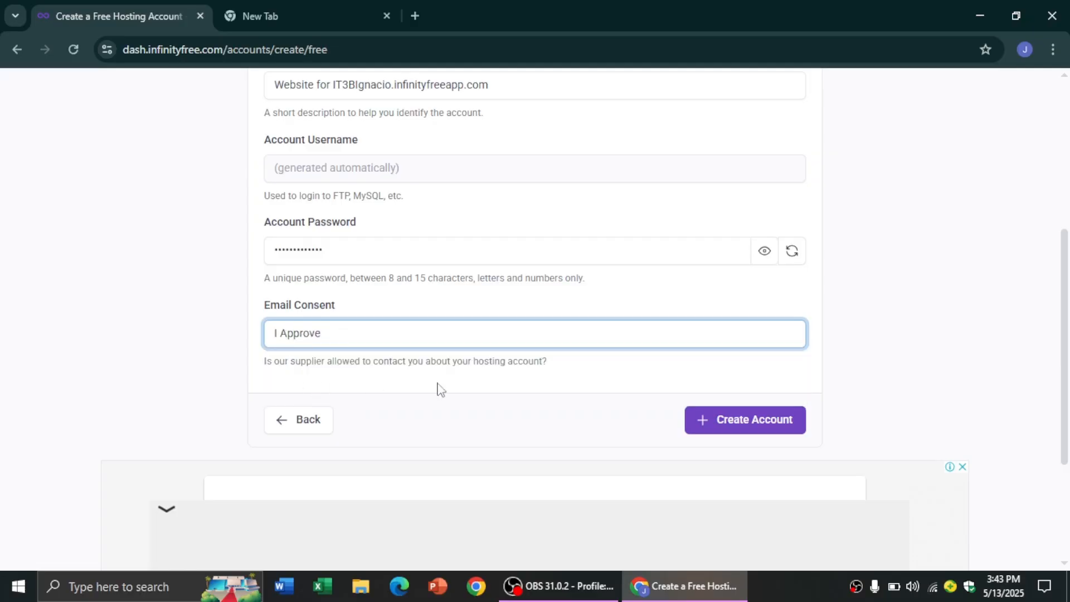
{"action": "left_click", "coordinate": [746, 423]}
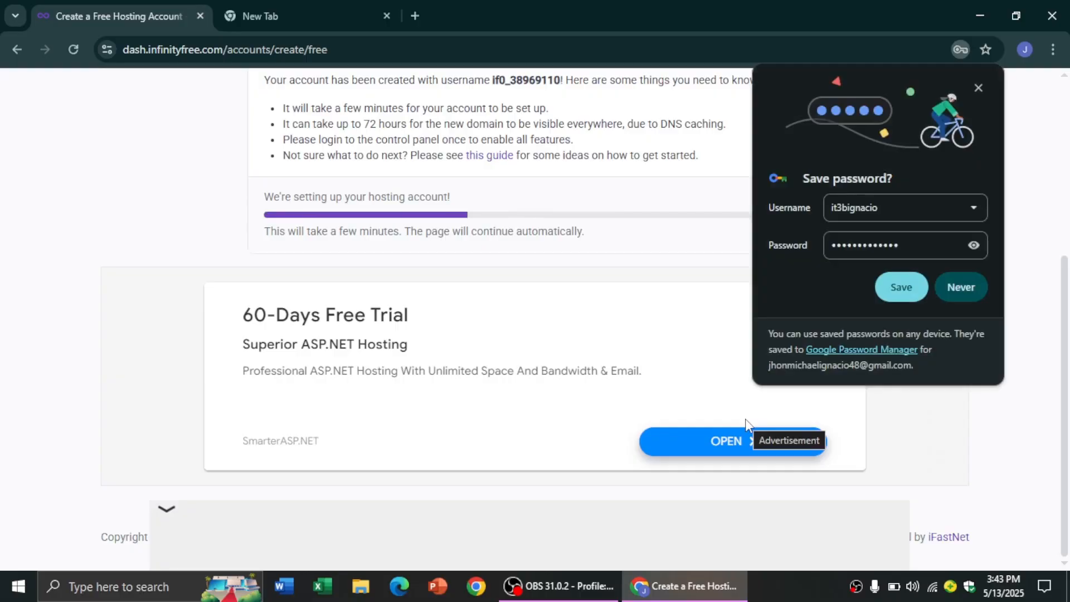
{"action": "left_click", "coordinate": [907, 293]}
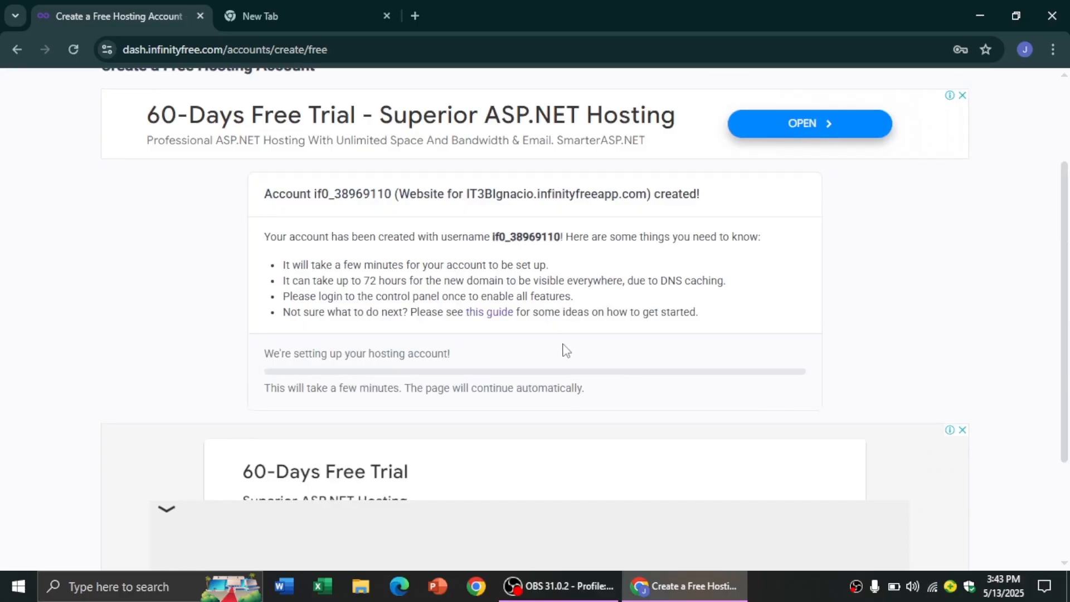
Dismiss the page search, open the new hosting account's control panel, and approve receiving service emails
{"action": "key", "text": "ctrl+f"}
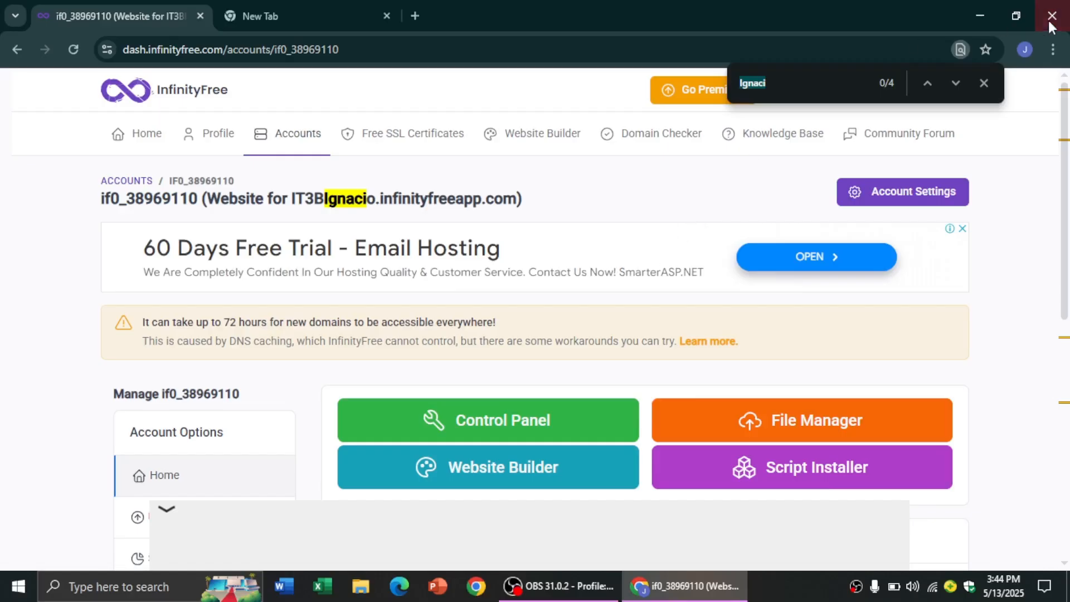
{"action": "left_click", "coordinate": [984, 84]}
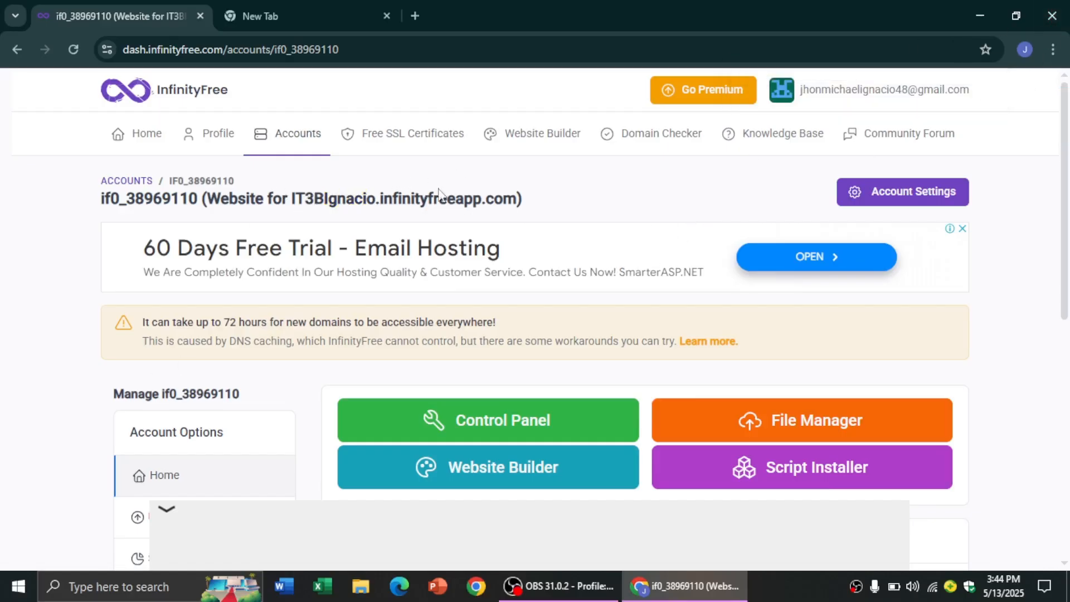
{"action": "scroll", "coordinate": [550, 208], "scroll_direction": "down", "scroll_amount": 1}
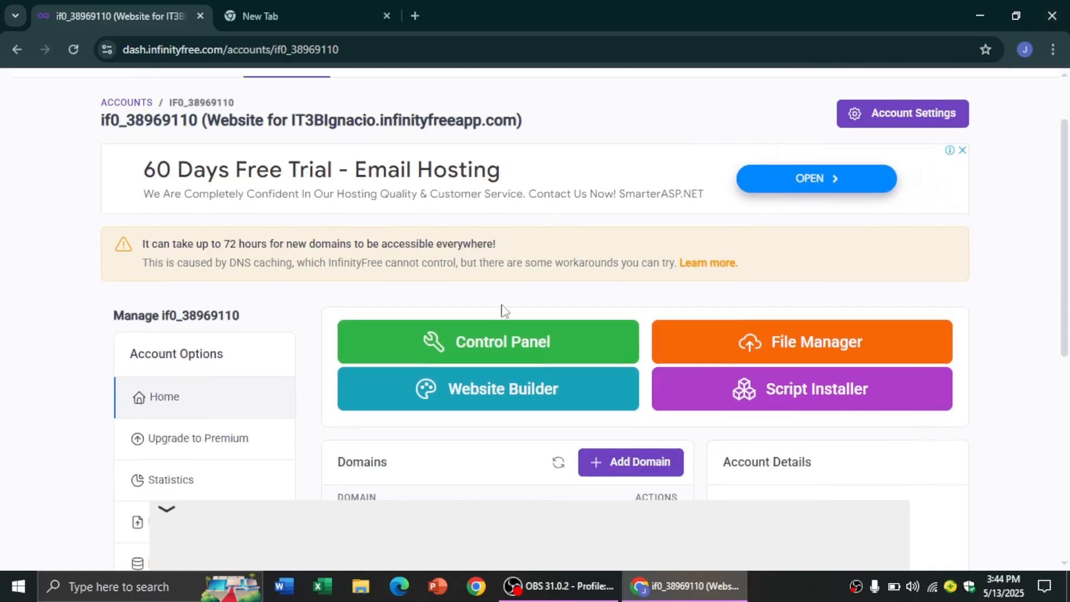
{"action": "left_click", "coordinate": [498, 352]}
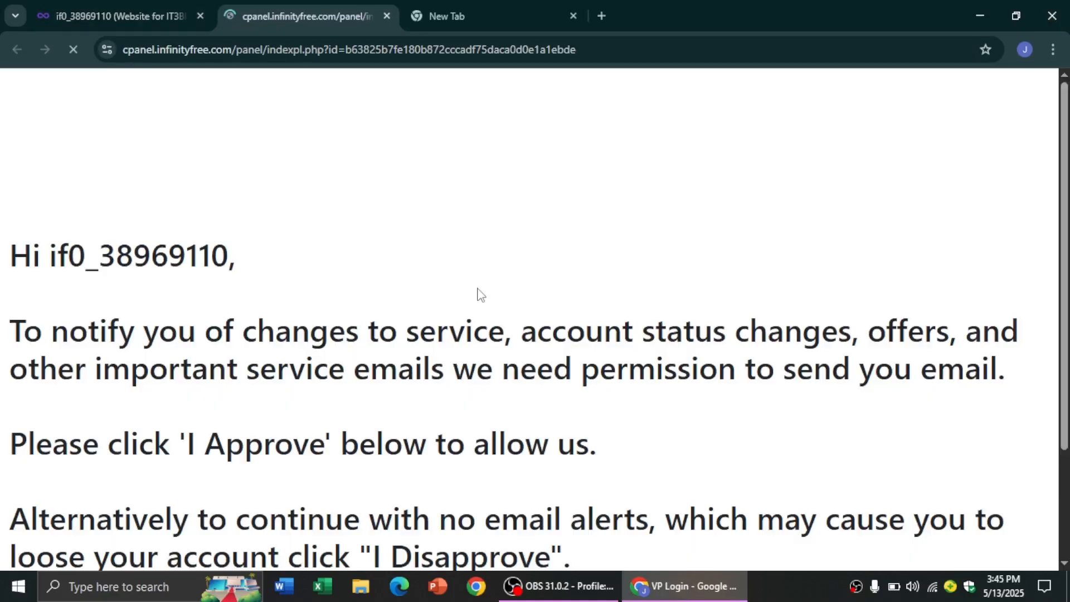
{"action": "scroll", "coordinate": [477, 267], "scroll_direction": "down", "scroll_amount": 3}
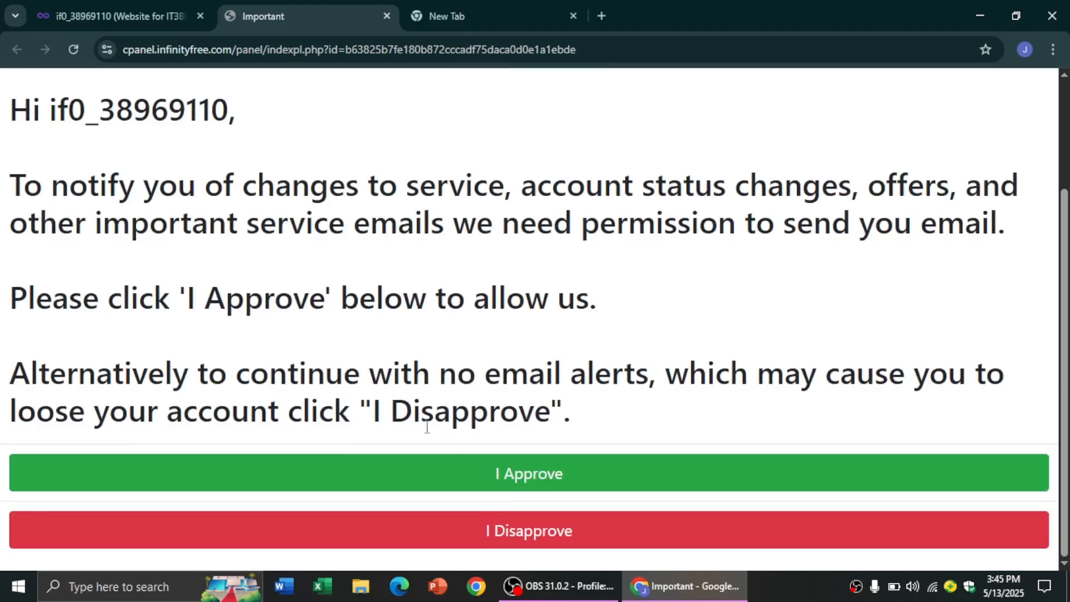
{"action": "left_click", "coordinate": [549, 481]}
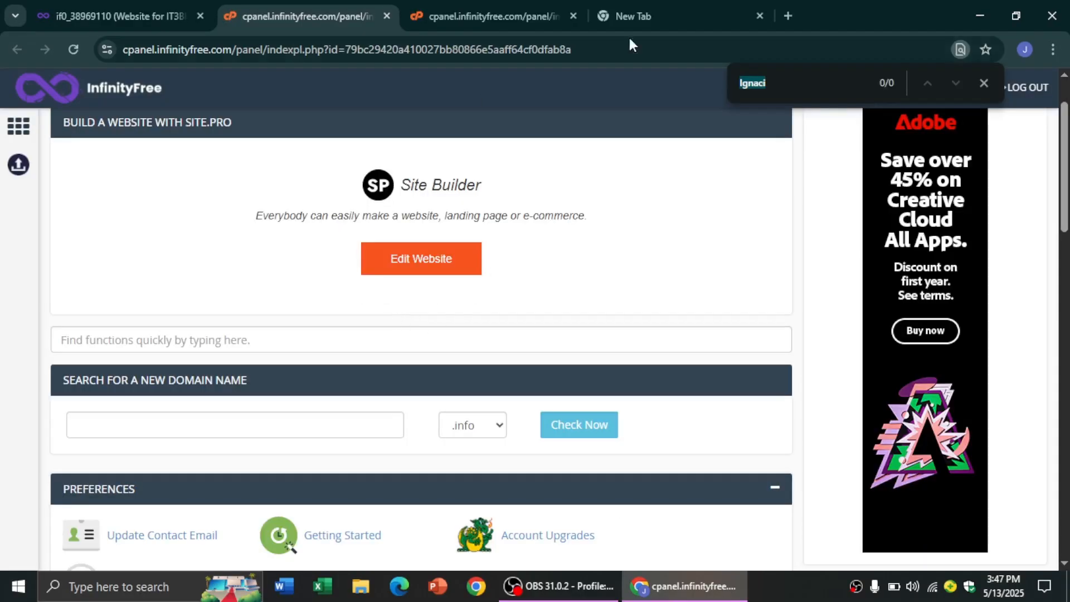
{"action": "left_click", "coordinate": [984, 83]}
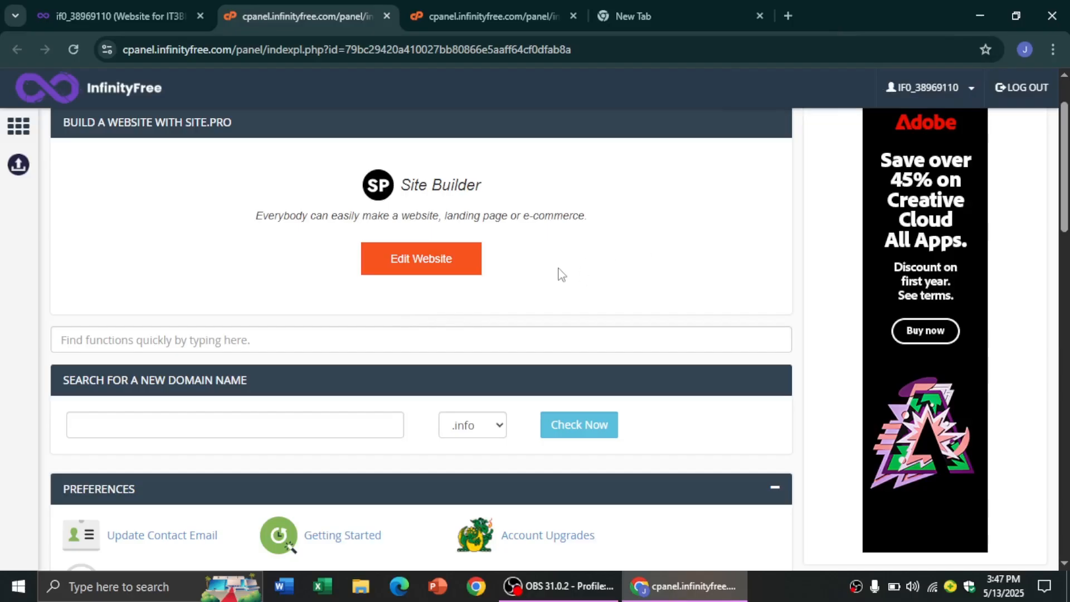
Launch FileZilla, and open the hosting account's FTP details on the InfinityFree dashboard in Chrome
{"action": "left_click", "coordinate": [98, 585]}
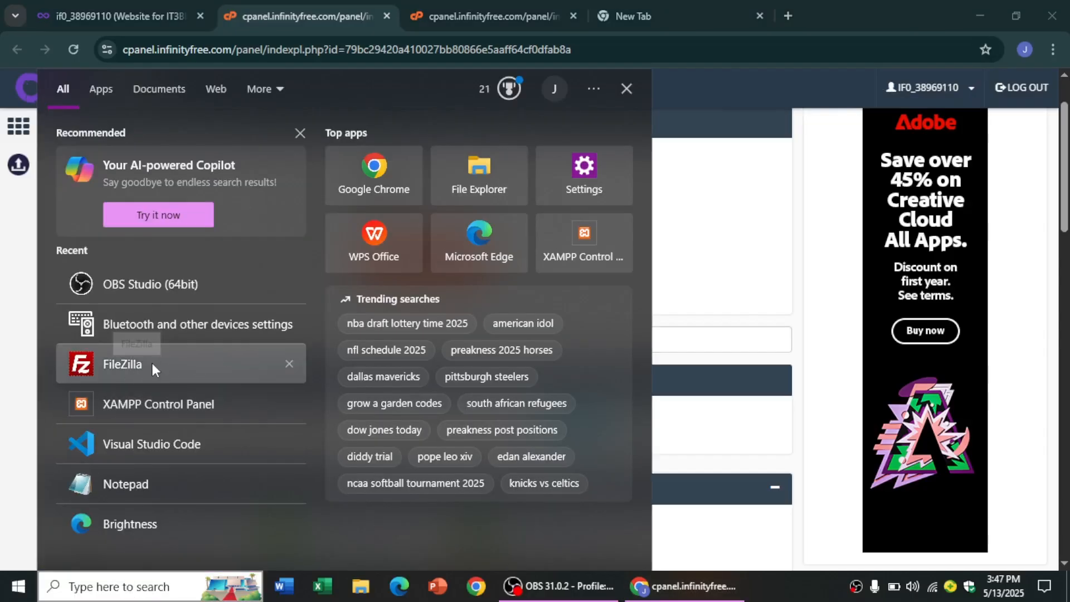
{"action": "left_click", "coordinate": [151, 364]}
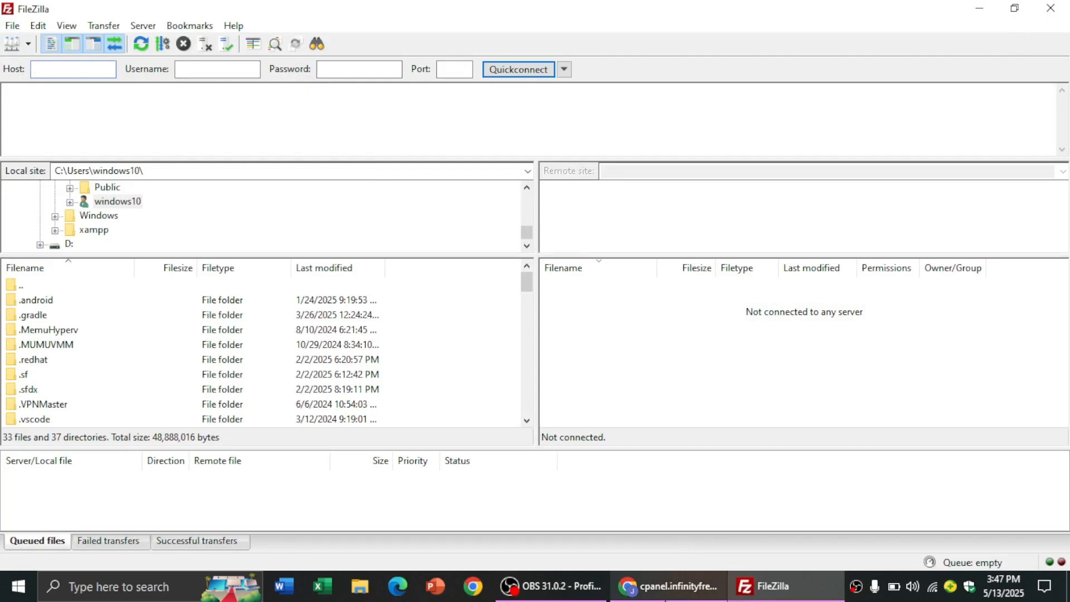
{"action": "left_click", "coordinate": [669, 587]}
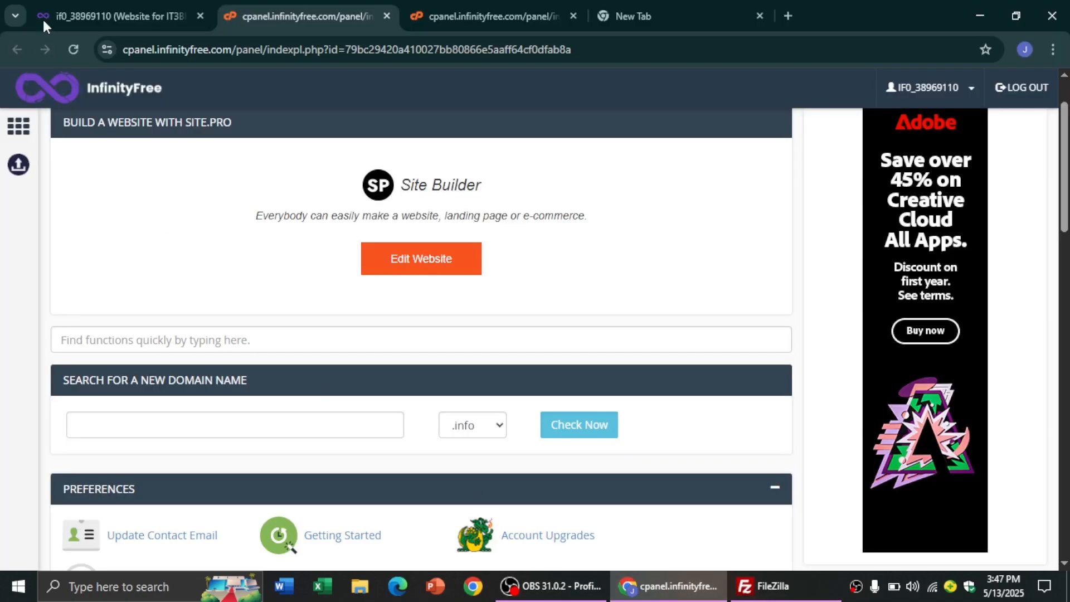
{"action": "scroll", "coordinate": [195, 128], "scroll_direction": "up", "scroll_amount": 2}
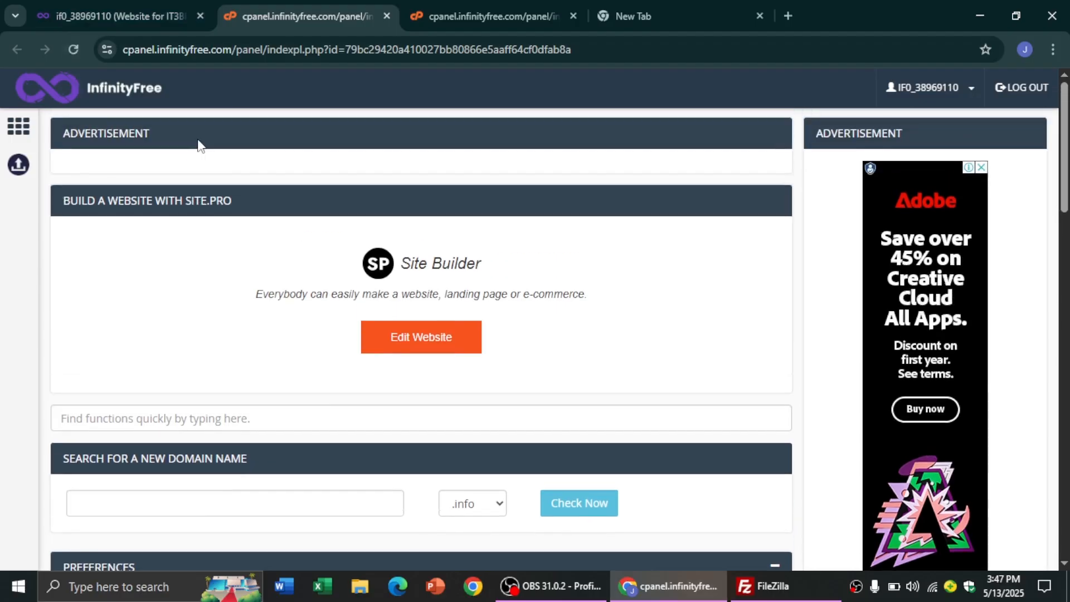
{"action": "left_click", "coordinate": [69, 15]}
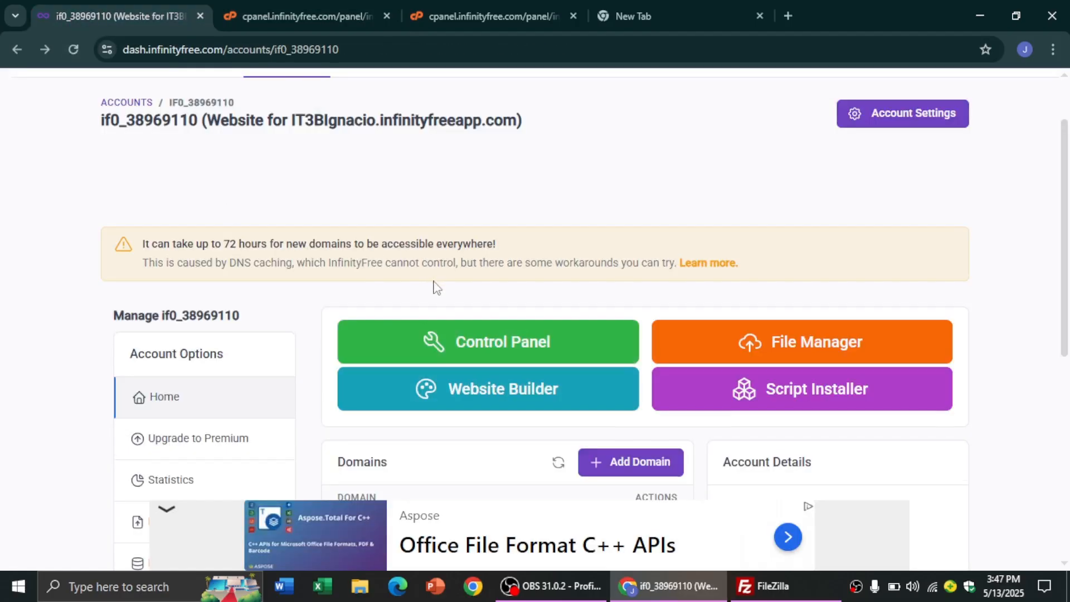
{"action": "scroll", "coordinate": [434, 287], "scroll_direction": "down", "scroll_amount": 3}
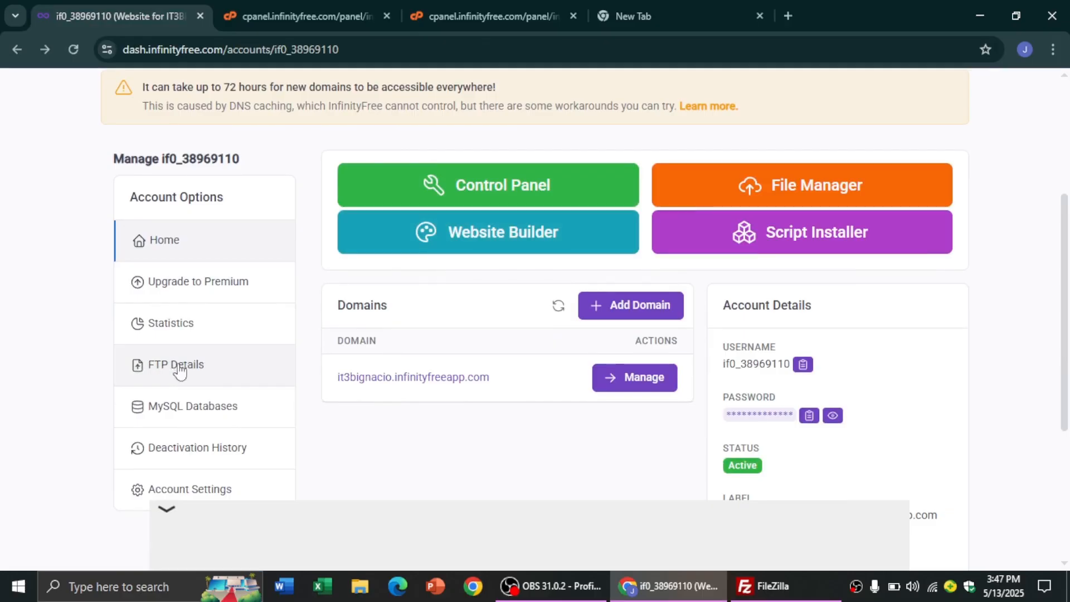
{"action": "left_click", "coordinate": [167, 373]}
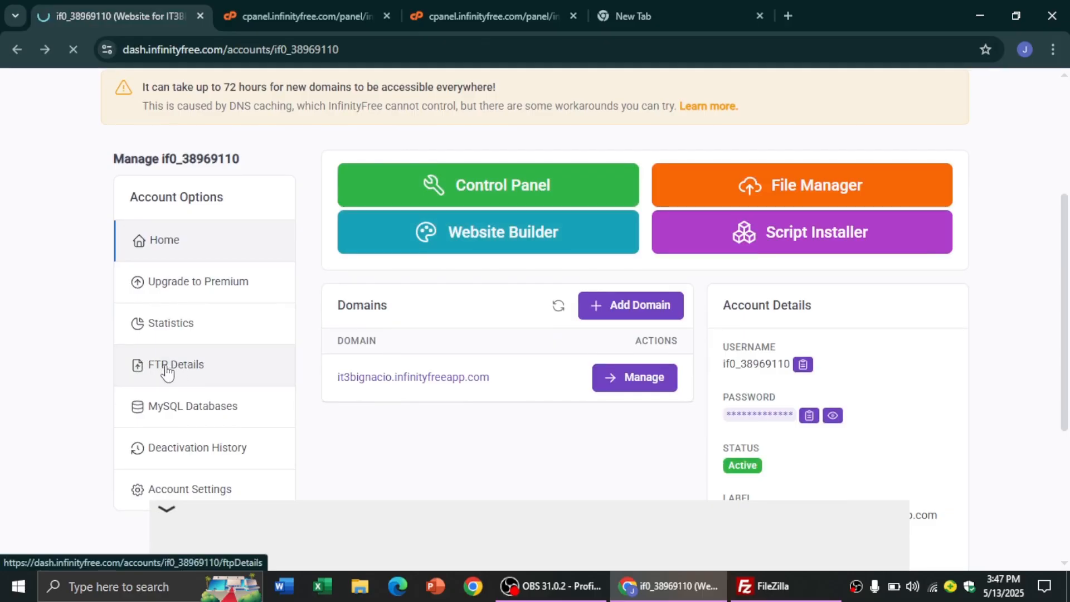
{"action": "scroll", "coordinate": [313, 365], "scroll_direction": "down", "scroll_amount": 3}
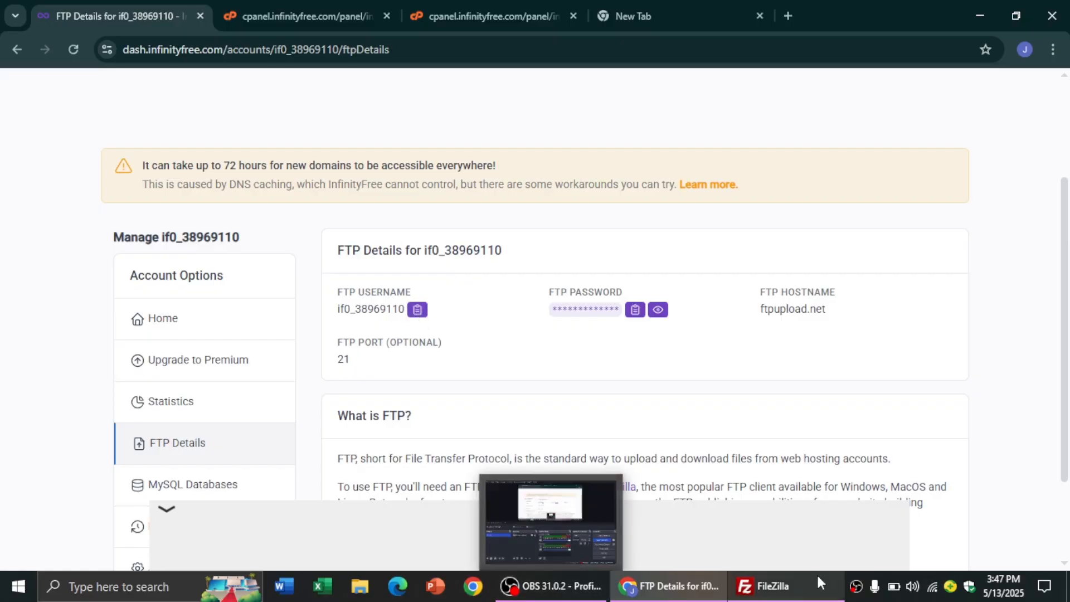
Copy the FTP username from the InfinityFree FTP details into FileZilla's connection username
{"action": "left_click", "coordinate": [784, 596]}
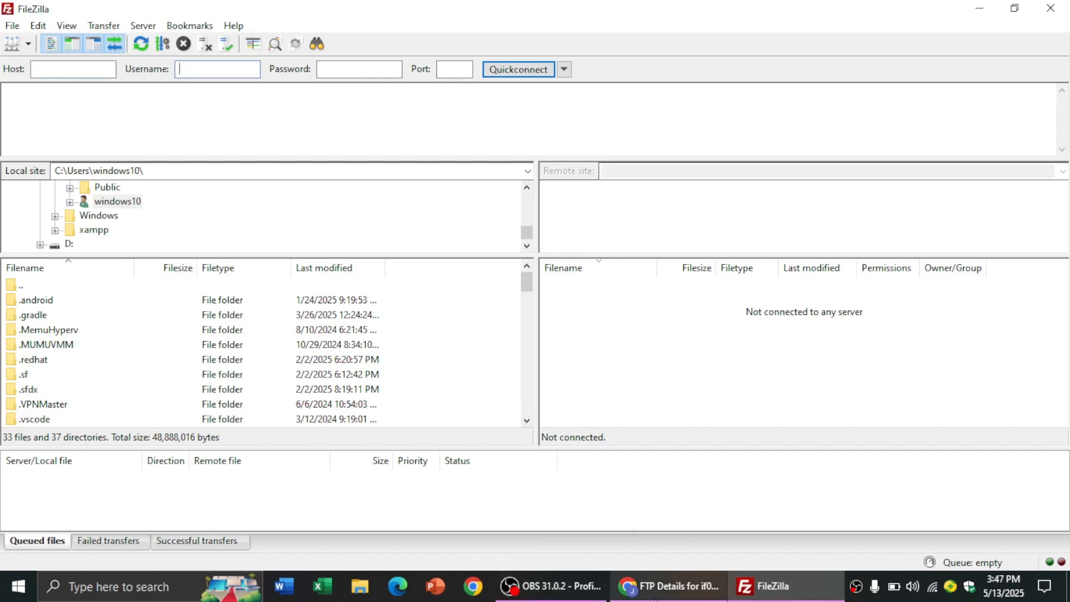
{"action": "left_click", "coordinate": [669, 586]}
{"action": "left_click", "coordinate": [417, 310]}
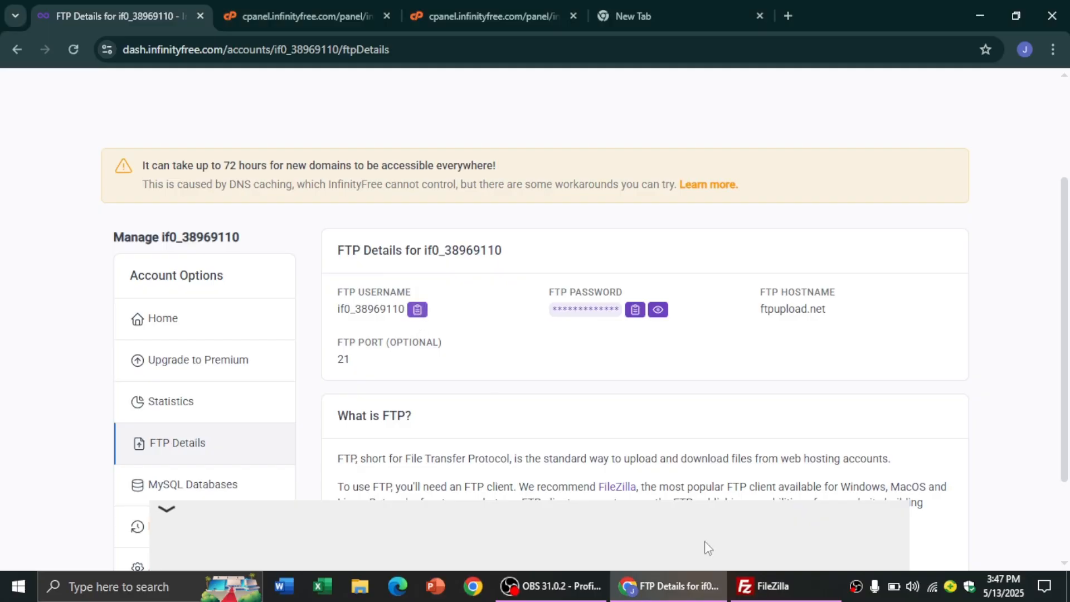
{"action": "left_click", "coordinate": [762, 586]}
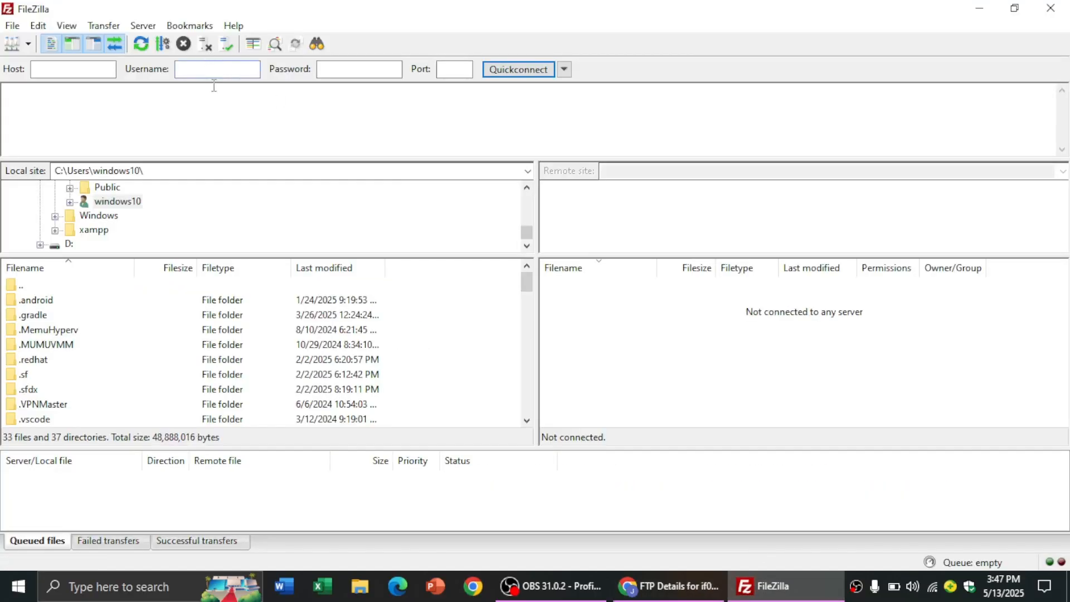
{"action": "key", "text": "ctrl+v"}
Copy the FTP password from the InfinityFree FTP details into FileZilla's connection password
{"action": "left_click", "coordinate": [675, 585]}
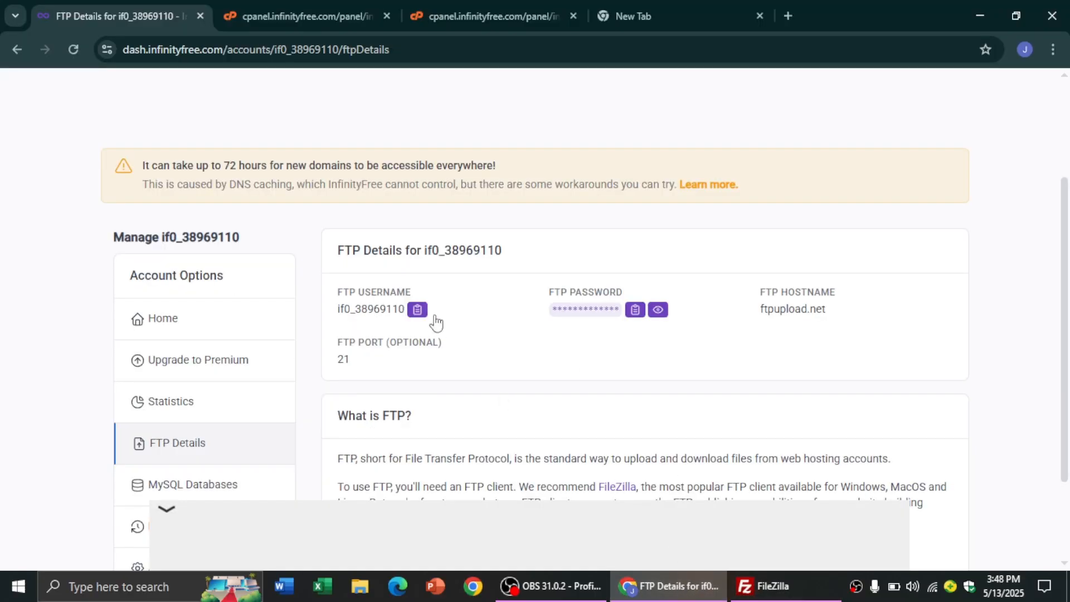
{"action": "left_click", "coordinate": [630, 313]}
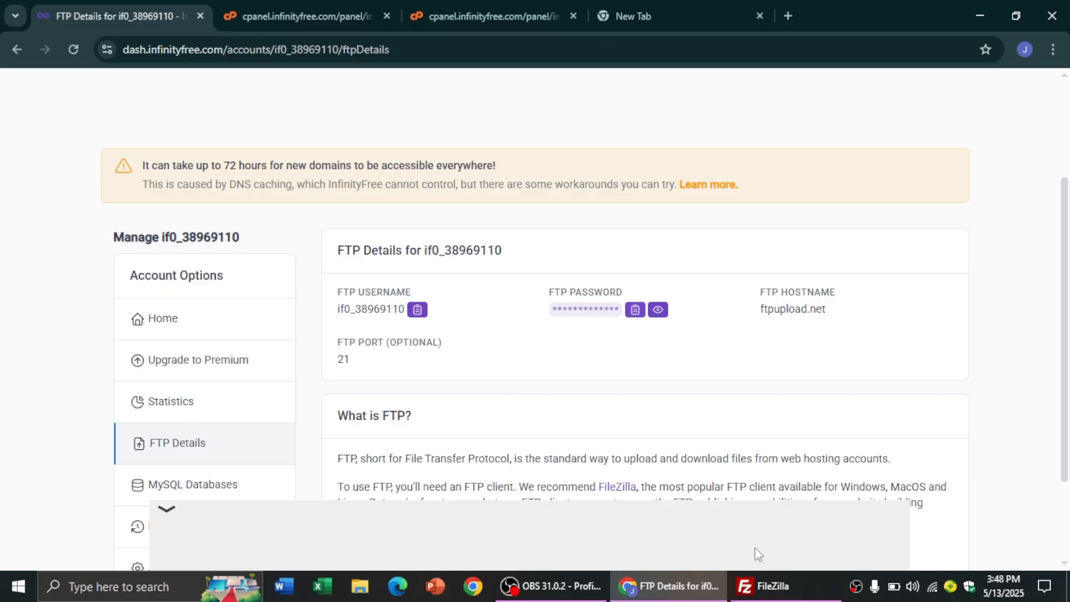
{"action": "left_click", "coordinate": [785, 584]}
{"action": "left_click", "coordinate": [336, 68]}
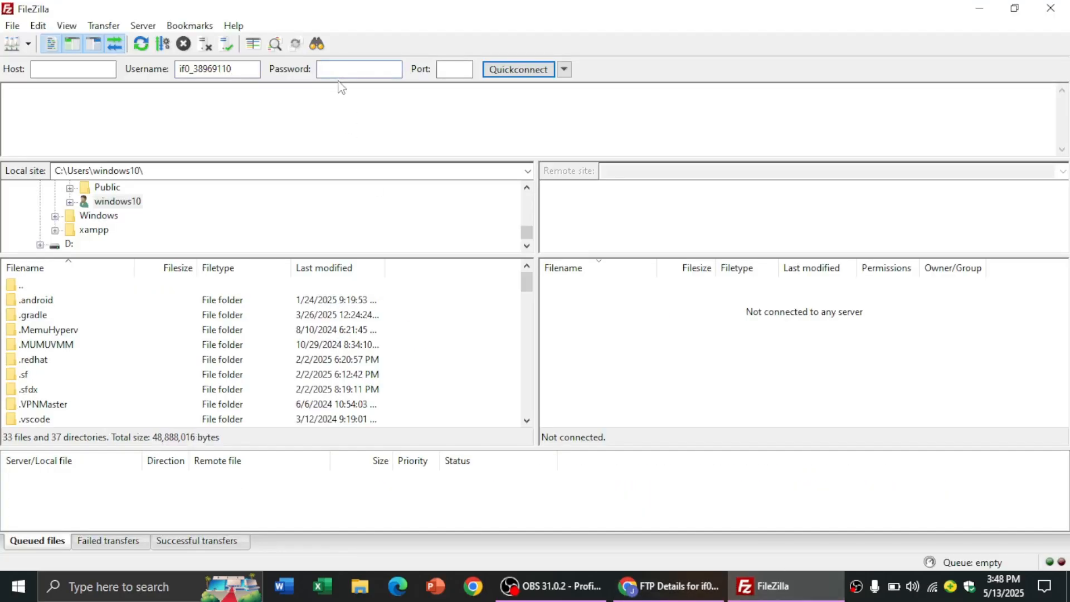
{"action": "key", "text": "ctrl+v"}
Copy the FTP hostname ftpupload.net from the InfinityFree page into FileZilla's host and connect to the server
{"action": "left_click", "coordinate": [690, 594]}
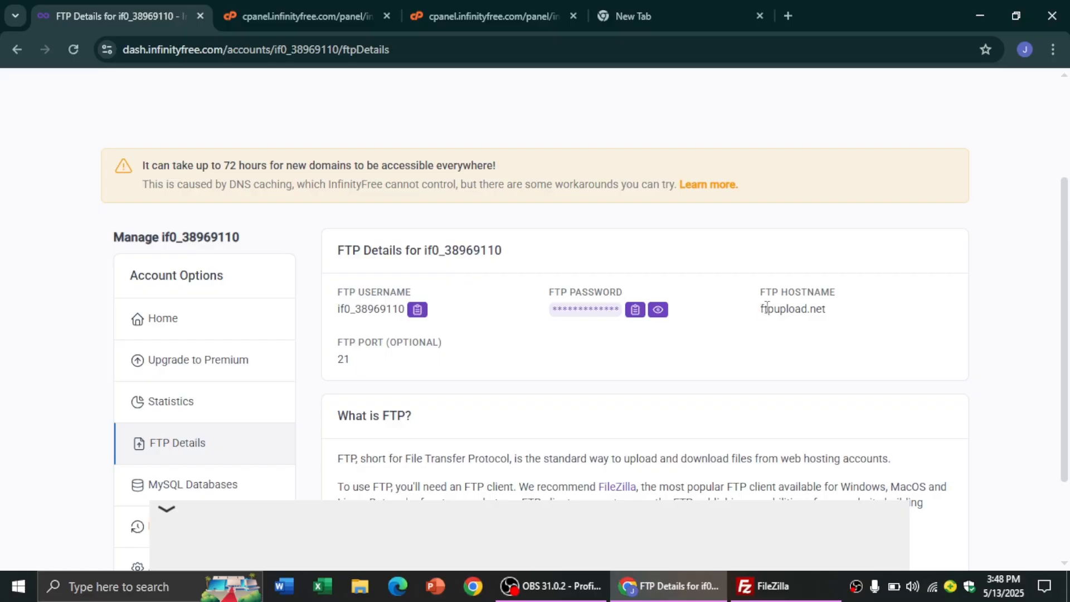
{"action": "left_click_drag", "start_coordinate": [761, 309], "coordinate": [830, 317]}
{"action": "left_click", "coordinate": [792, 588]}
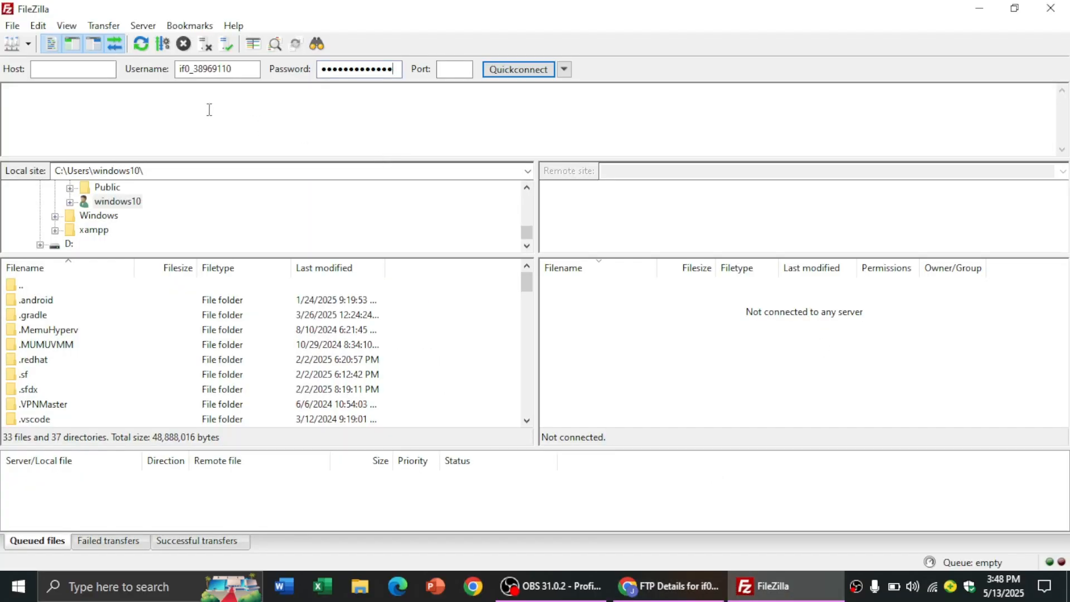
{"action": "left_click", "coordinate": [98, 72]}
{"action": "key", "text": "ctrl+v"}
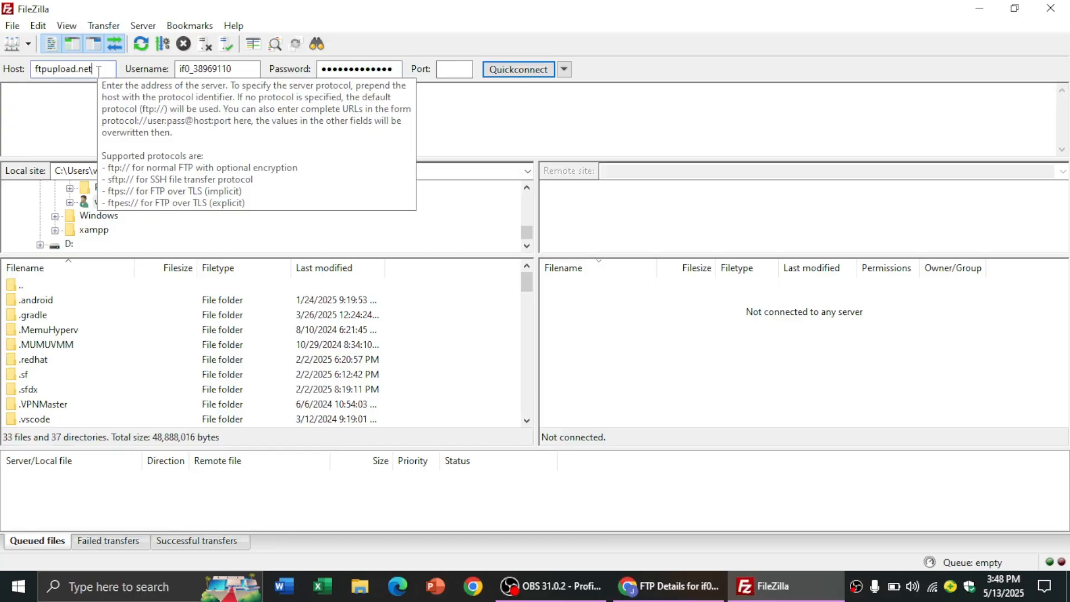
{"action": "left_click", "coordinate": [522, 75]}
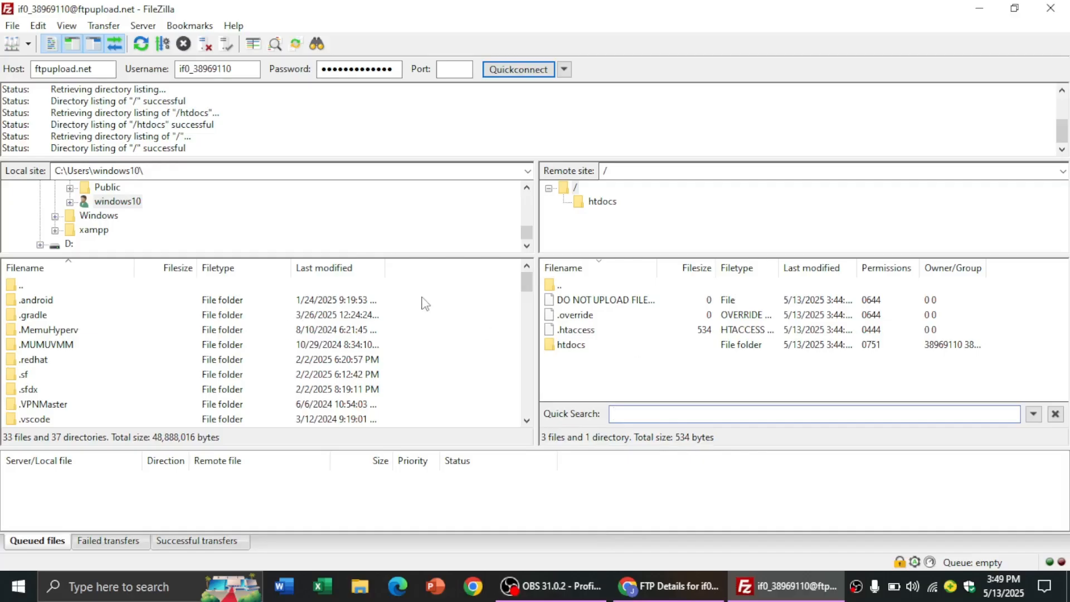
Open the remote htdocs folder and delete index2.html and the "files for your website should be uploaded here!" placeholder file
{"action": "double_click", "coordinate": [570, 350]}
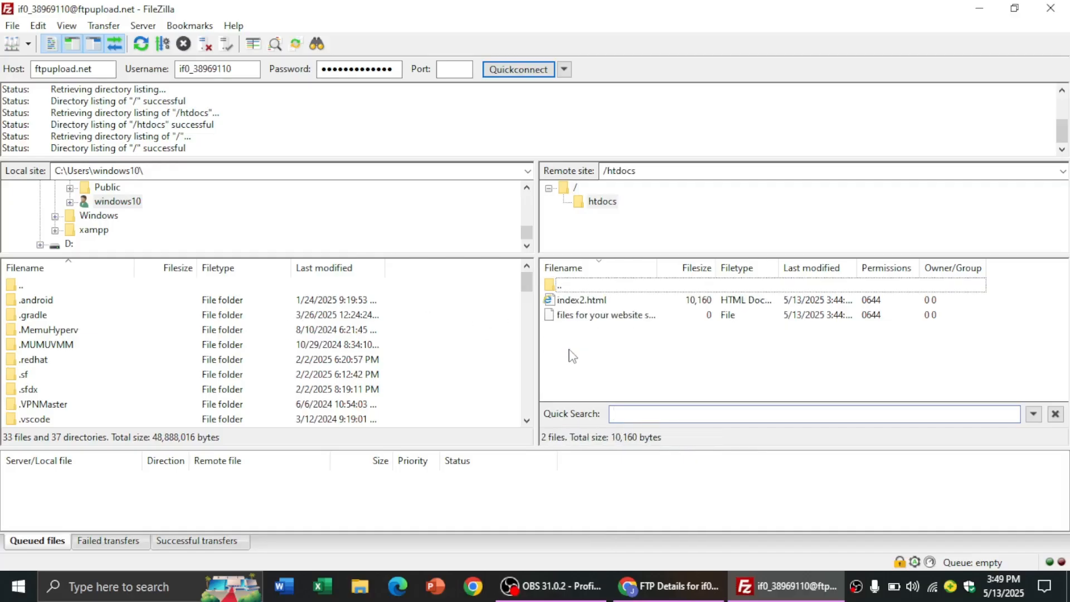
{"action": "left_click", "coordinate": [607, 304]}
{"action": "right_click", "coordinate": [601, 302]}
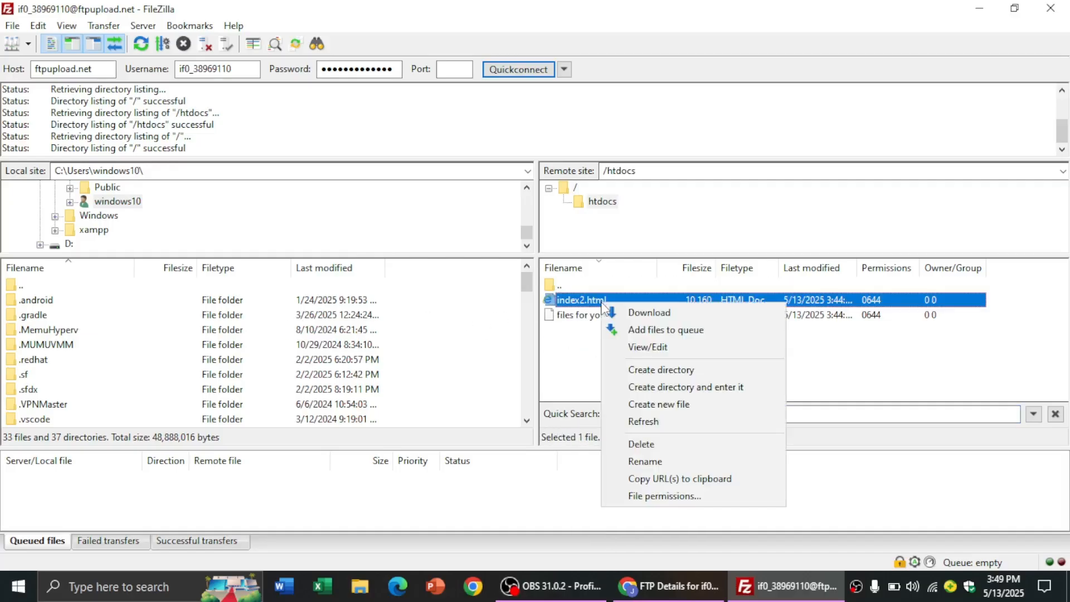
{"action": "left_click", "coordinate": [668, 460]}
{"action": "left_click", "coordinate": [574, 286]}
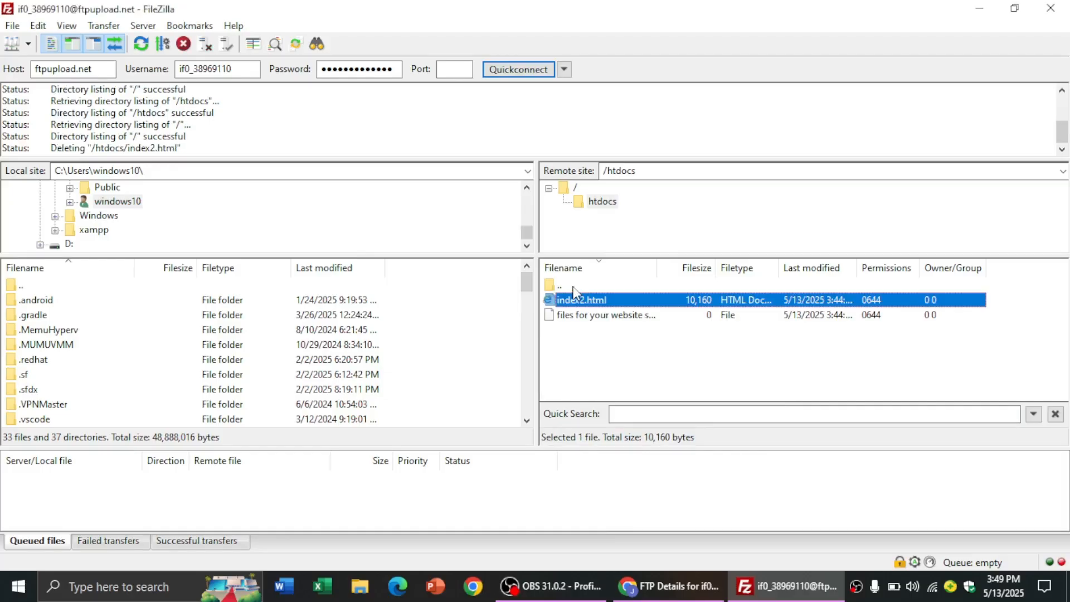
{"action": "left_click", "coordinate": [595, 304]}
{"action": "right_click", "coordinate": [595, 301]}
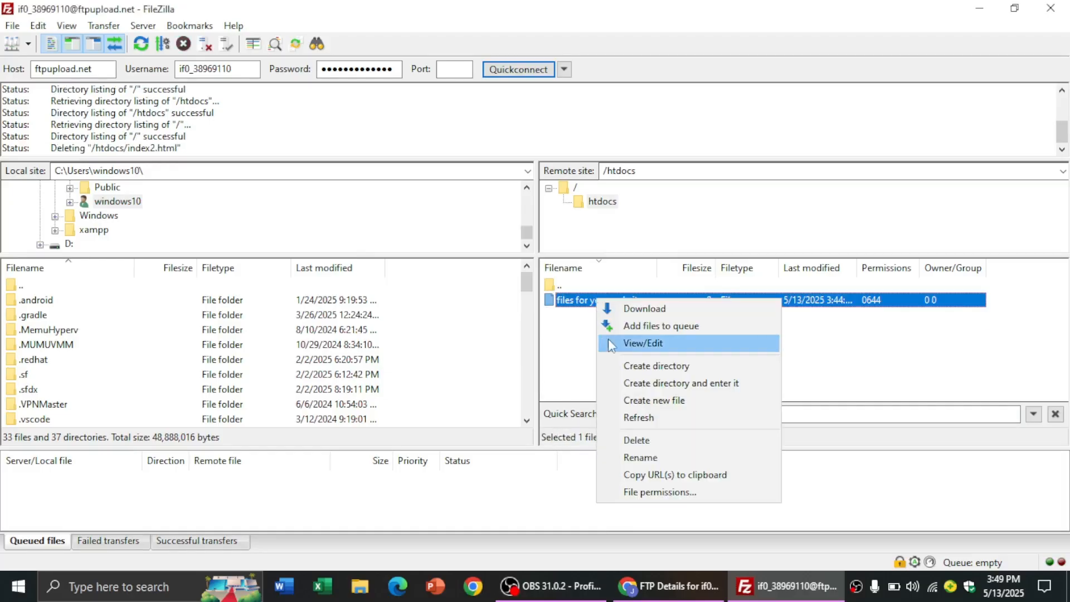
{"action": "left_click", "coordinate": [641, 438]}
{"action": "left_click", "coordinate": [560, 286]}
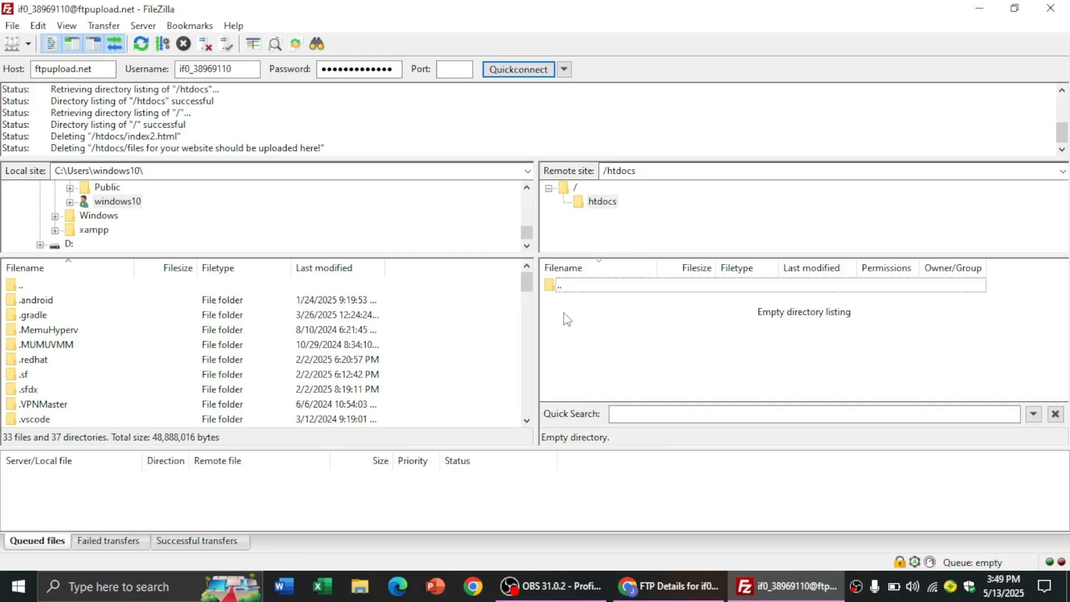
Open the BIG3 website folder in C:\xampp\htdocs in File Explorer
{"action": "left_click", "coordinate": [359, 585]}
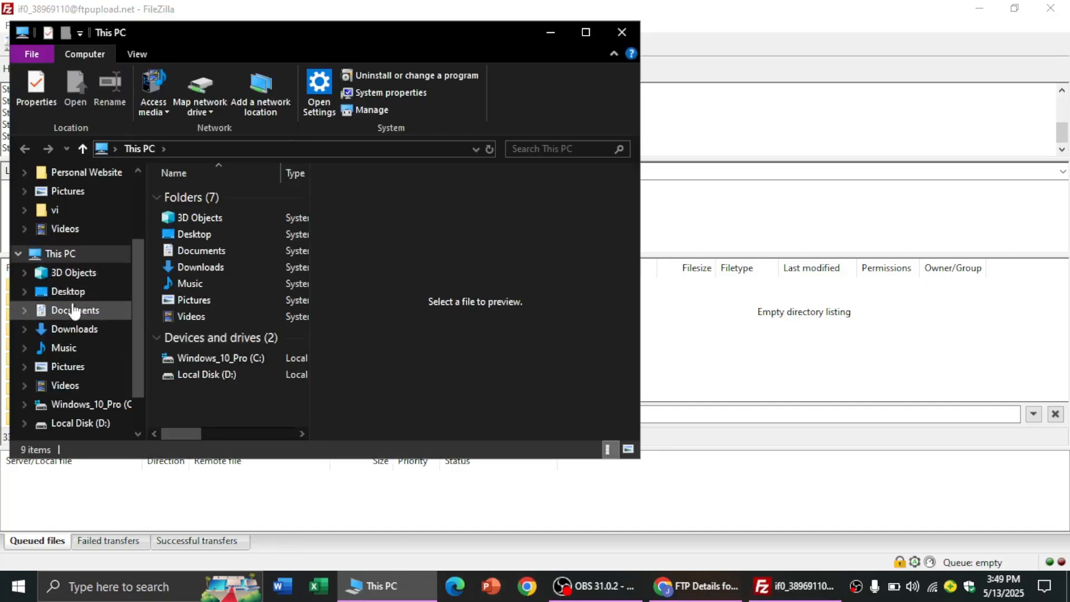
{"action": "left_click", "coordinate": [86, 404]}
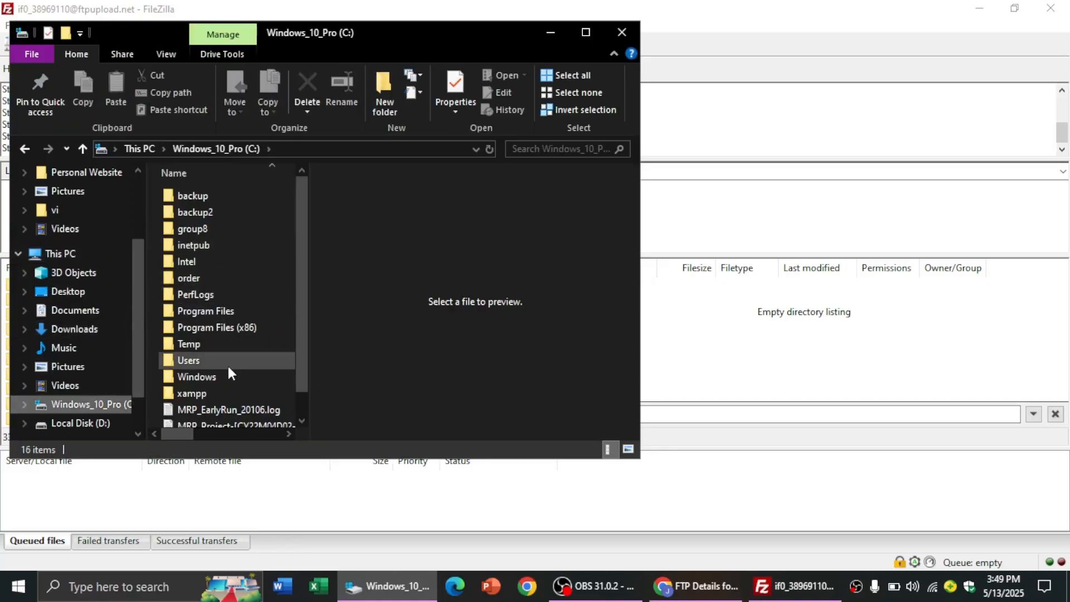
{"action": "double_click", "coordinate": [223, 393]}
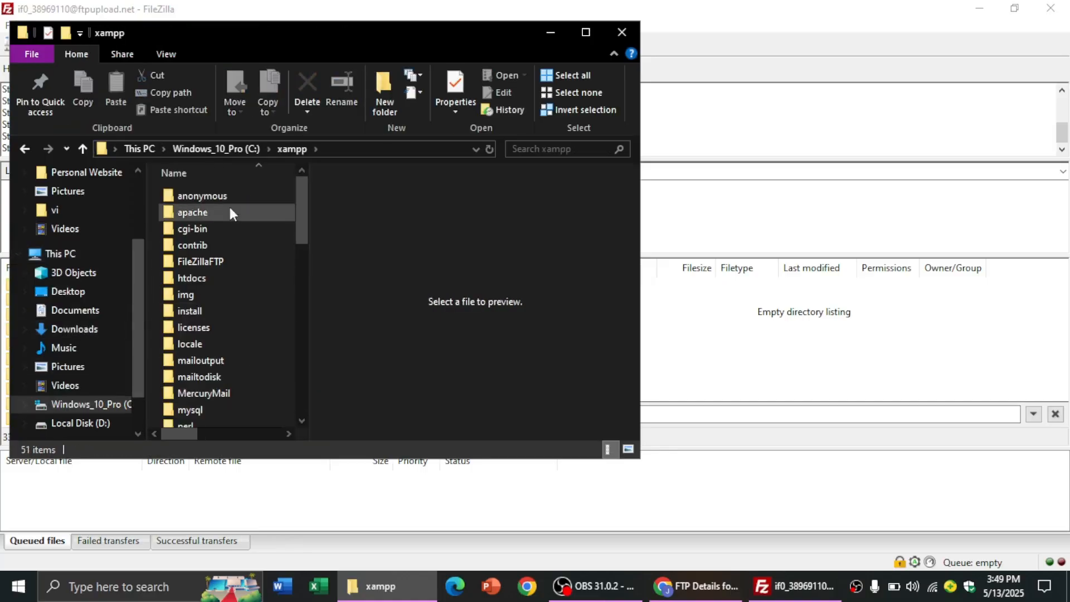
{"action": "left_click", "coordinate": [227, 285]}
{"action": "double_click", "coordinate": [225, 280]}
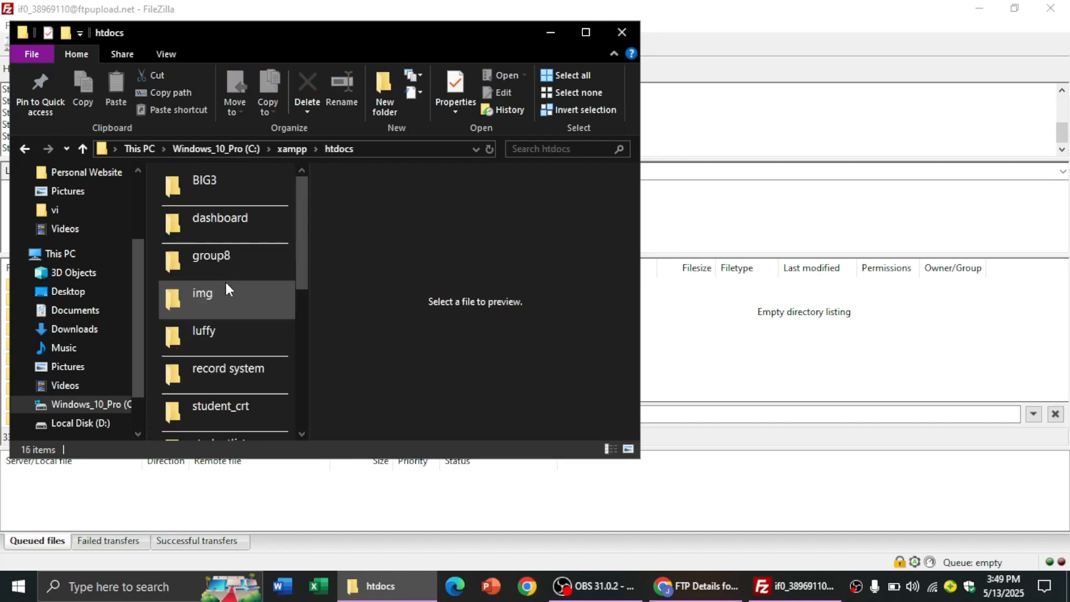
{"action": "double_click", "coordinate": [217, 184]}
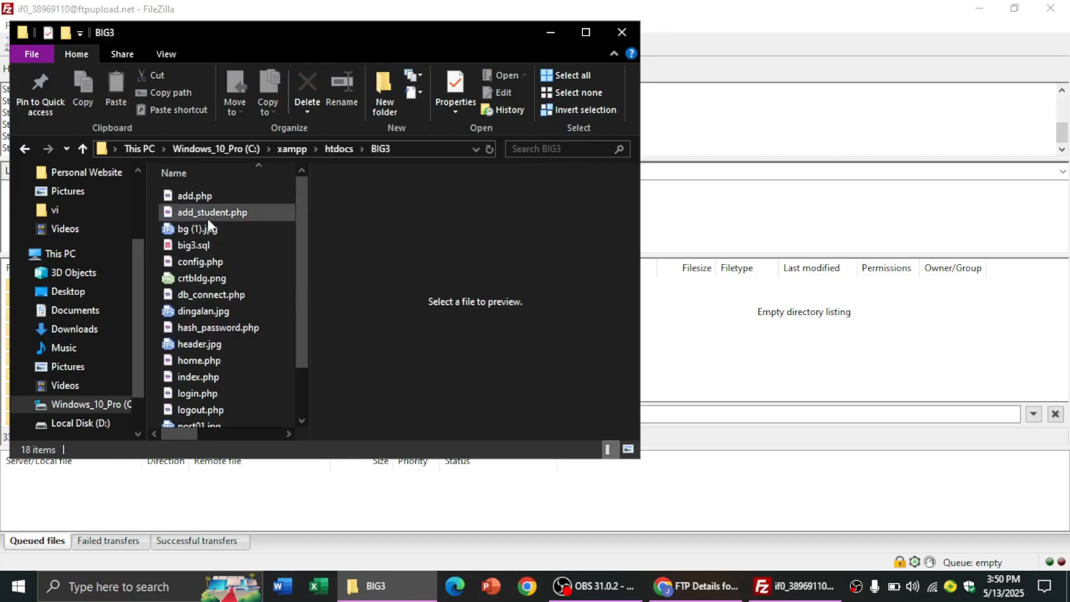
Upload all files from the local BIG3 folder to the remote htdocs folder in FileZilla
{"action": "key", "text": "ctrl+a"}
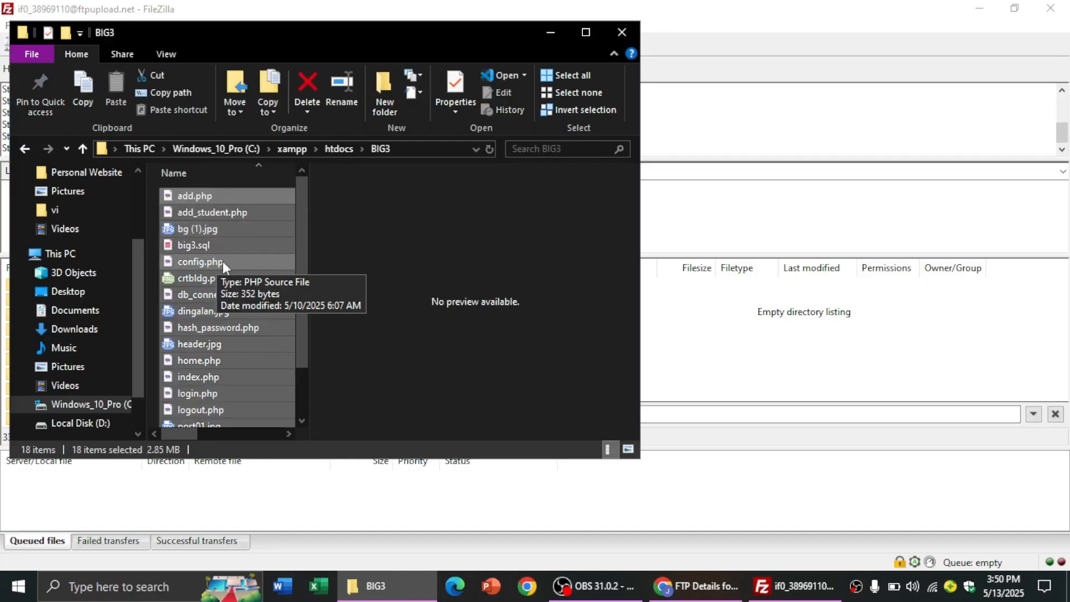
{"action": "left_click_drag", "start_coordinate": [223, 260], "coordinate": [783, 358]}
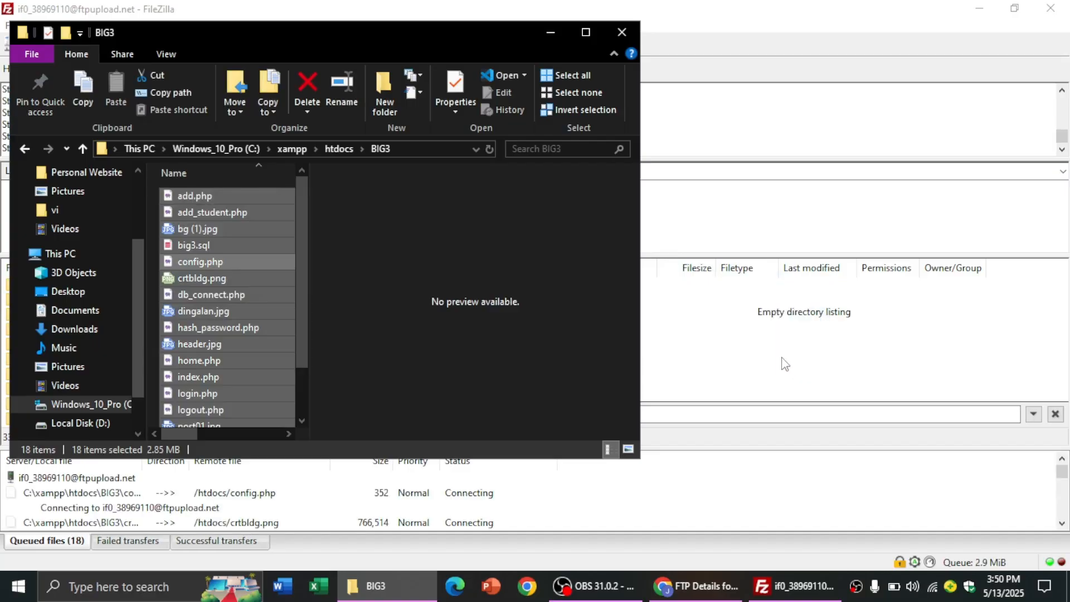
{"action": "left_click", "coordinate": [551, 34]}
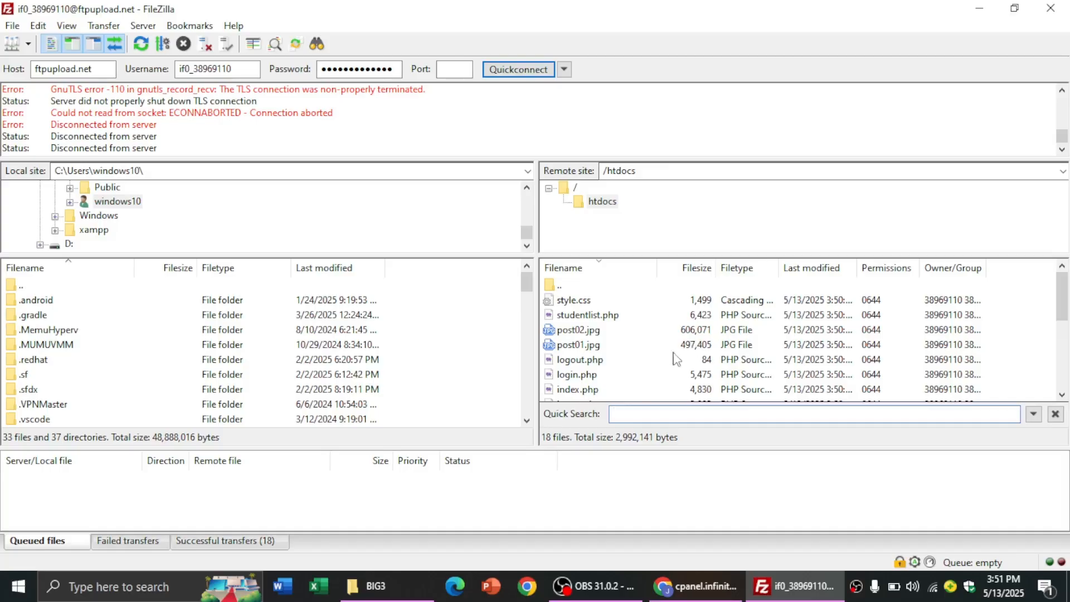
Switch to the InfinityFree control panel in Chrome and create a new MySQL database named with the owner's surname
{"action": "left_click", "coordinate": [676, 589]}
{"action": "scroll", "coordinate": [340, 215], "scroll_direction": "down", "scroll_amount": 8}
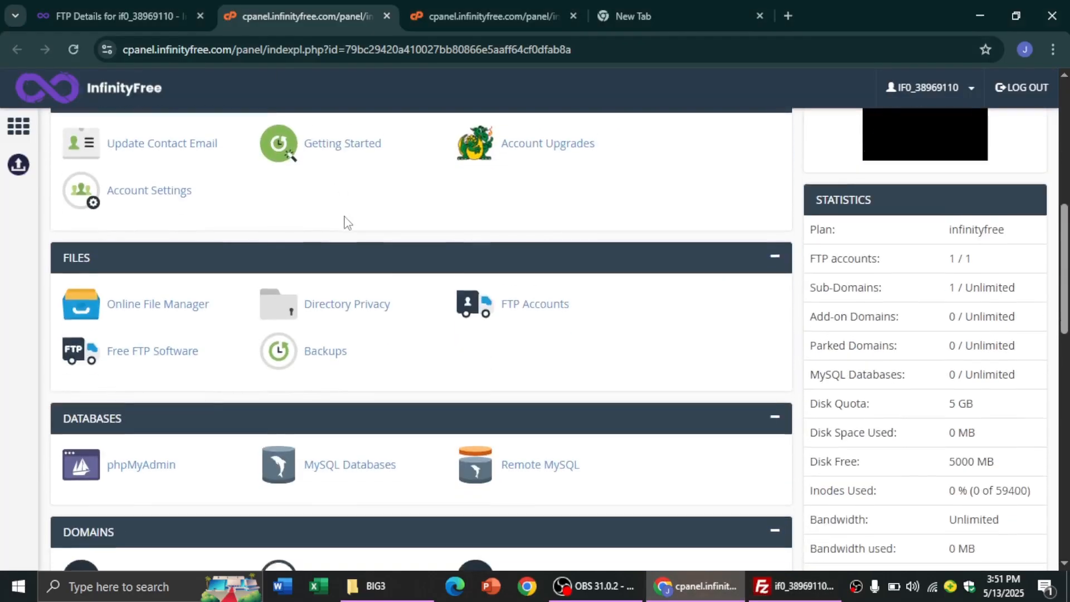
{"action": "scroll", "coordinate": [344, 222], "scroll_direction": "down", "scroll_amount": 3}
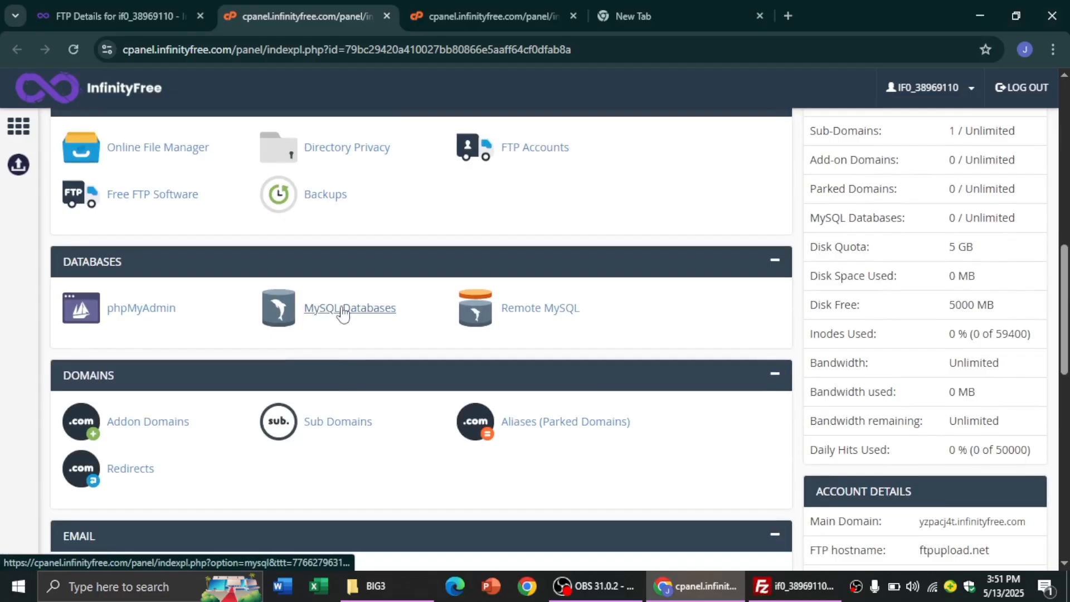
{"action": "left_click", "coordinate": [343, 309]}
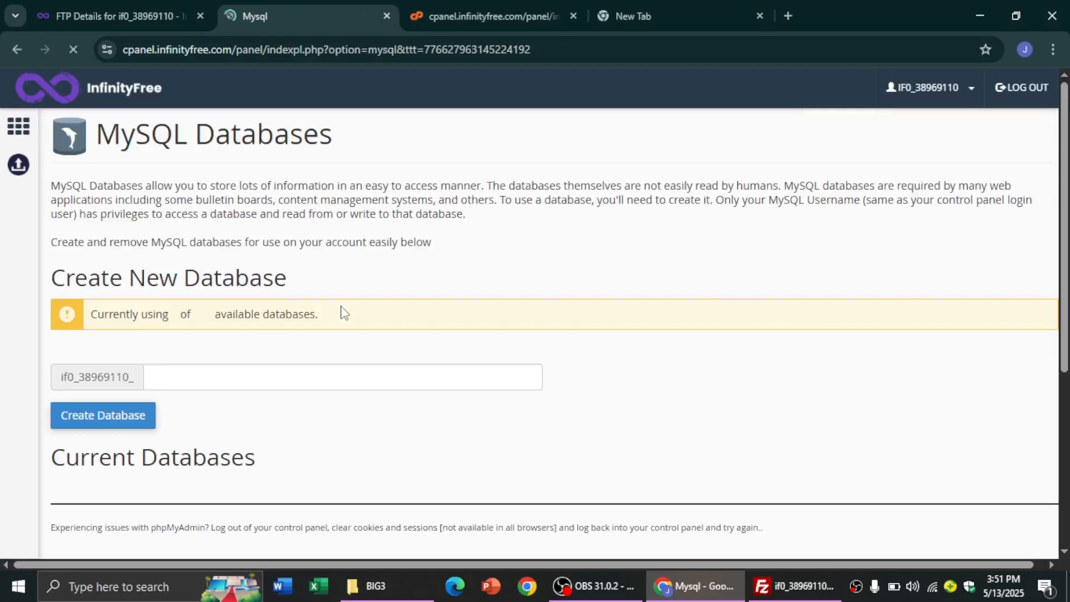
{"action": "scroll", "coordinate": [345, 311], "scroll_direction": "down", "scroll_amount": 2}
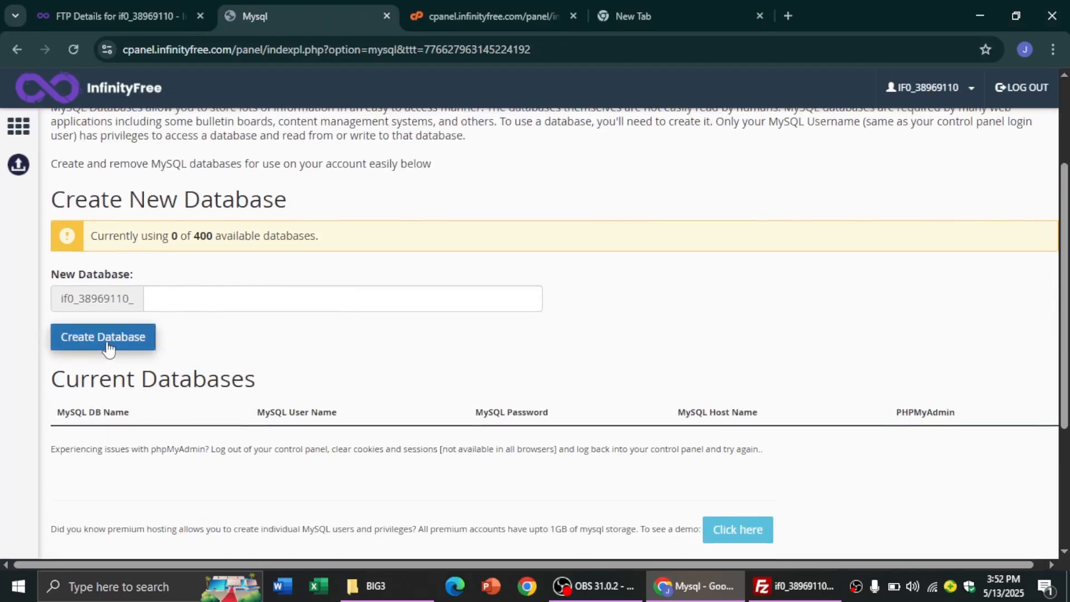
{"action": "left_click", "coordinate": [102, 348]}
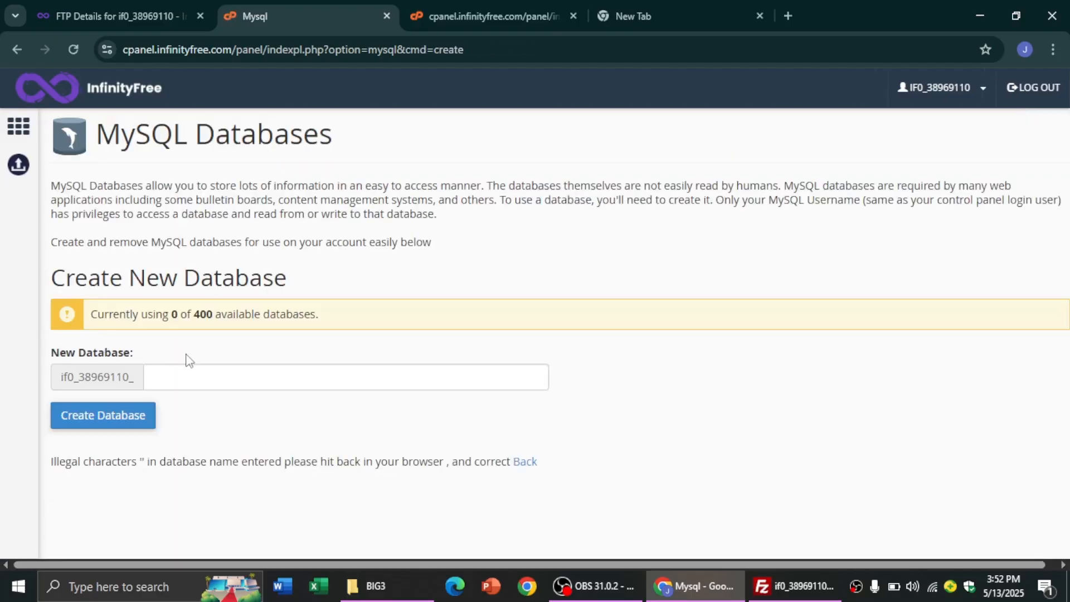
{"action": "left_click", "coordinate": [217, 373]}
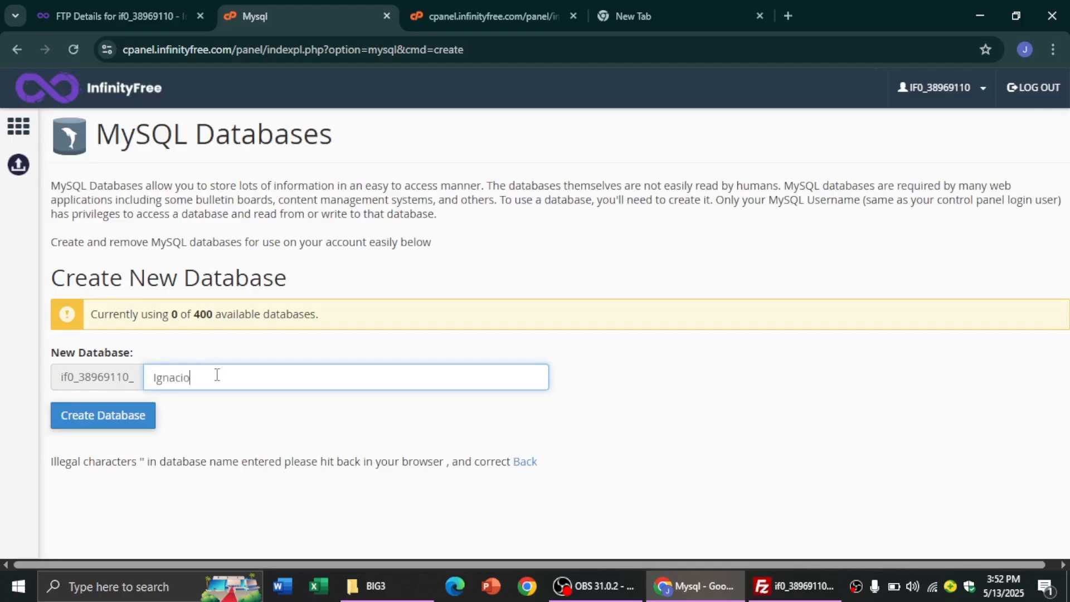
{"action": "left_click", "coordinate": [105, 421]}
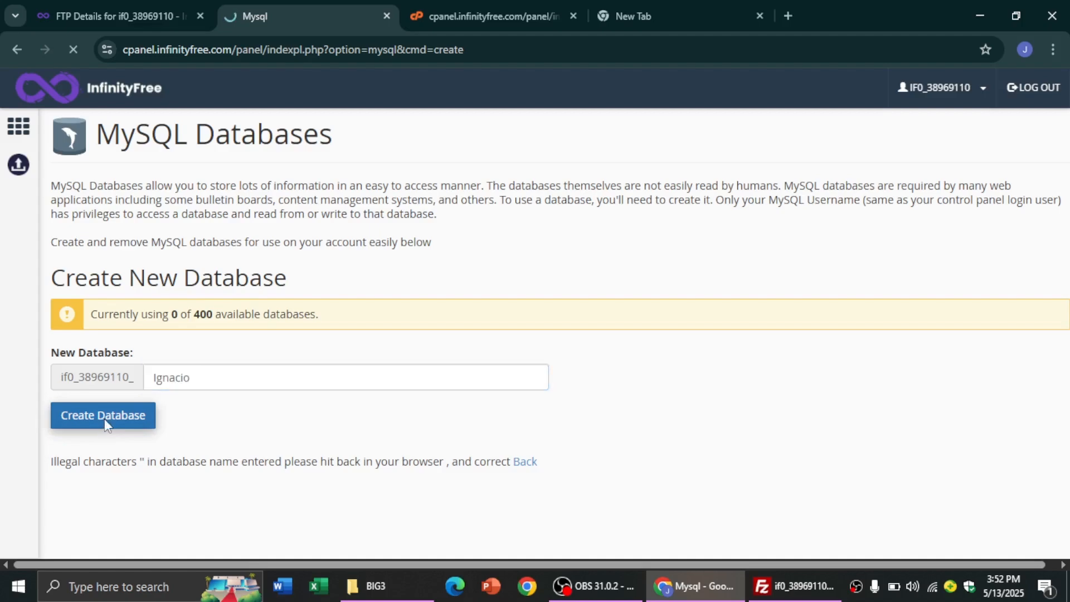
Open the new database in phpMyAdmin from the Current Databases list
{"action": "scroll", "coordinate": [339, 385], "scroll_direction": "down", "scroll_amount": 3}
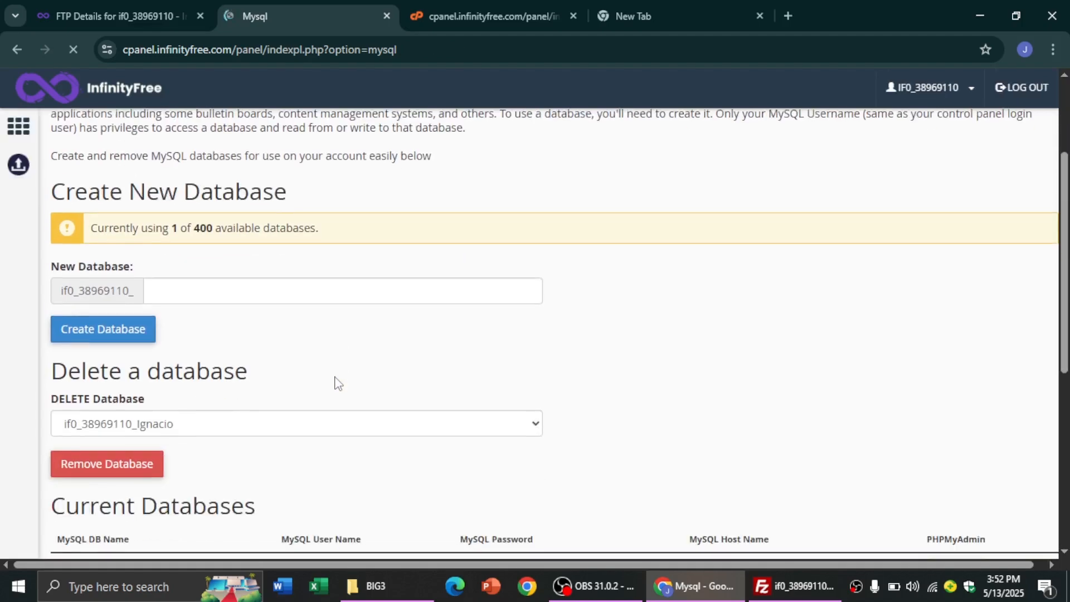
{"action": "scroll", "coordinate": [339, 385], "scroll_direction": "down", "scroll_amount": 3}
{"action": "scroll", "coordinate": [382, 383], "scroll_direction": "down", "scroll_amount": 2}
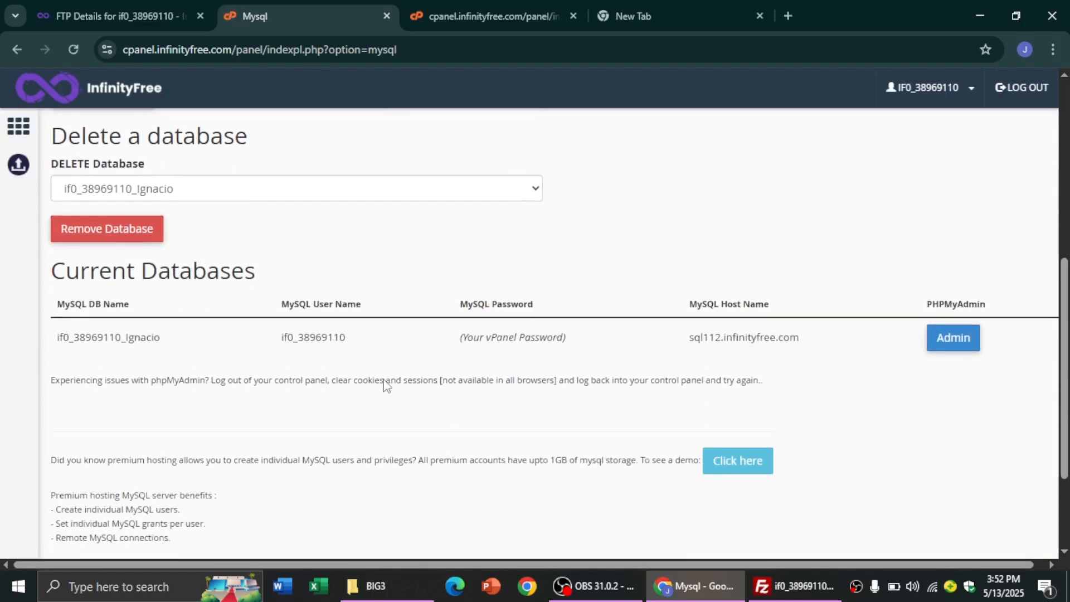
{"action": "scroll", "coordinate": [383, 382], "scroll_direction": "up", "scroll_amount": 1}
{"action": "scroll", "coordinate": [385, 381], "scroll_direction": "down", "scroll_amount": 1}
{"action": "key", "text": "ctrl+f"}
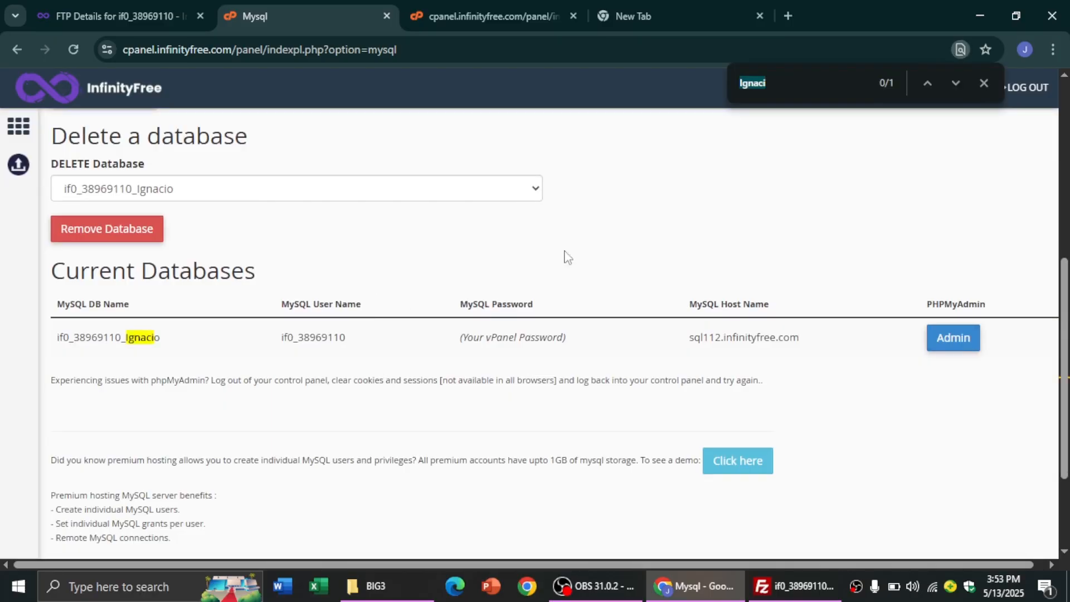
{"action": "left_click", "coordinate": [984, 84]}
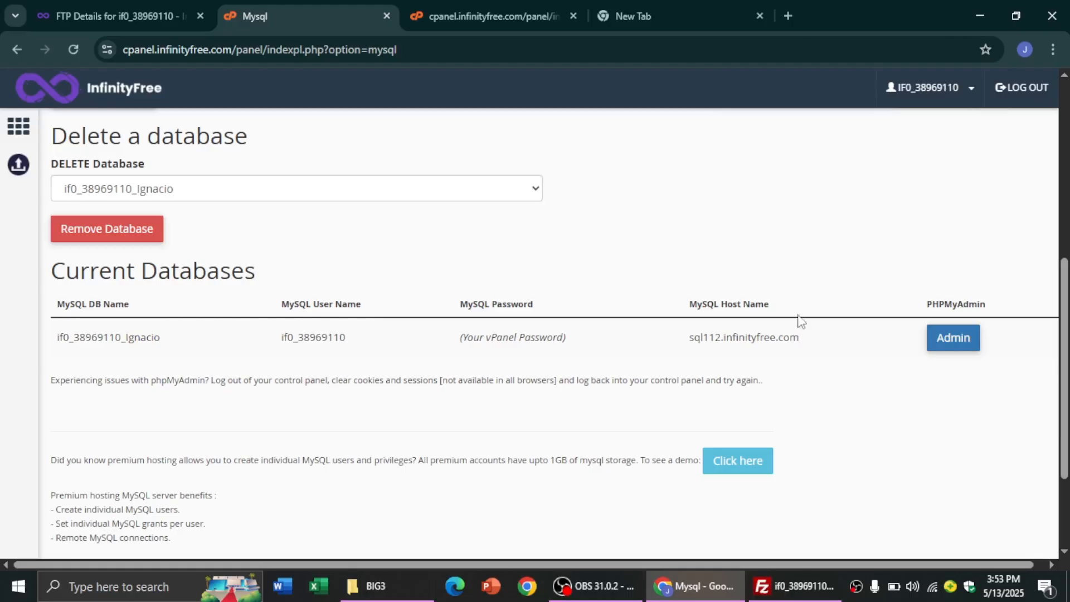
{"action": "left_click", "coordinate": [946, 340]}
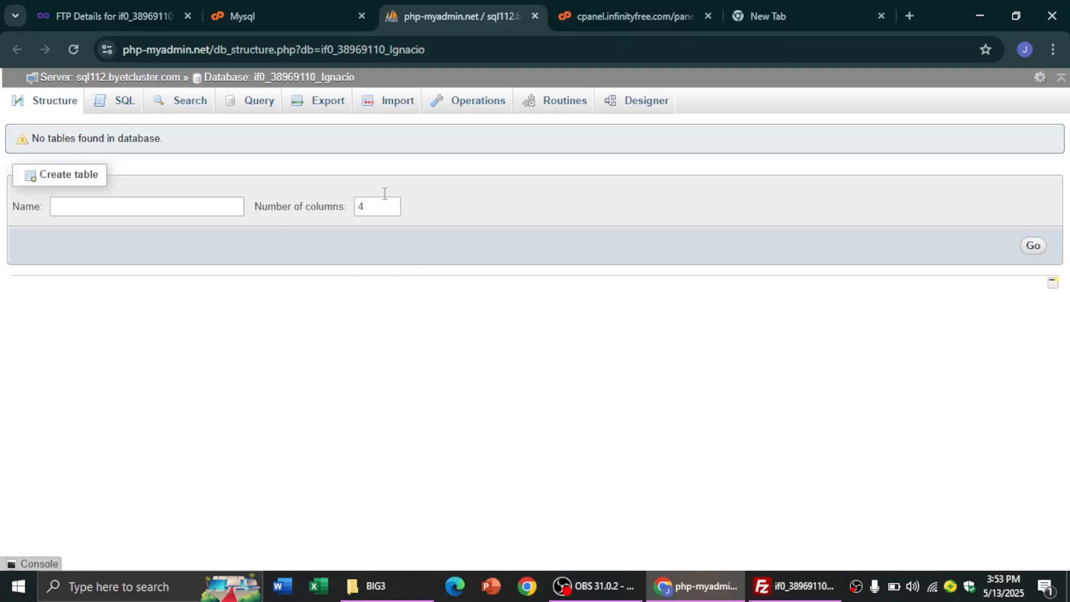
Choose big3.sql from C:\xampp\htdocs\BIG3 as the file to import into the new database
{"action": "left_click", "coordinate": [401, 106]}
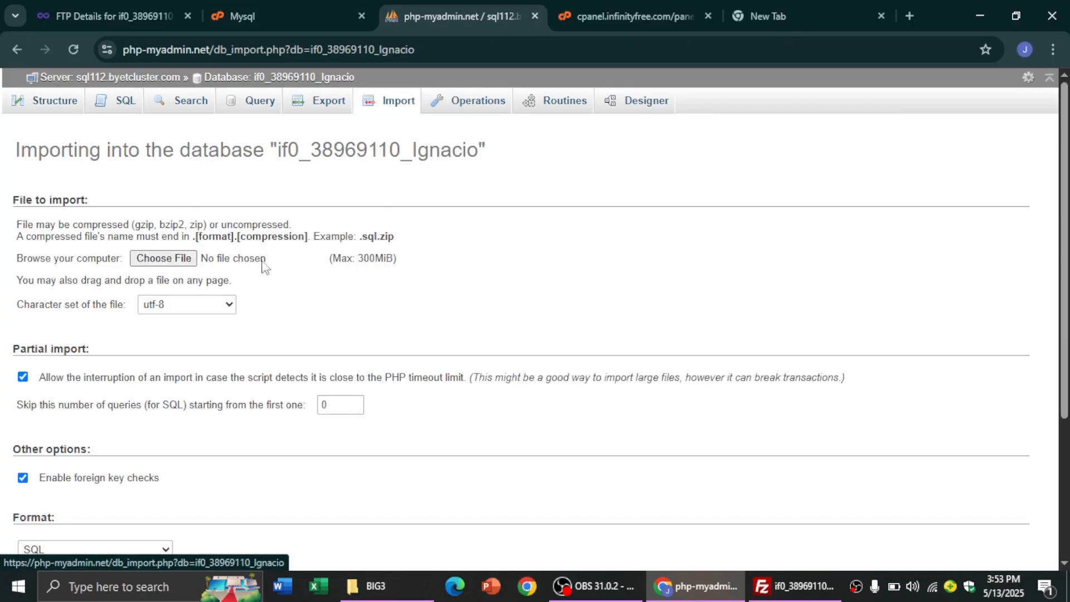
{"action": "left_click", "coordinate": [162, 259]}
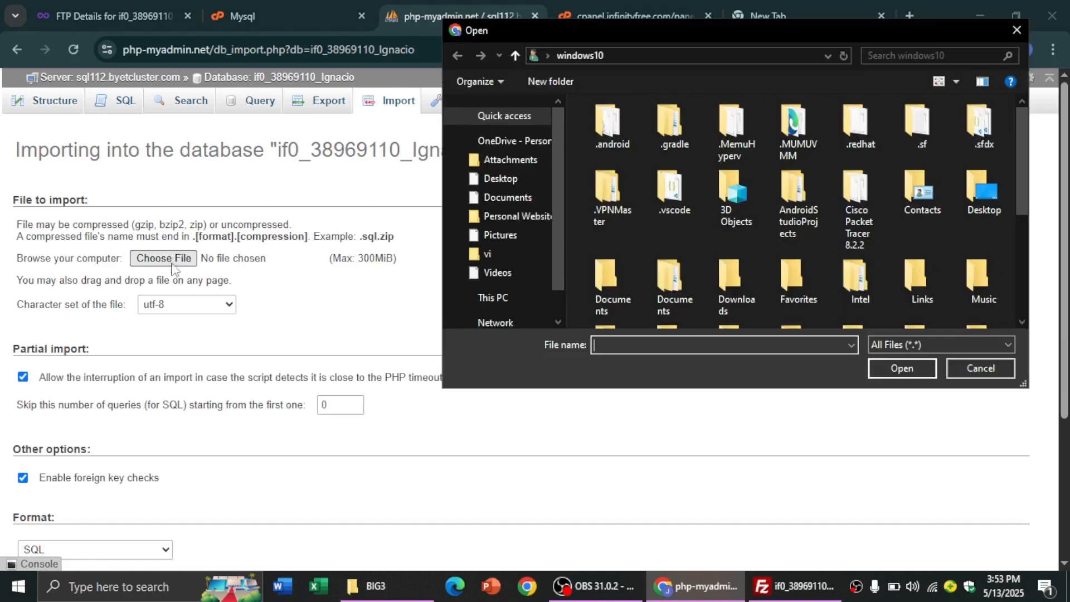
{"action": "scroll", "coordinate": [537, 255], "scroll_direction": "down", "scroll_amount": 5}
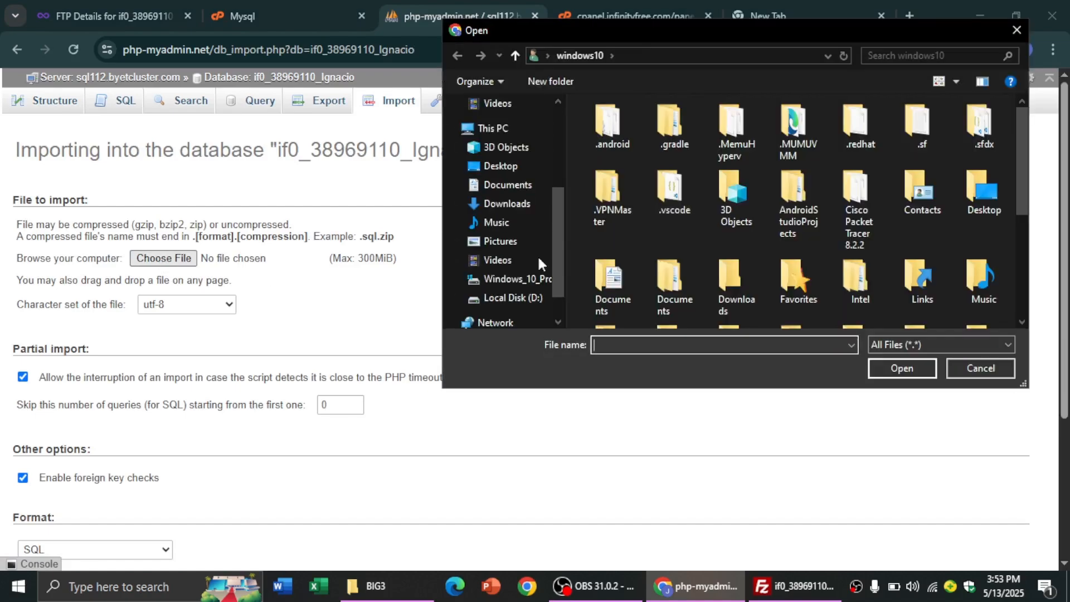
{"action": "left_click", "coordinate": [515, 284]}
{"action": "scroll", "coordinate": [700, 275], "scroll_direction": "down", "scroll_amount": 2}
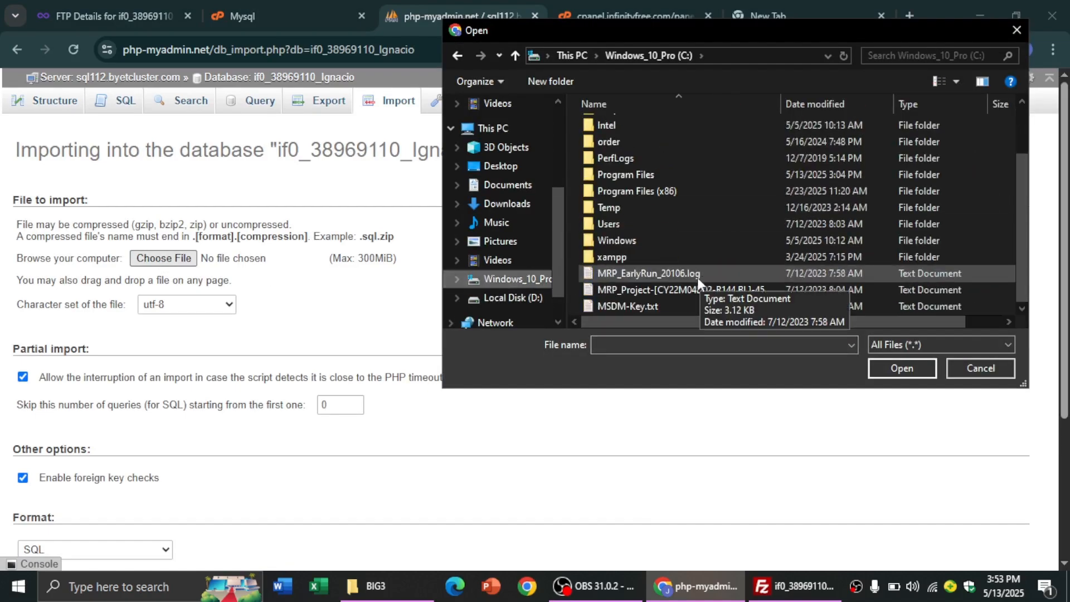
{"action": "double_click", "coordinate": [644, 257]}
{"action": "double_click", "coordinate": [656, 209]}
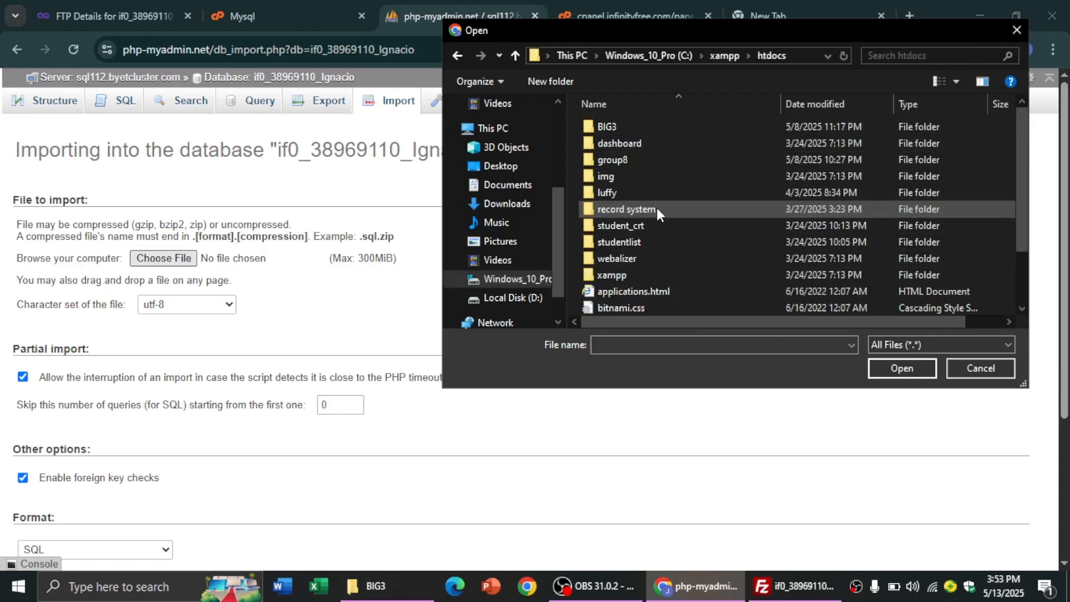
{"action": "double_click", "coordinate": [678, 126]}
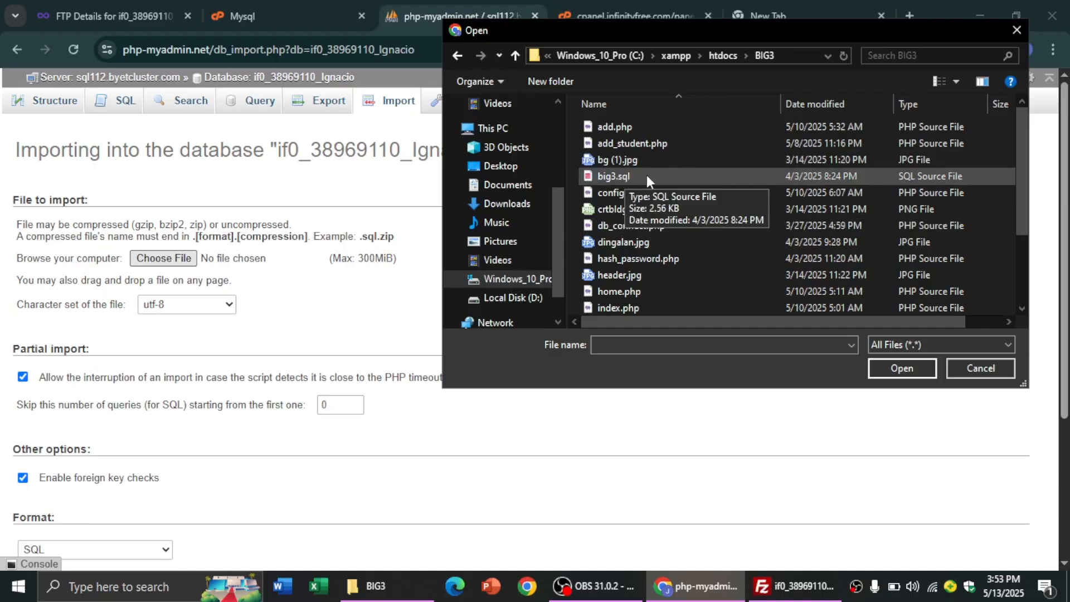
{"action": "left_click", "coordinate": [613, 176]}
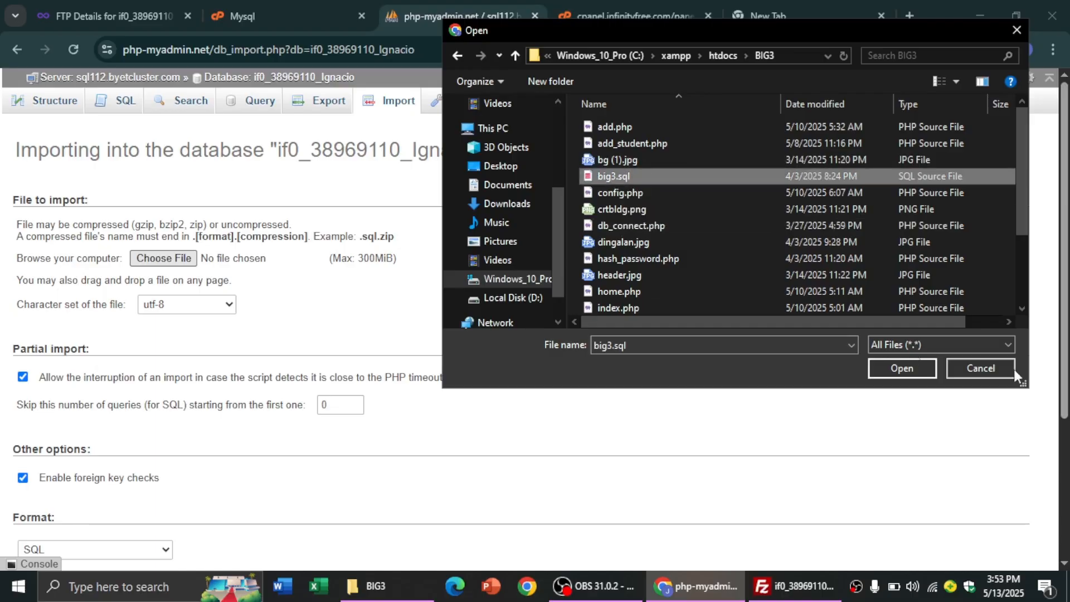
{"action": "left_click", "coordinate": [900, 368]}
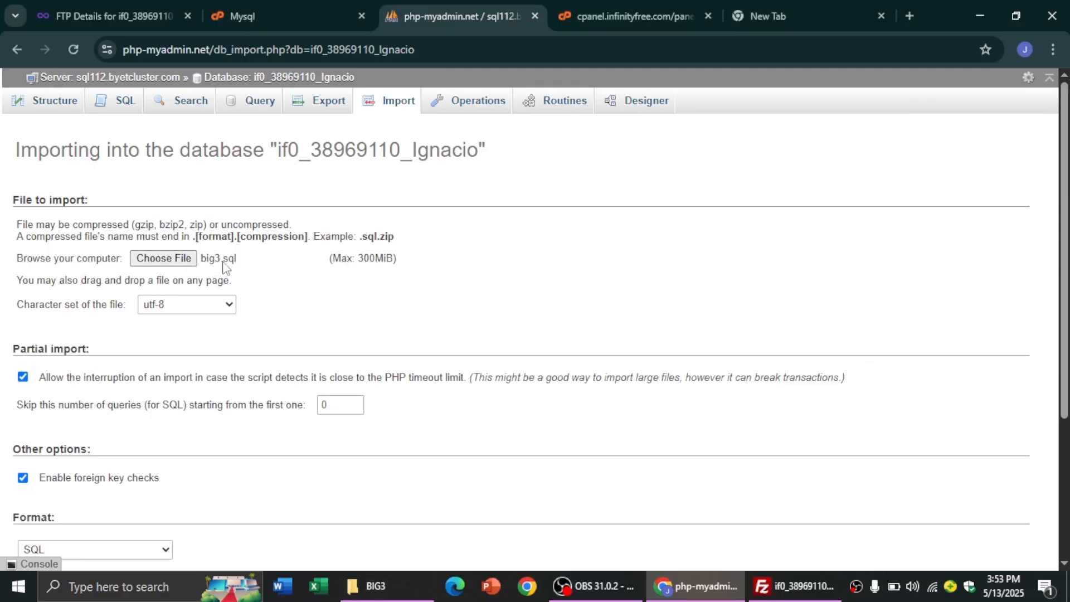
Run the import of the chosen file in SQL format and review the executed queries
{"action": "scroll", "coordinate": [223, 267], "scroll_direction": "down", "scroll_amount": 4}
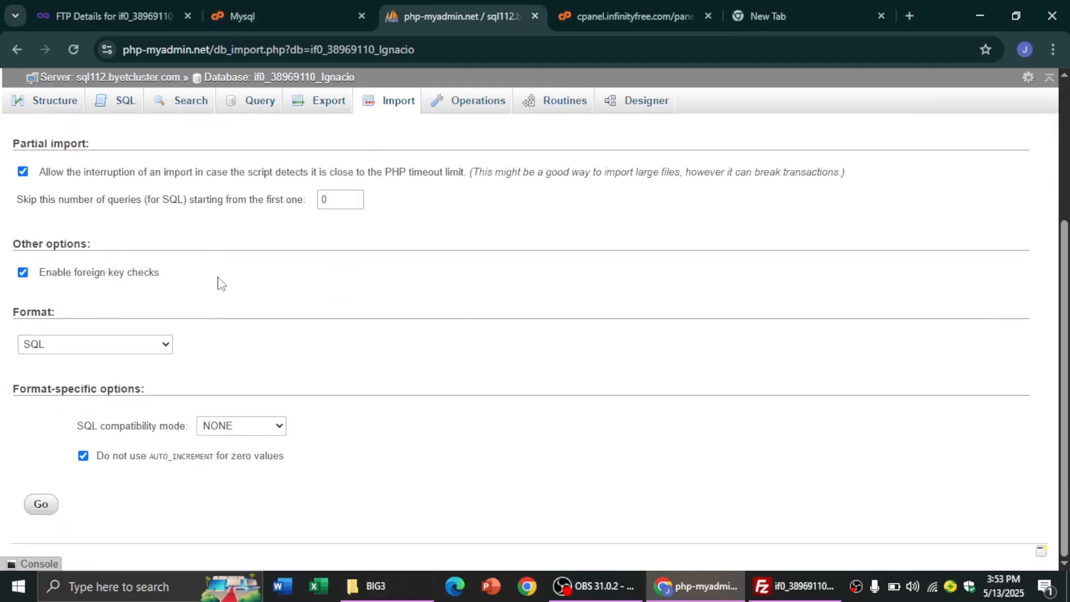
{"action": "left_click", "coordinate": [44, 509]}
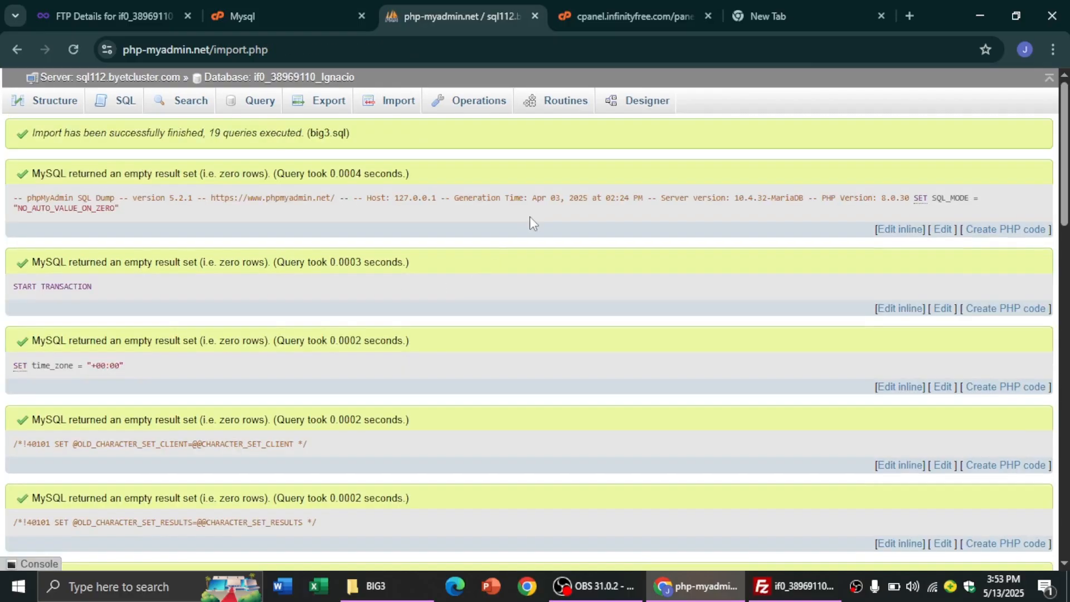
{"action": "scroll", "coordinate": [506, 229], "scroll_direction": "down", "scroll_amount": 15}
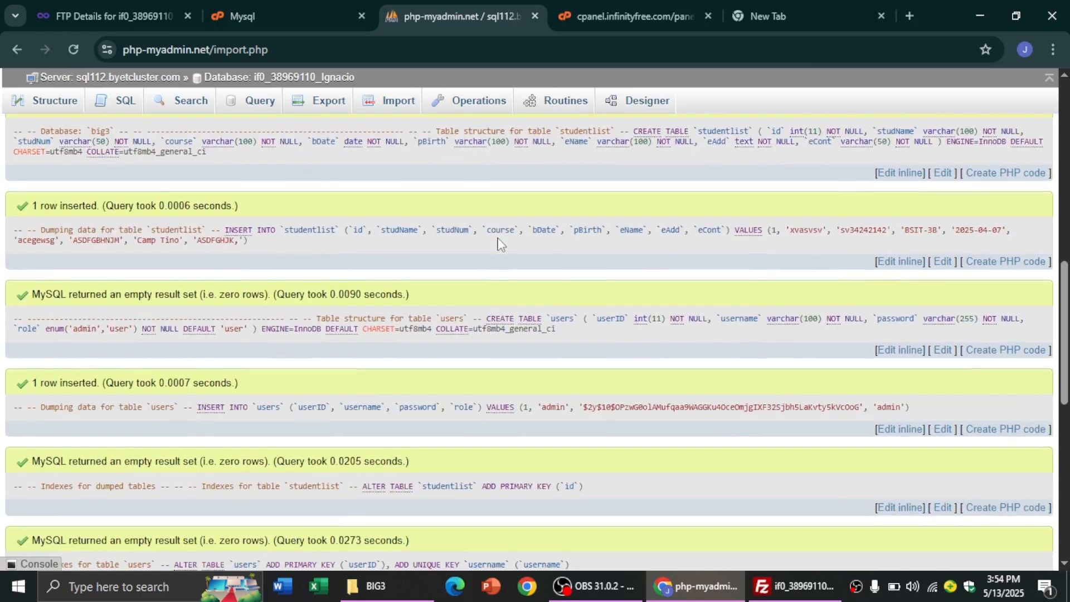
{"action": "scroll", "coordinate": [502, 245], "scroll_direction": "up", "scroll_amount": 15}
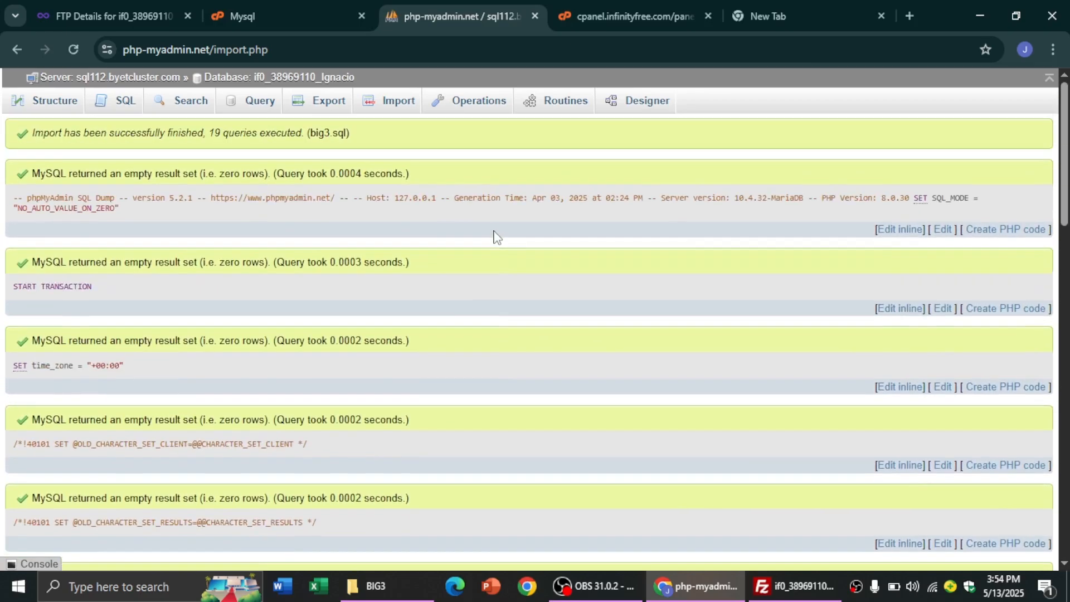
{"action": "key", "text": "ctrl+f"}
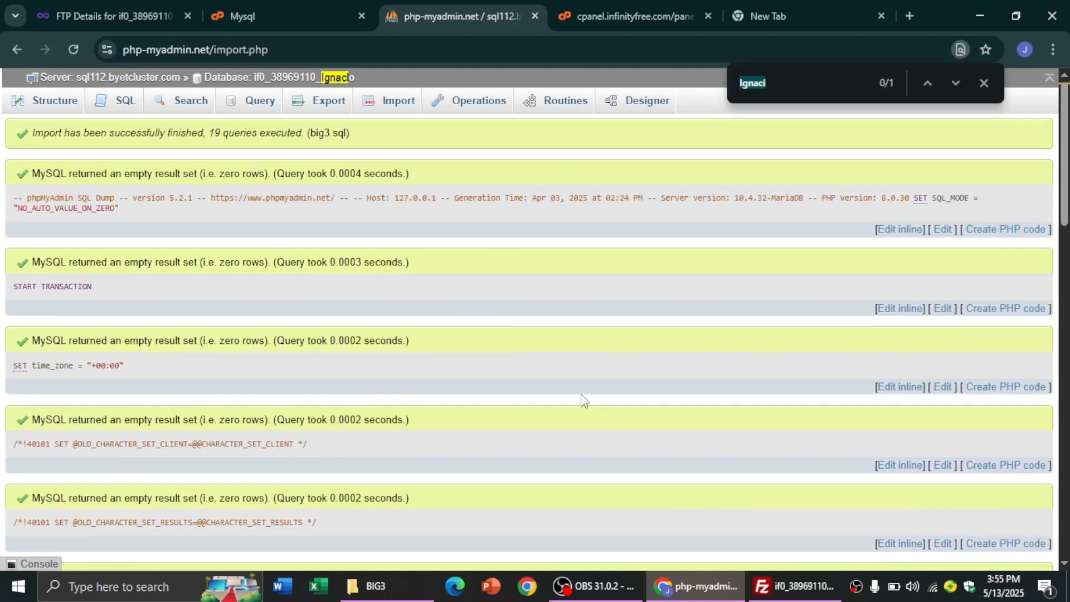
{"action": "left_click", "coordinate": [984, 83]}
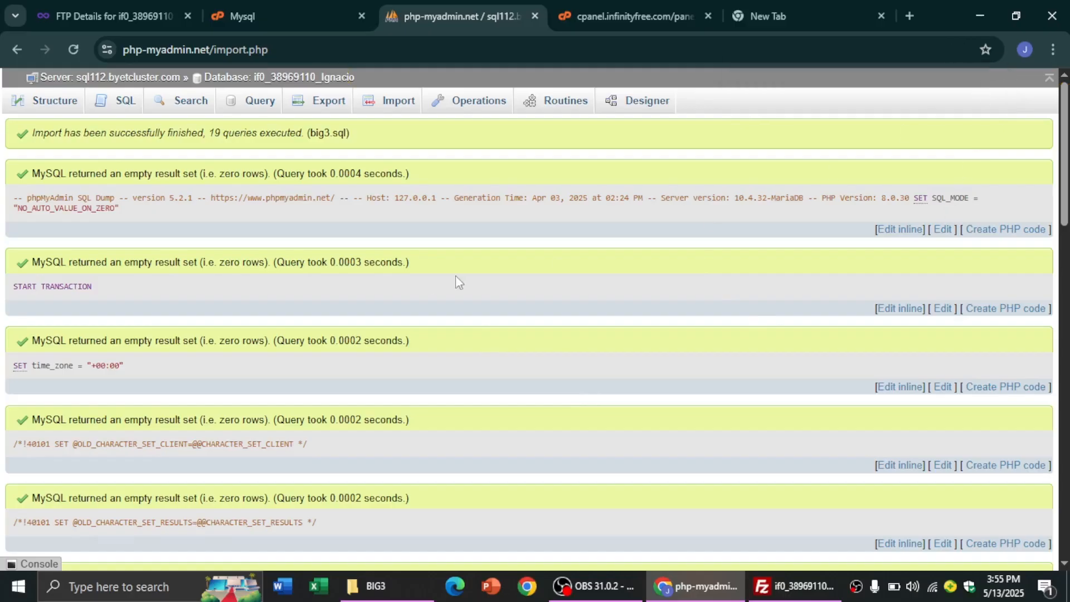
Return to the MySQL Databases page, then launch Visual Studio Code and open the BIG3 project's config.php
{"action": "left_click", "coordinate": [272, 23]}
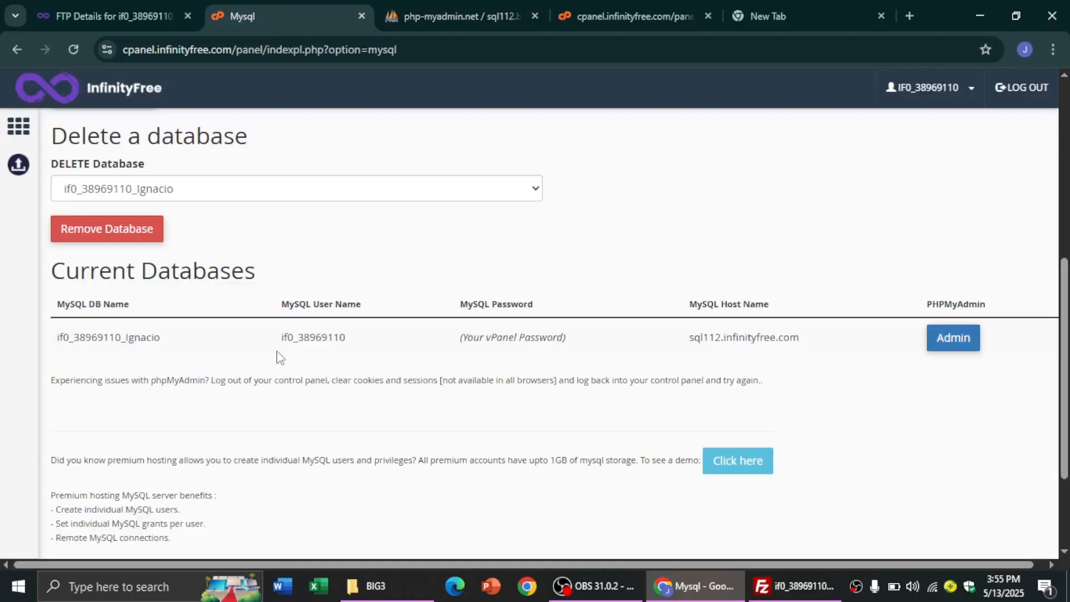
{"action": "left_click", "coordinate": [111, 586]}
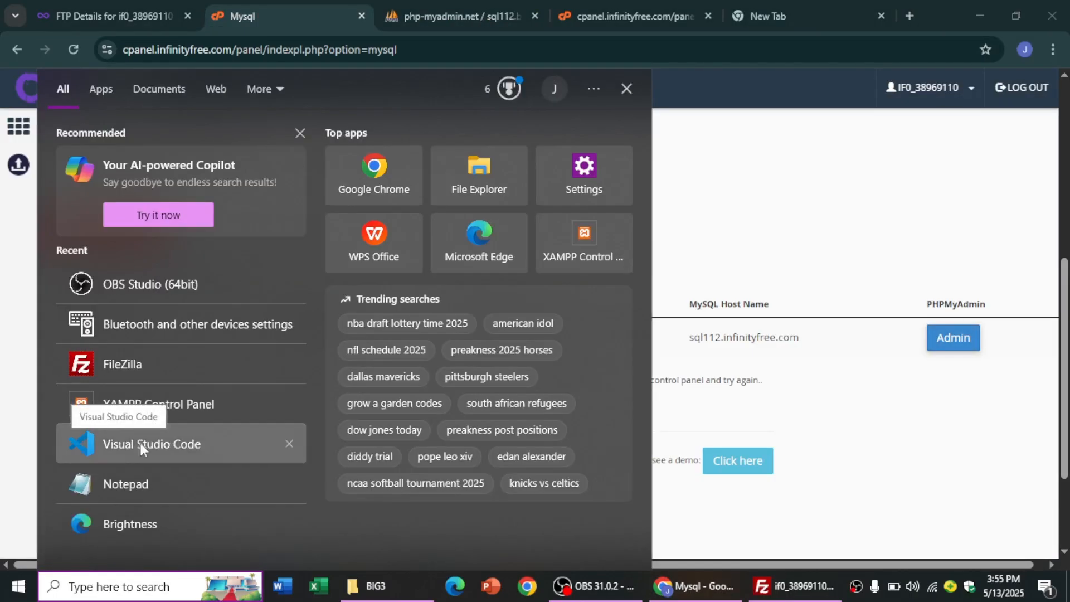
{"action": "left_click", "coordinate": [172, 443]}
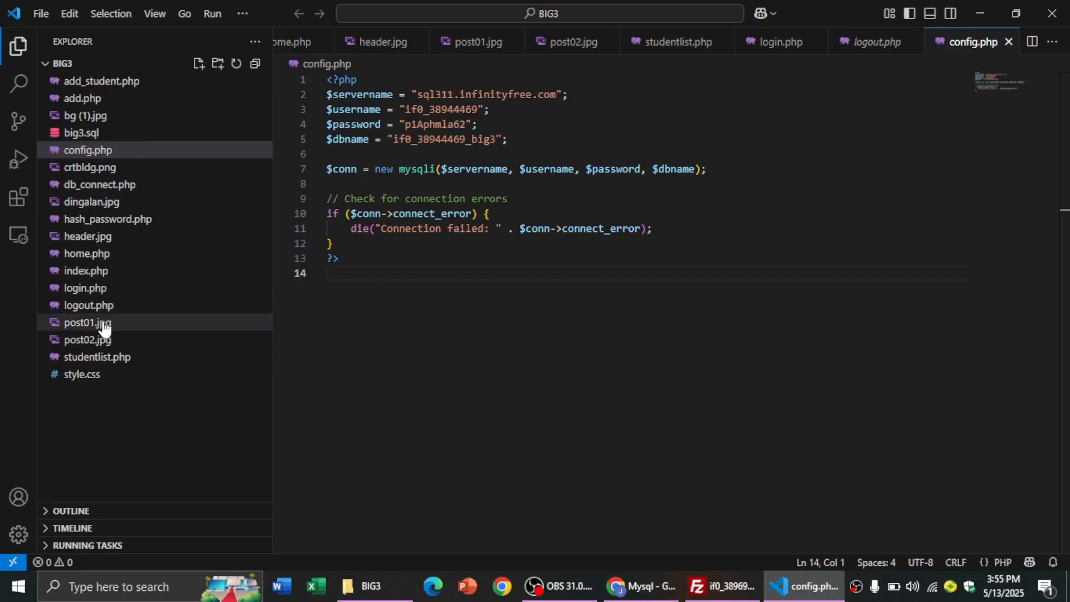
{"action": "left_click", "coordinate": [98, 160]}
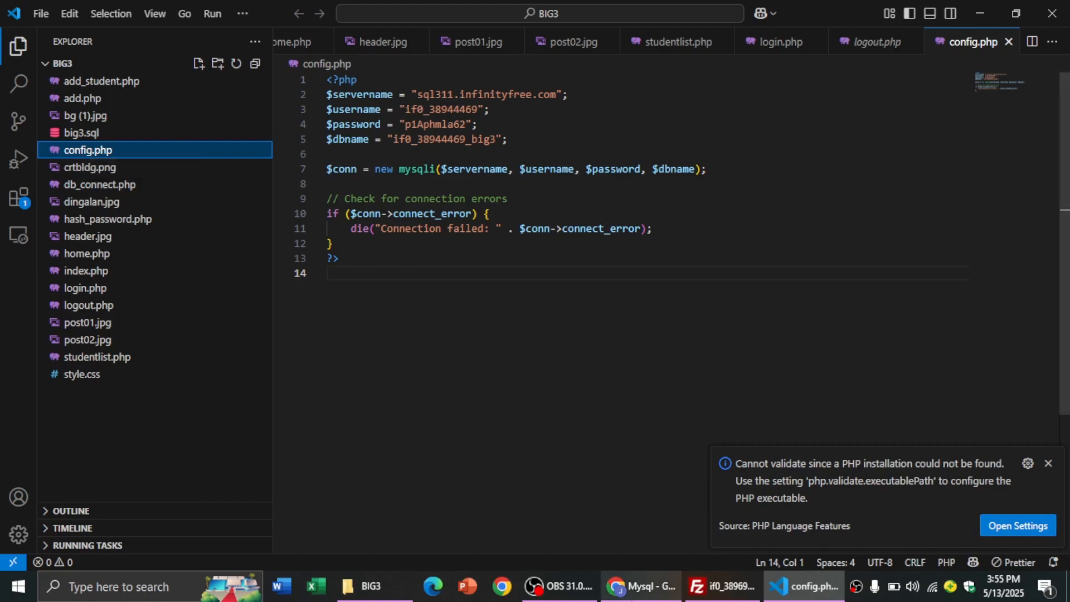
Copy the MySQL database name from Current Databases in the browser and set it as $dbname in config.php in Visual Studio Code
{"action": "left_click", "coordinate": [641, 587]}
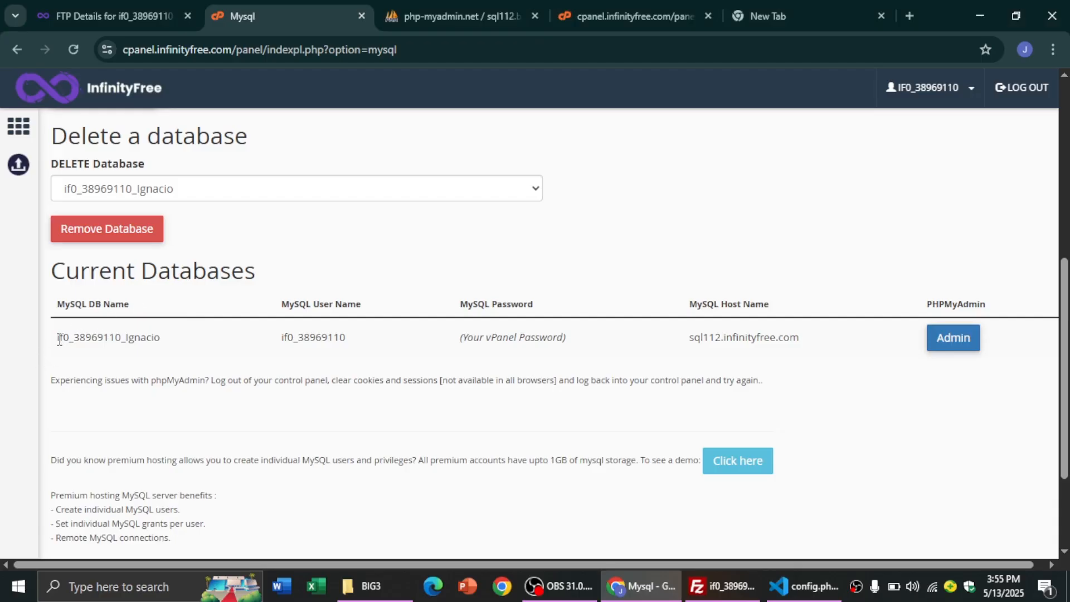
{"action": "left_click_drag", "start_coordinate": [59, 339], "coordinate": [184, 342]}
{"action": "key", "text": "ctrl+c"}
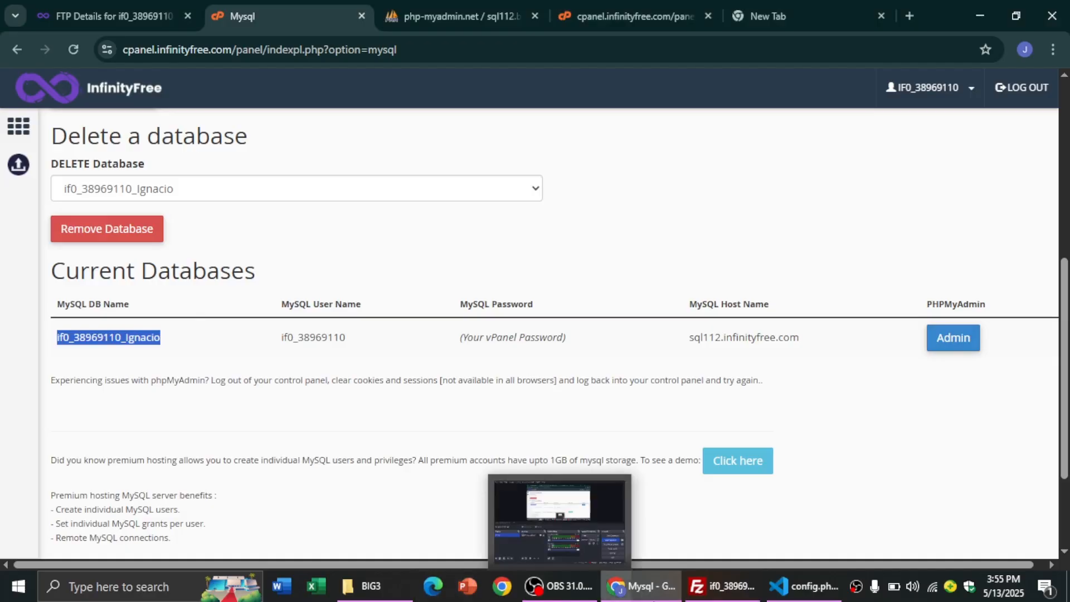
{"action": "left_click", "coordinate": [750, 556]}
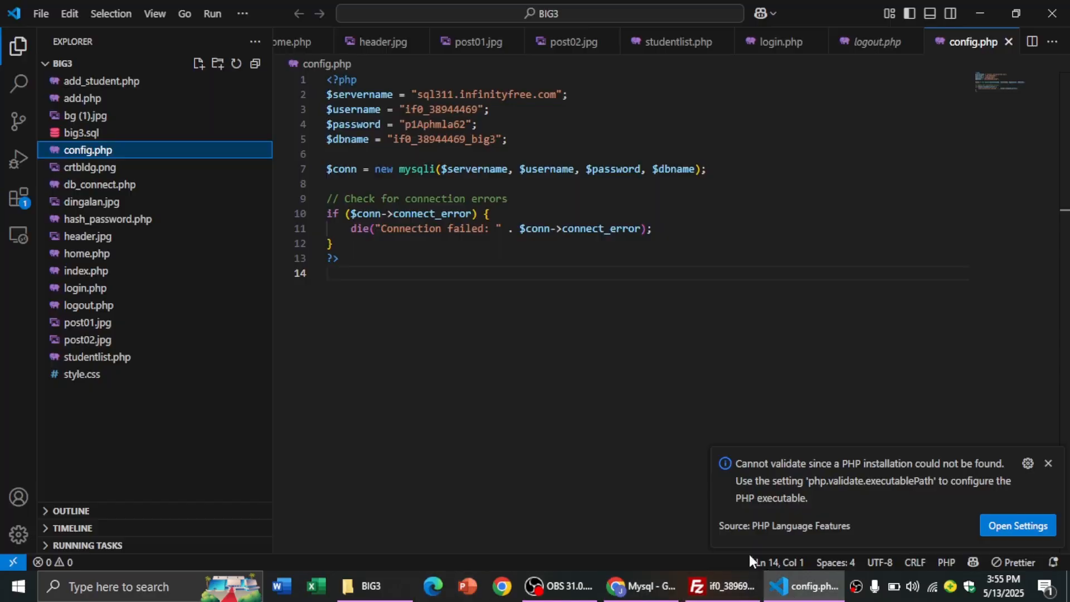
{"action": "double_click", "coordinate": [396, 138]}
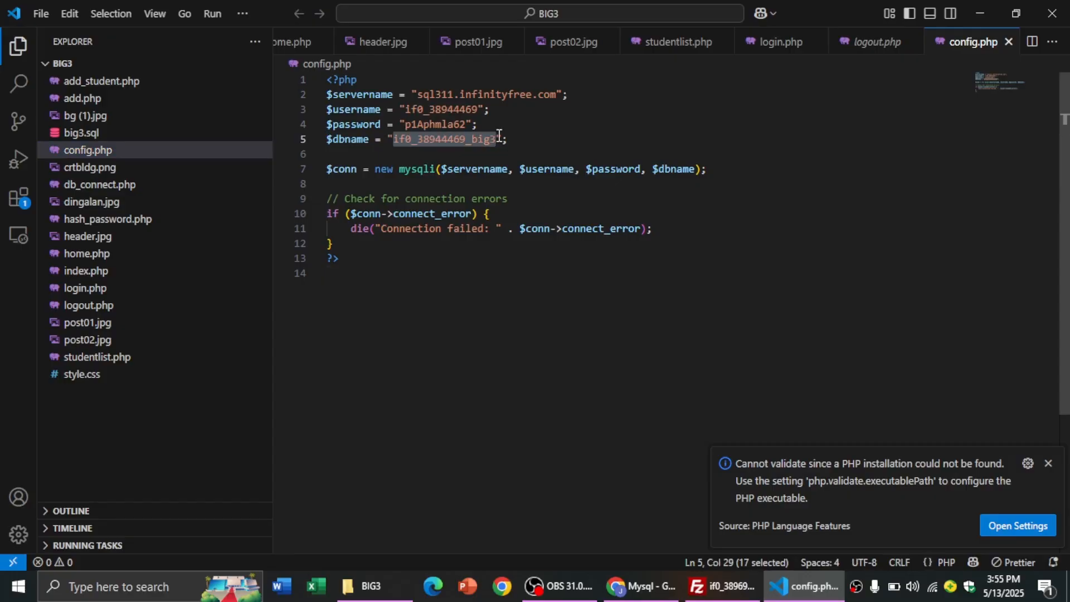
{"action": "key", "text": "ctrl+v"}
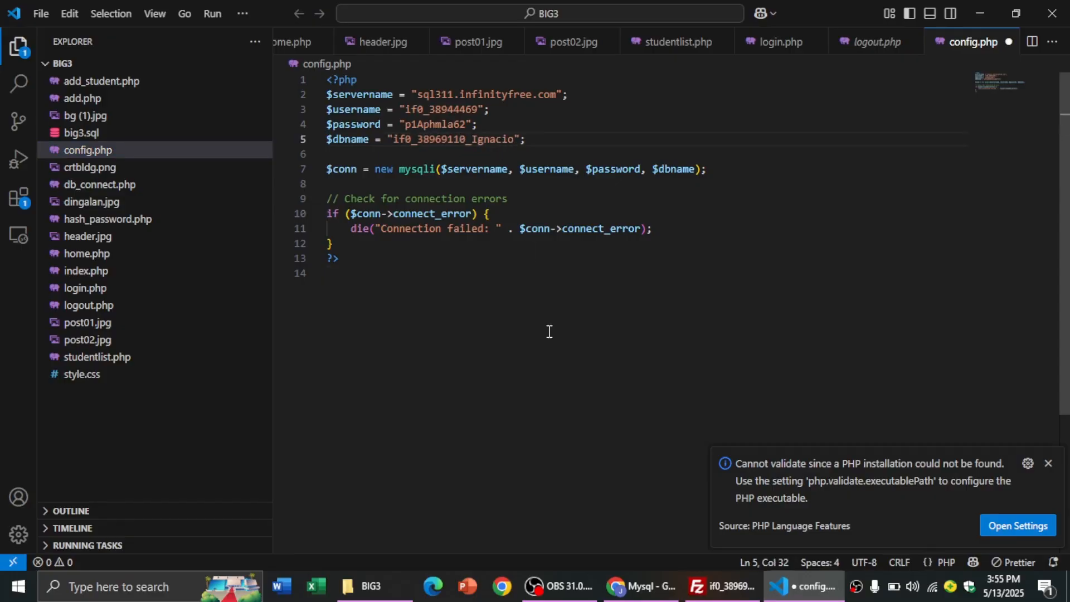
Copy the MySQL user name from Current Databases in the browser and set it as $username in config.php in Visual Studio Code
{"action": "left_click", "coordinate": [641, 586]}
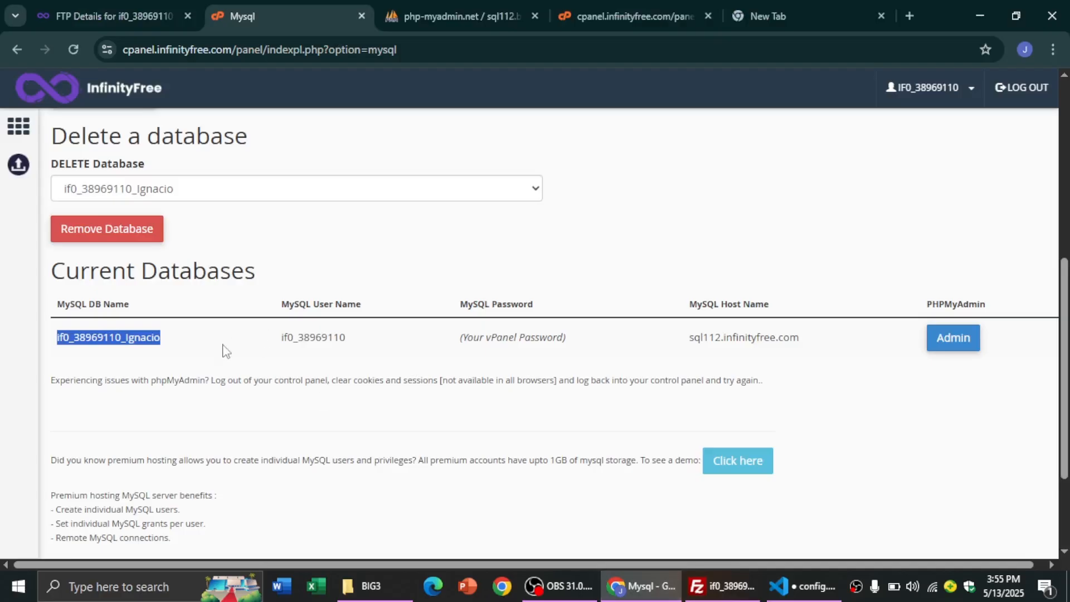
{"action": "left_click_drag", "start_coordinate": [281, 338], "coordinate": [362, 341]}
{"action": "key", "text": "ctrl+c"}
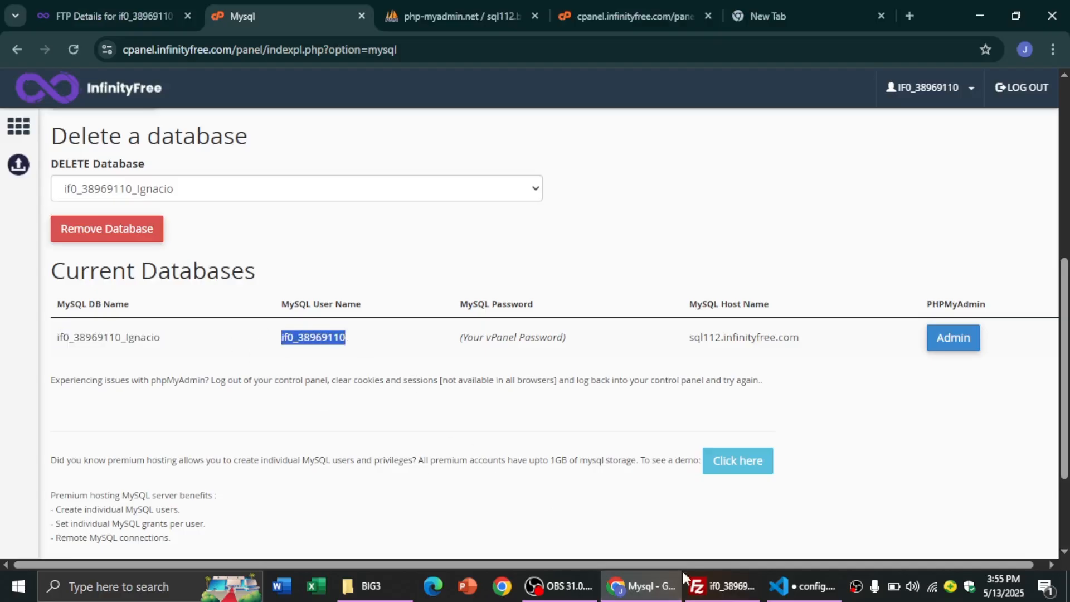
{"action": "mouse_move", "coordinate": [709, 598]}
{"action": "left_click", "coordinate": [779, 586]}
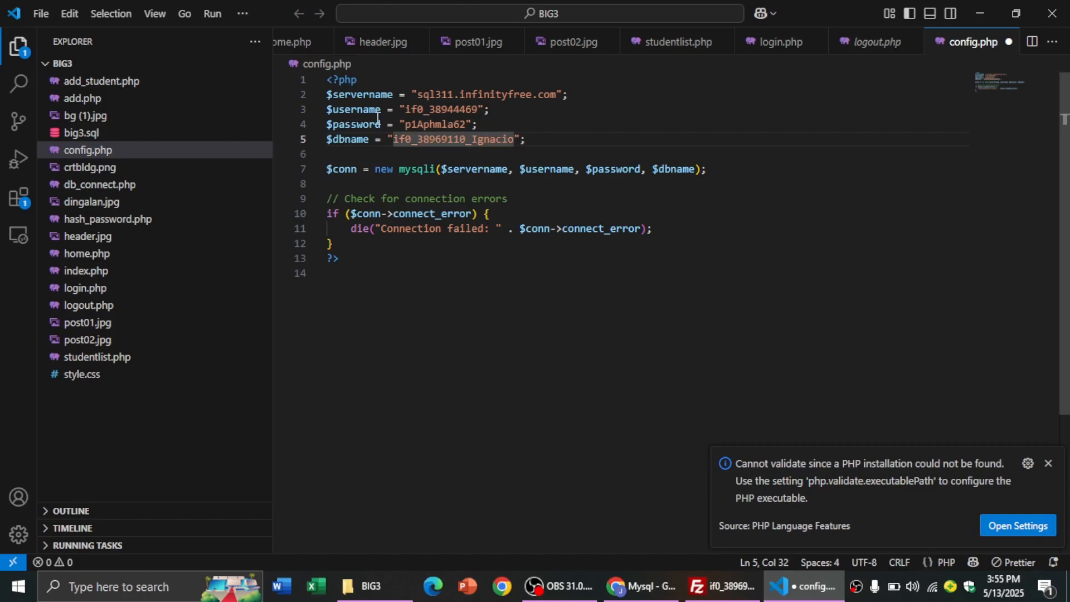
{"action": "left_click_drag", "start_coordinate": [408, 110], "coordinate": [479, 116]}
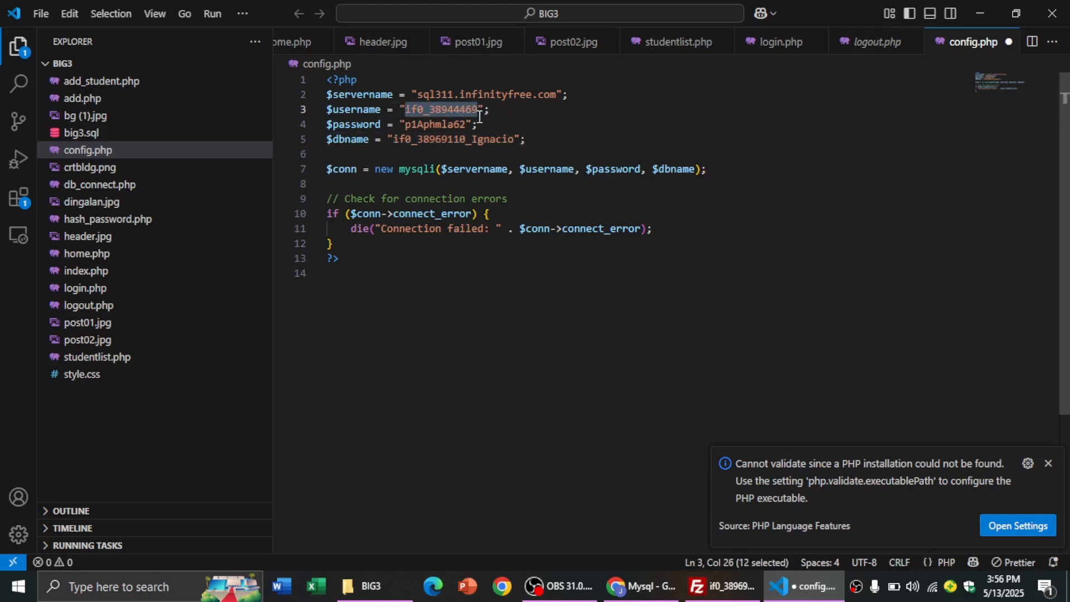
{"action": "key", "text": "ctrl+v"}
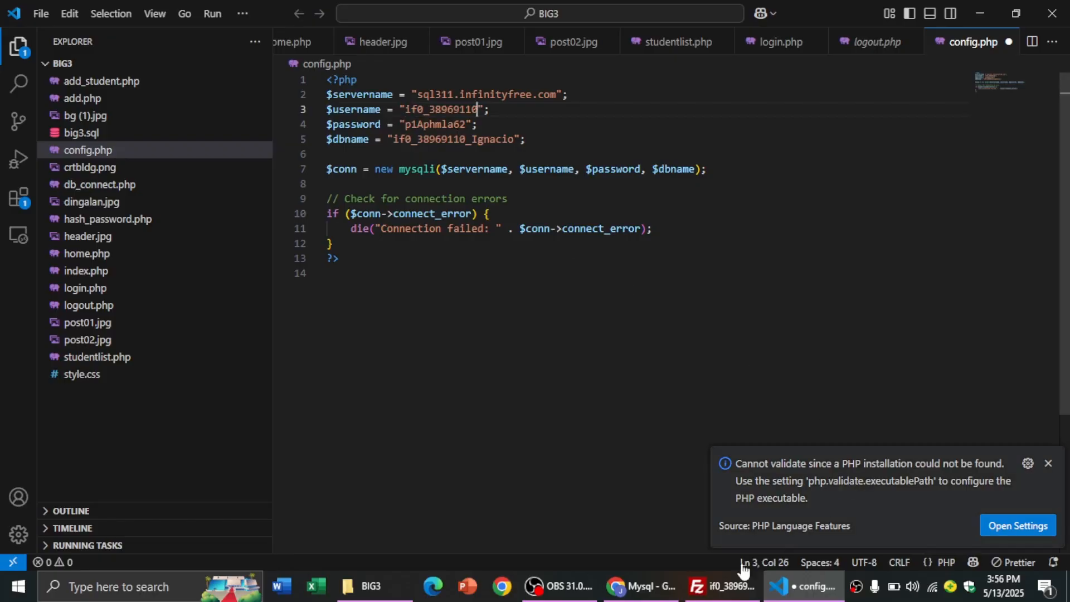
Set $servername in config.php to the hosted MySQL host name, sql112.infinityfree.com, and save the file
{"action": "key", "text": "alt+Tab"}
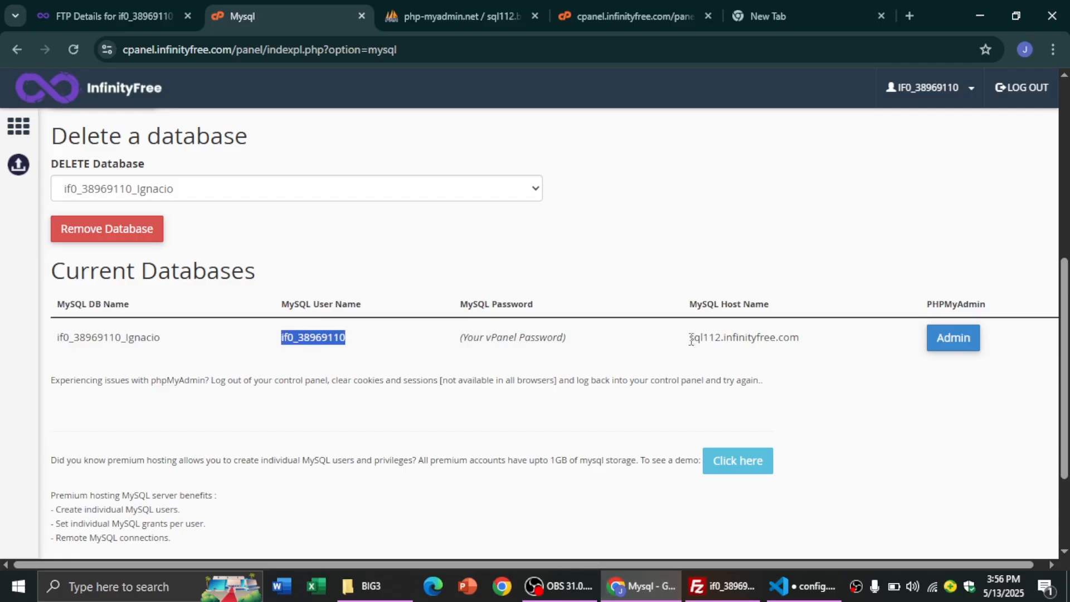
{"action": "left_click_drag", "start_coordinate": [690, 338], "coordinate": [823, 342]}
{"action": "key", "text": "ctrl+c"}
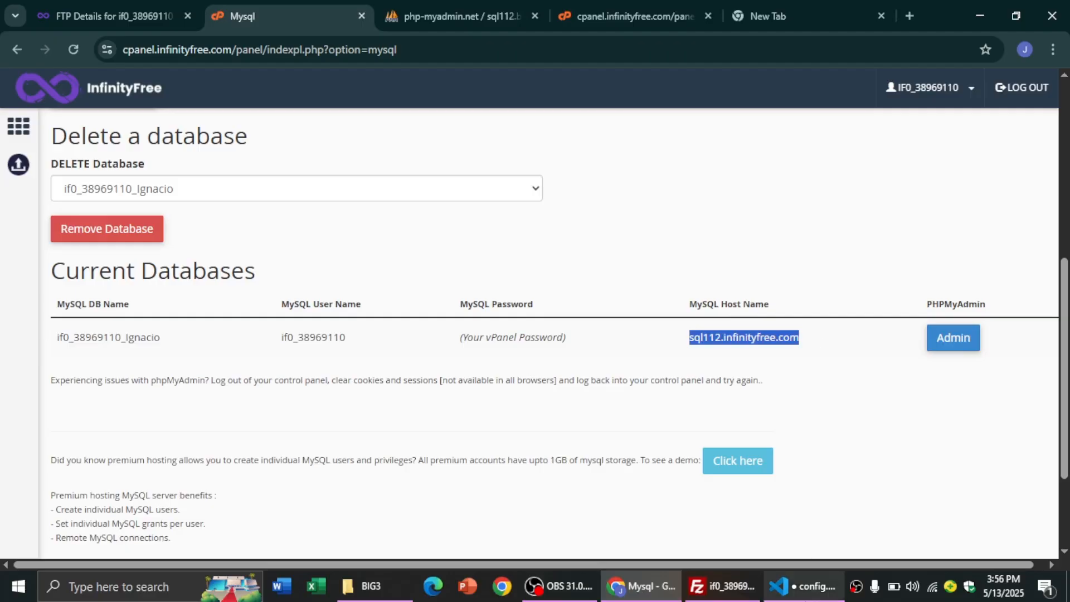
{"action": "left_click", "coordinate": [804, 586]}
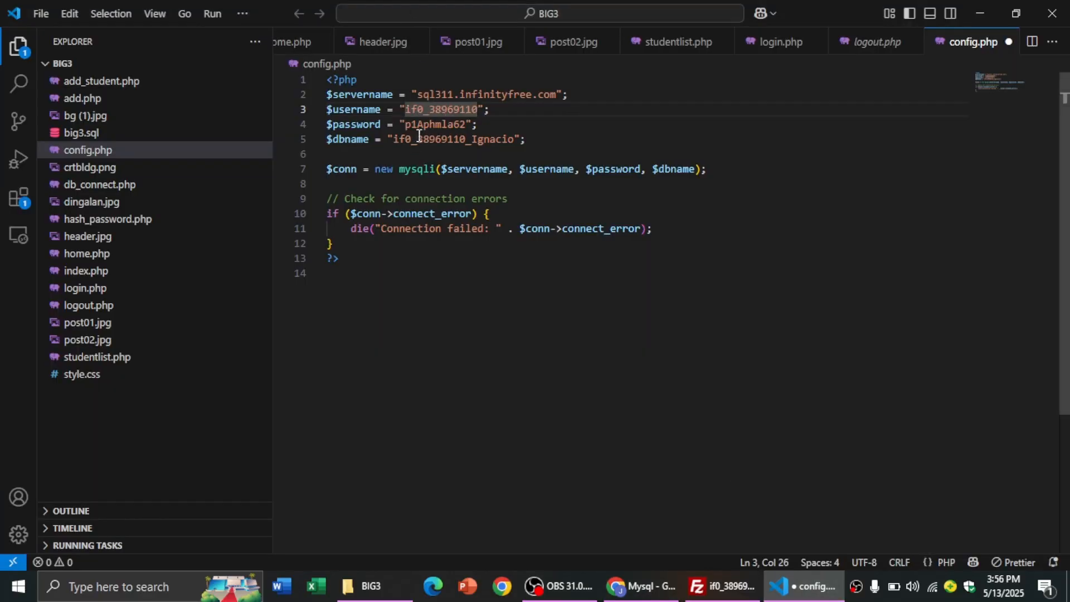
{"action": "left_click_drag", "start_coordinate": [417, 95], "coordinate": [558, 94]}
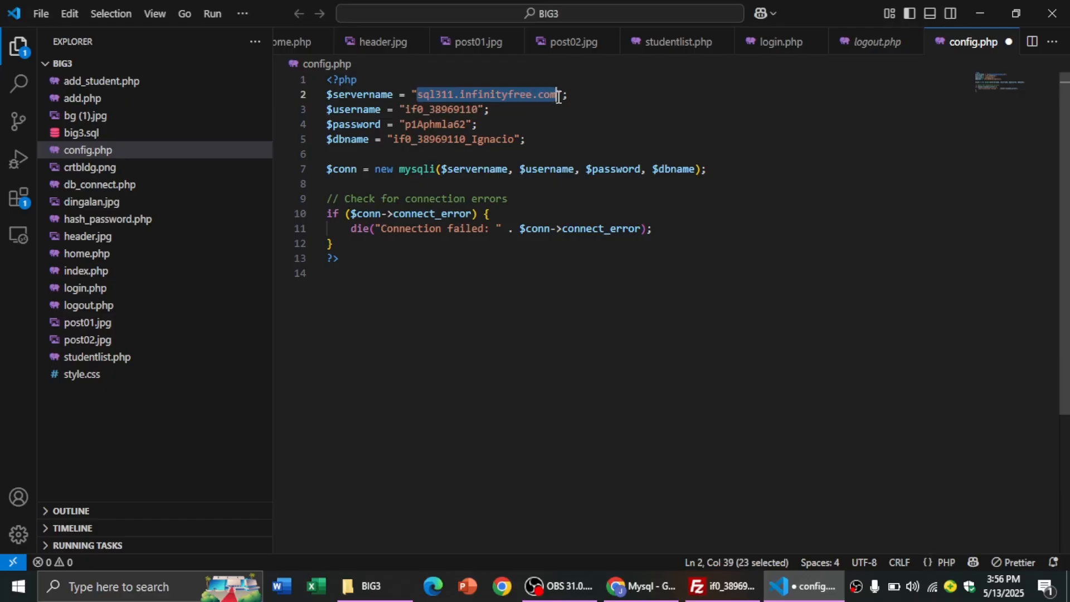
{"action": "key", "text": "ctrl+v"}
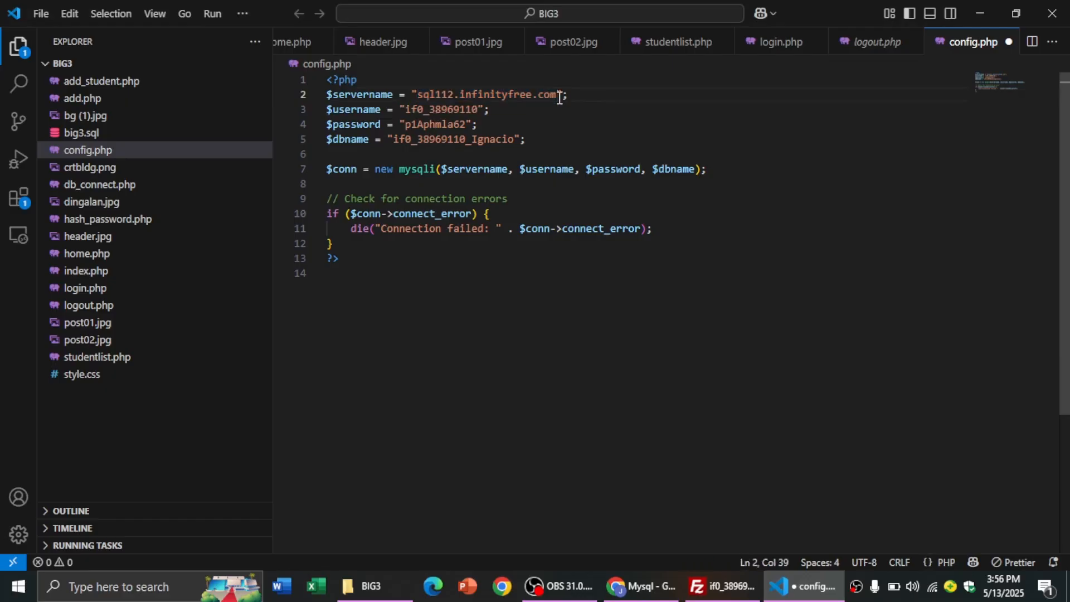
{"action": "key", "text": "ctrl+s"}
Switch to the InfinityFree dashboard in the browser, open the hosting account from the Accounts page, and copy its password from Account Details
{"action": "left_click", "coordinate": [647, 591]}
{"action": "left_click", "coordinate": [87, 16]}
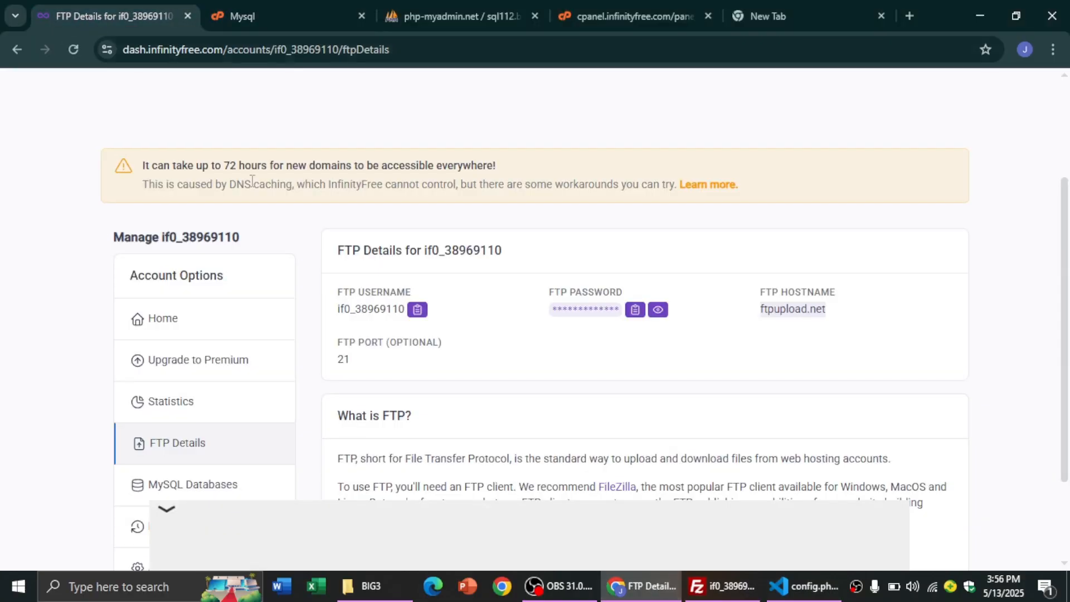
{"action": "scroll", "coordinate": [488, 301], "scroll_direction": "up", "scroll_amount": 3}
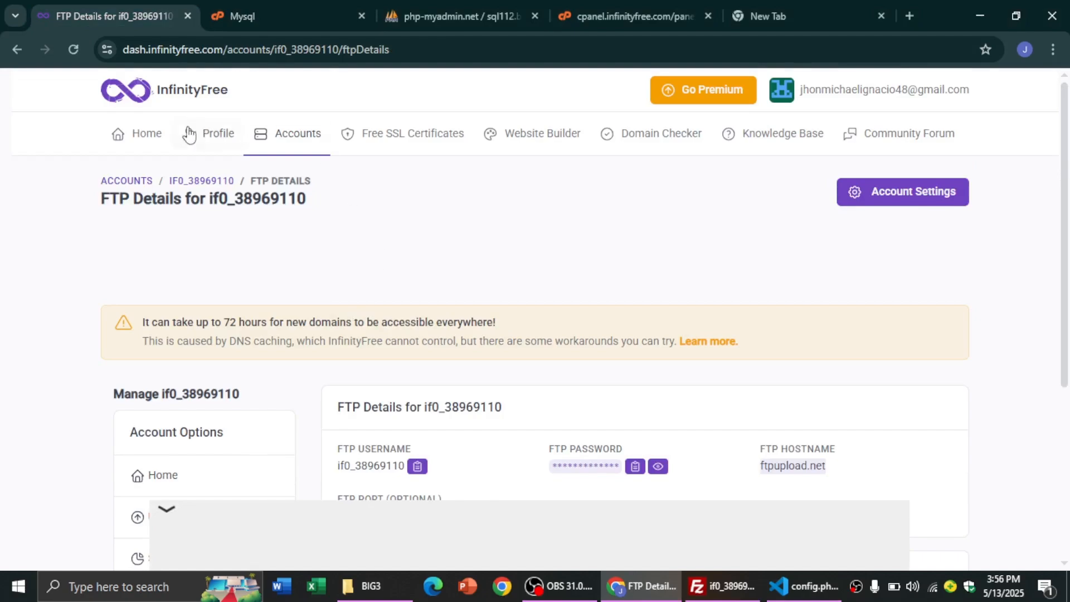
{"action": "left_click", "coordinate": [153, 142]}
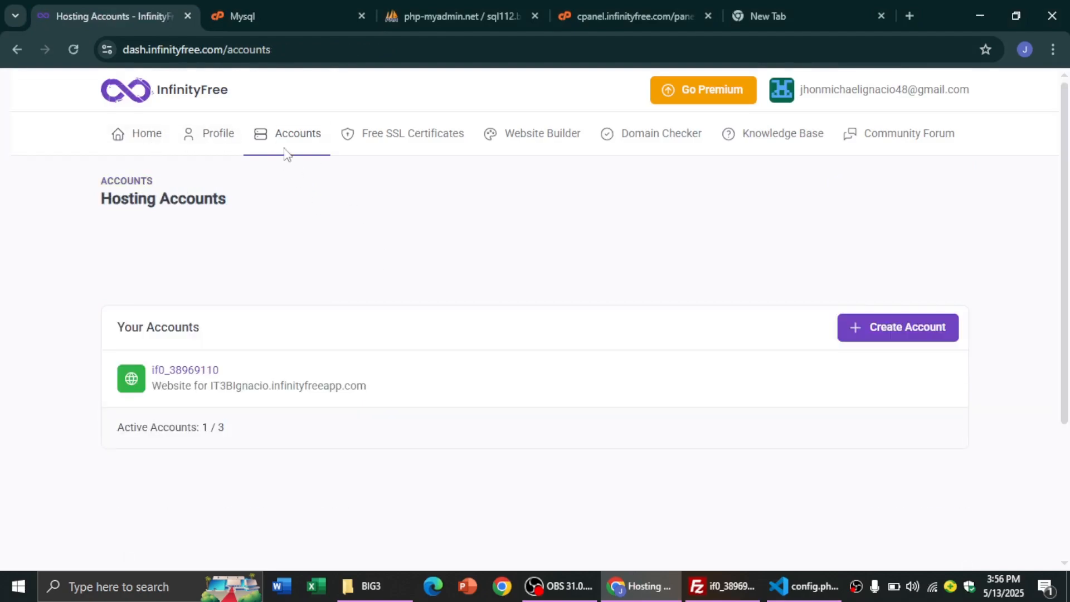
{"action": "left_click", "coordinate": [215, 138]}
{"action": "scroll", "coordinate": [375, 268], "scroll_direction": "down", "scroll_amount": 3}
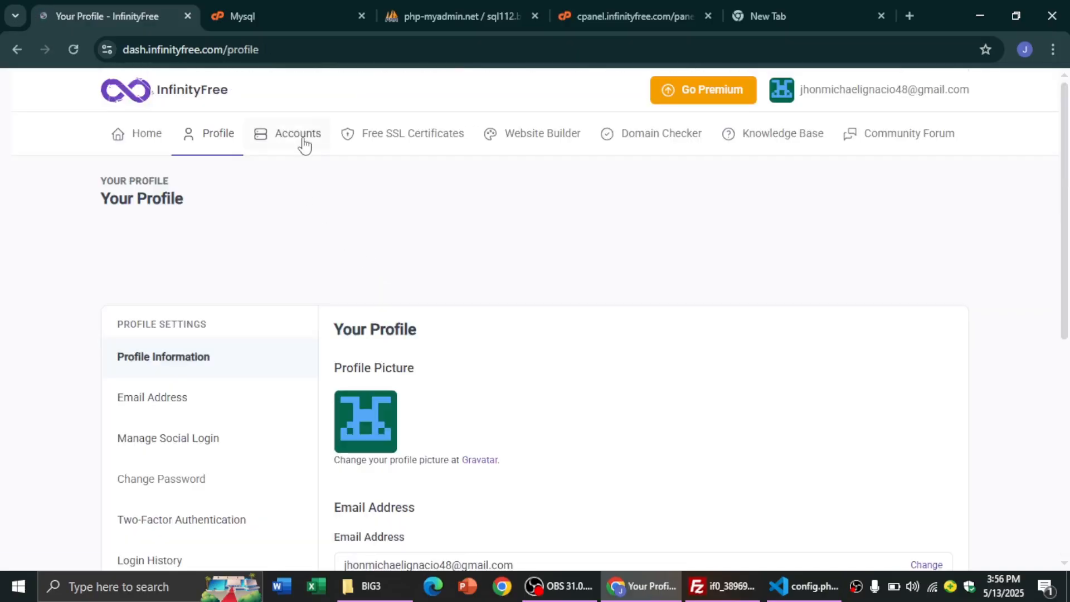
{"action": "left_click", "coordinate": [304, 143]}
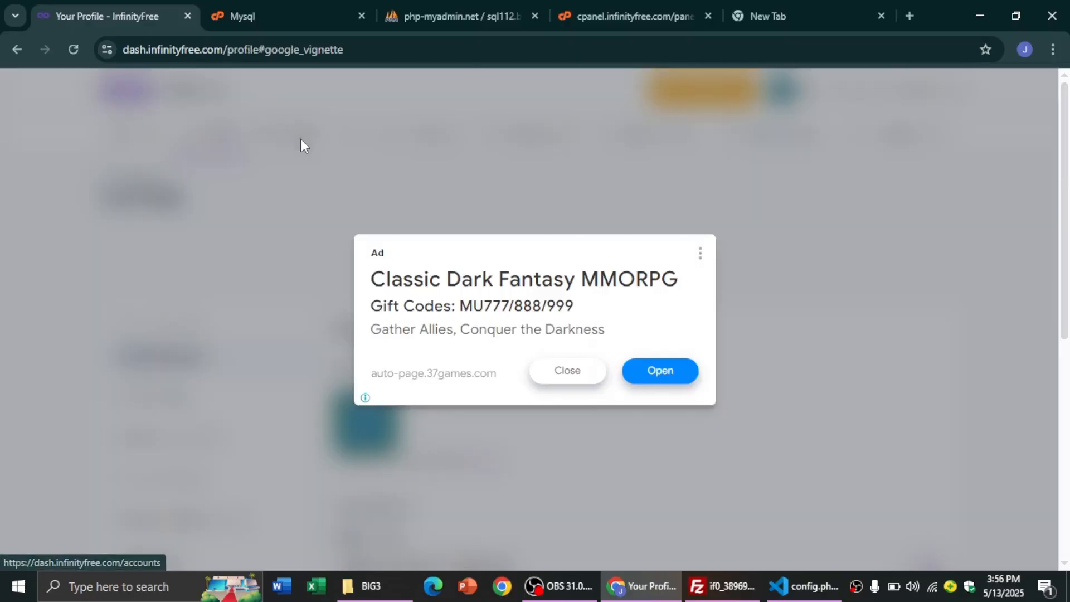
{"action": "left_click", "coordinate": [561, 371]}
{"action": "scroll", "coordinate": [501, 345], "scroll_direction": "down", "scroll_amount": 3}
{"action": "scroll", "coordinate": [423, 351], "scroll_direction": "up", "scroll_amount": 3}
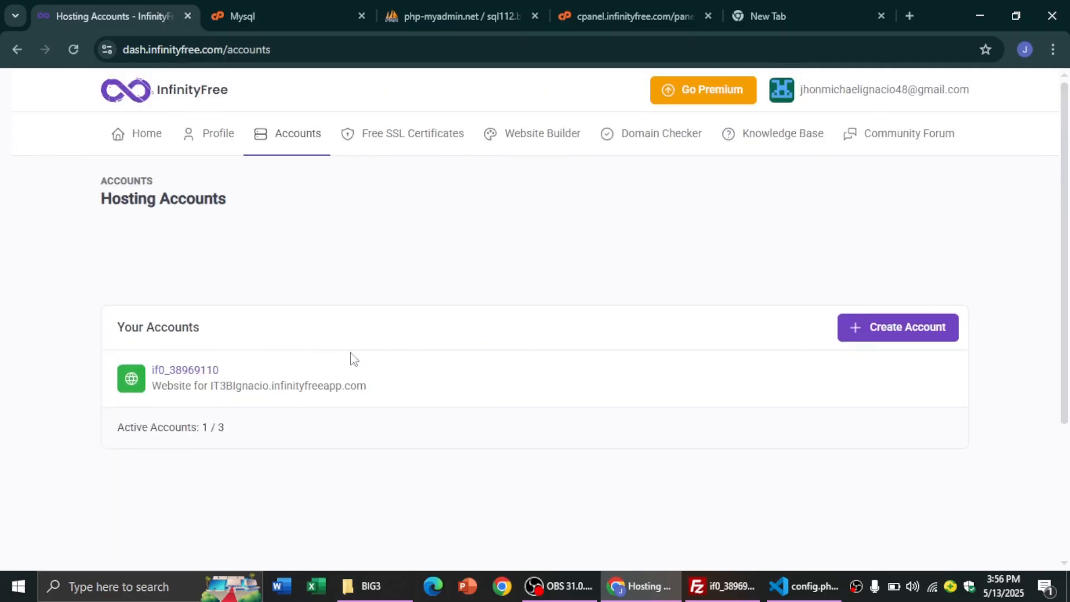
{"action": "left_click", "coordinate": [192, 372]}
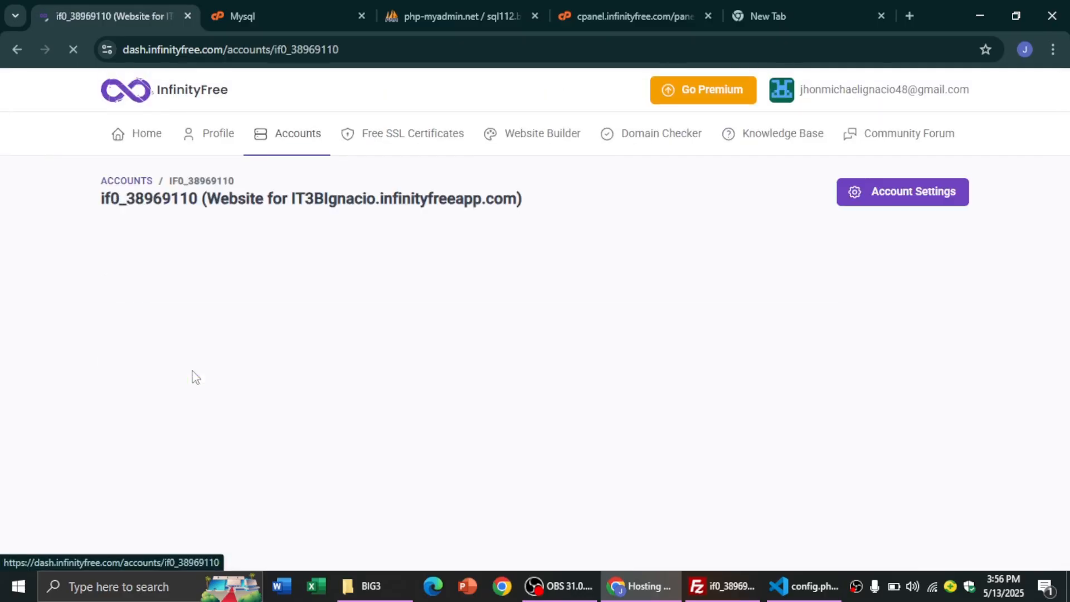
{"action": "scroll", "coordinate": [406, 337], "scroll_direction": "down", "scroll_amount": 6}
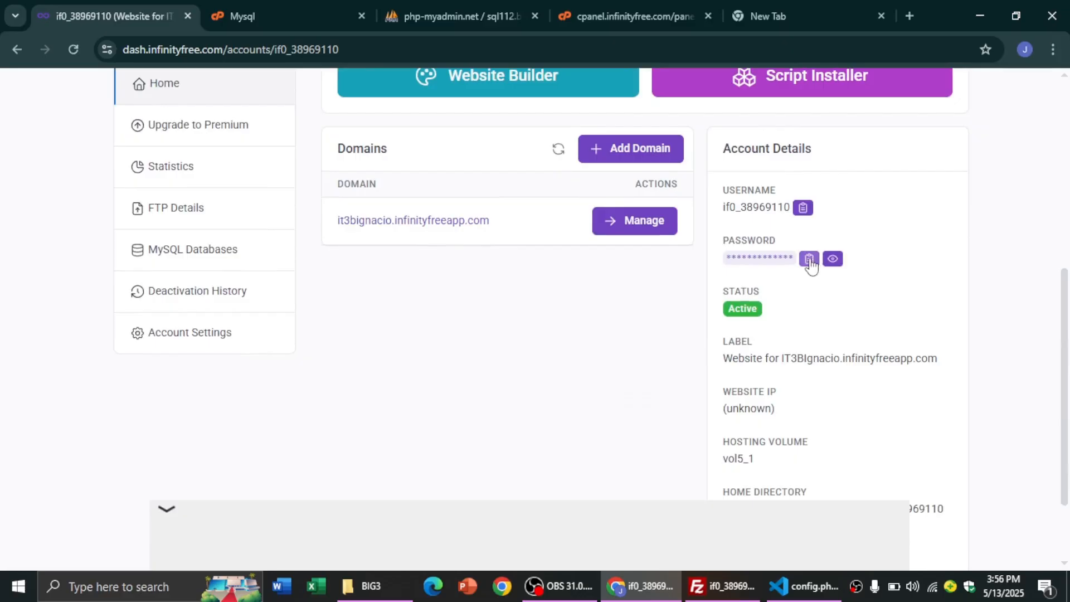
Replace the $password value in config.php in Visual Studio Code with the copied hosting account password and save the file
{"action": "left_click", "coordinate": [808, 599]}
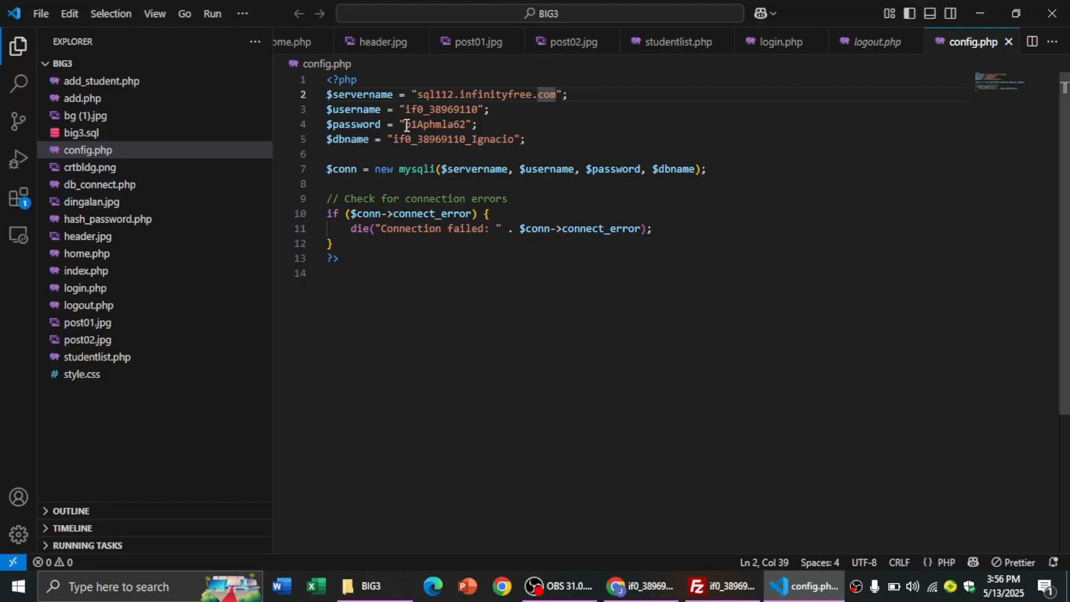
{"action": "left_click_drag", "start_coordinate": [406, 125], "coordinate": [467, 124]}
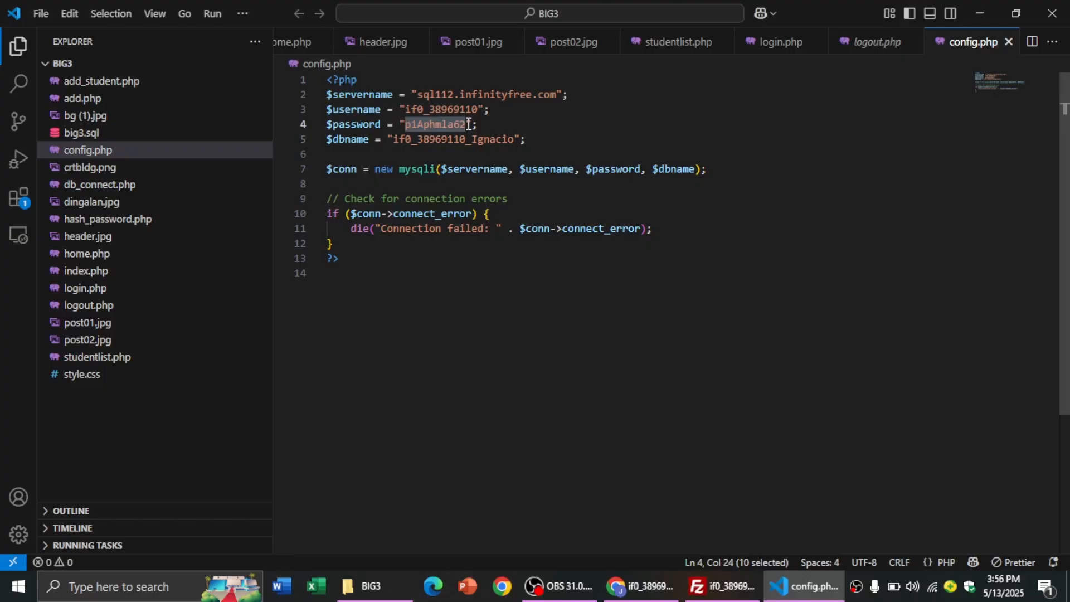
{"action": "key", "text": "ctrl+v"}
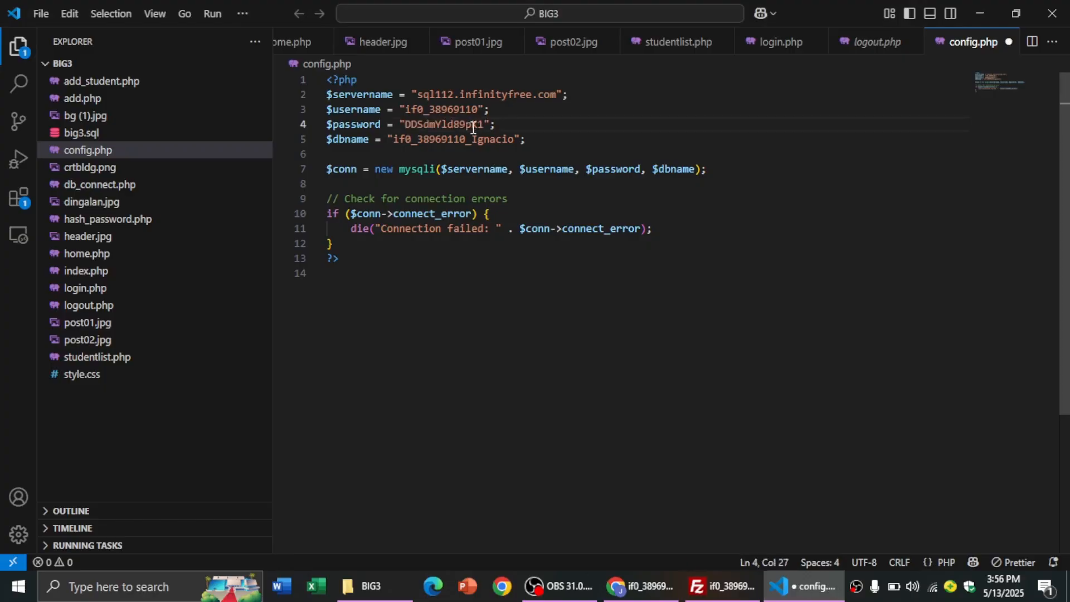
{"action": "key", "text": "ctrl+s"}
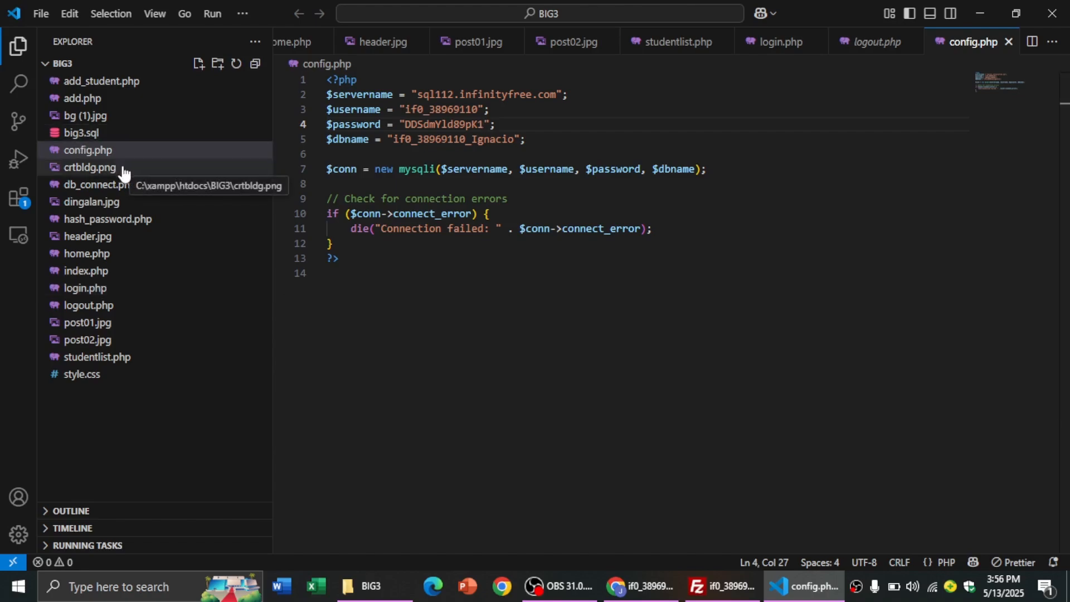
{"action": "key", "text": "ctrl+f"}
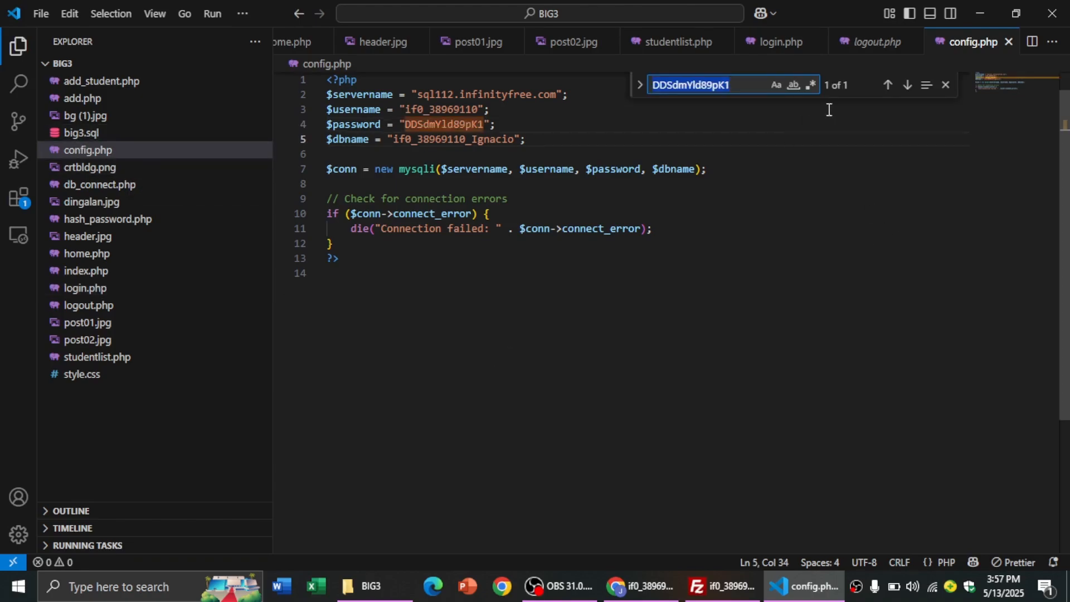
{"action": "left_click", "coordinate": [815, 281]}
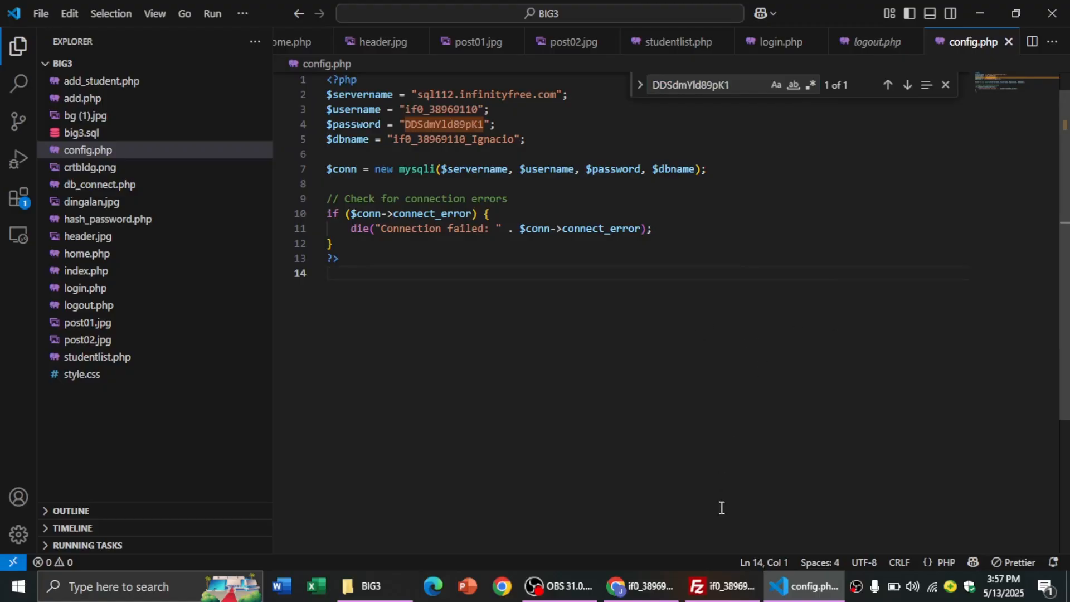
Switch to FileZilla and delete the outdated config.php from the server's /htdocs folder, confirming the deletion
{"action": "left_click", "coordinate": [722, 585]}
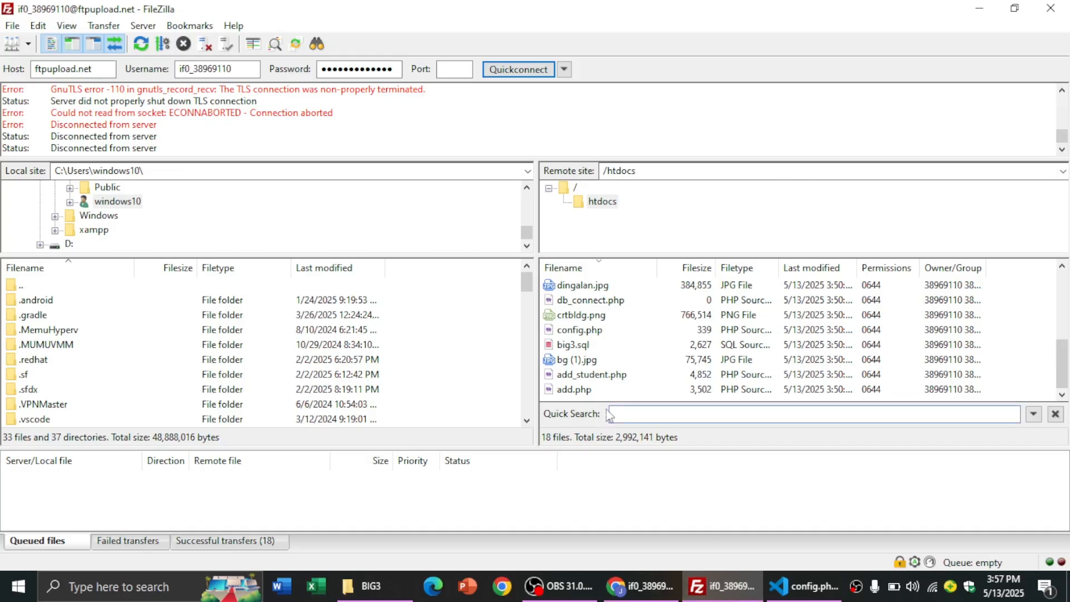
{"action": "scroll", "coordinate": [574, 345], "scroll_direction": "up", "scroll_amount": 1}
{"action": "scroll", "coordinate": [577, 355], "scroll_direction": "down", "scroll_amount": 1}
{"action": "left_click", "coordinate": [566, 332]}
{"action": "right_click", "coordinate": [571, 336]}
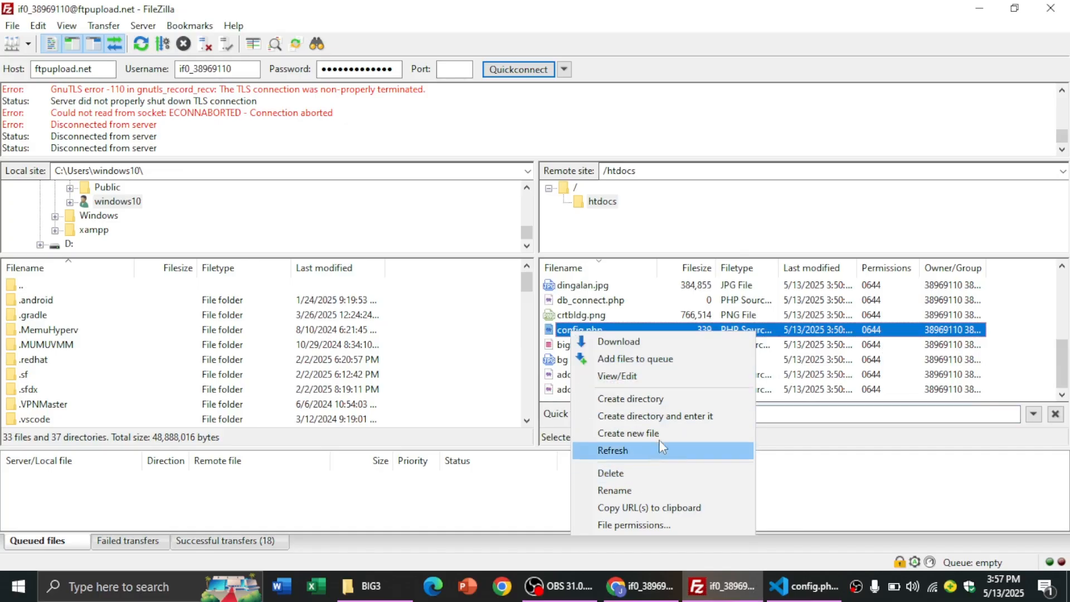
{"action": "left_click", "coordinate": [622, 475]}
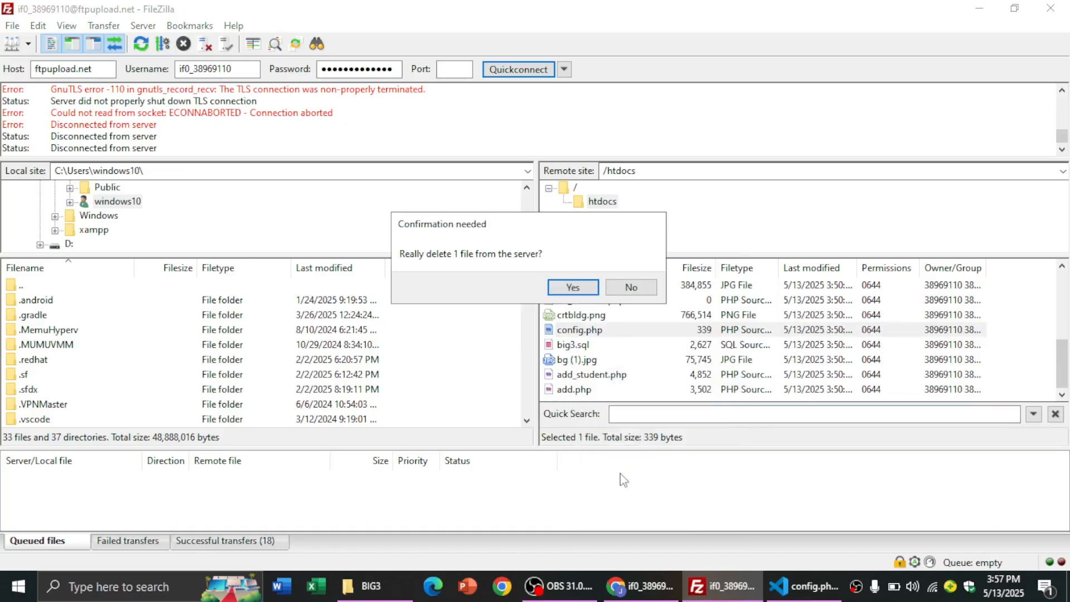
{"action": "left_click", "coordinate": [573, 288]}
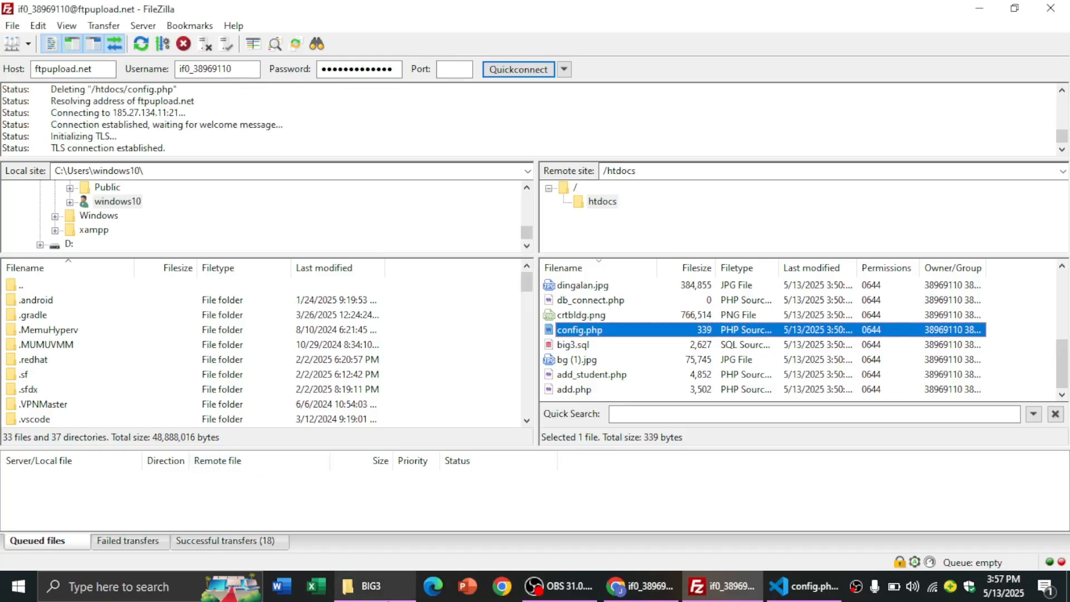
Upload the updated config.php from C:\xampp\htdocs\BIG3 in File Explorer to the server's /htdocs folder in FileZilla
{"action": "left_click", "coordinate": [371, 586]}
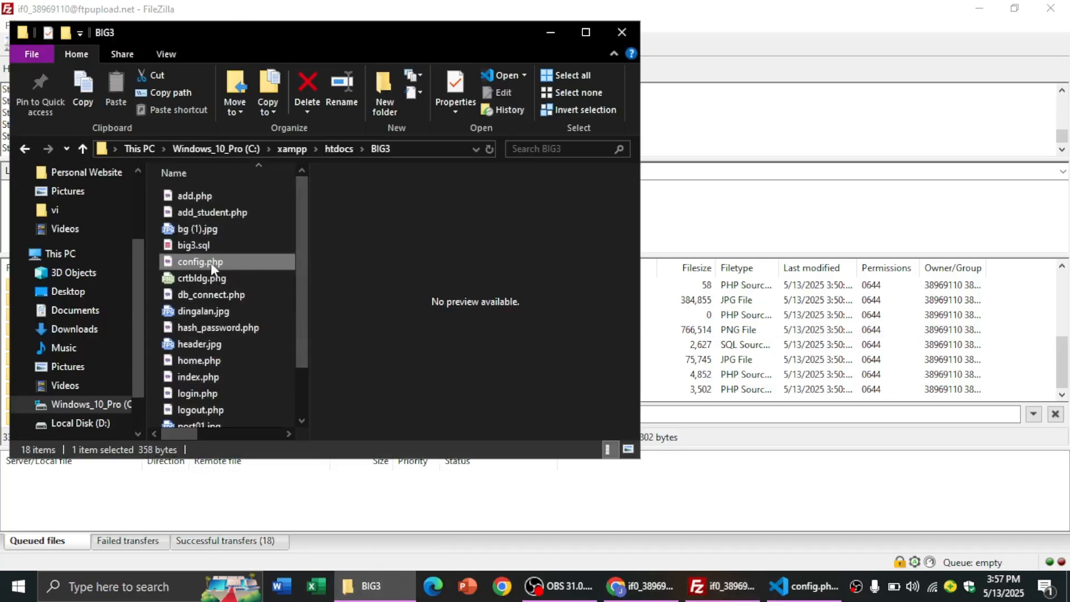
{"action": "left_click_drag", "start_coordinate": [211, 263], "coordinate": [777, 357]}
{"action": "left_click", "coordinate": [543, 34]}
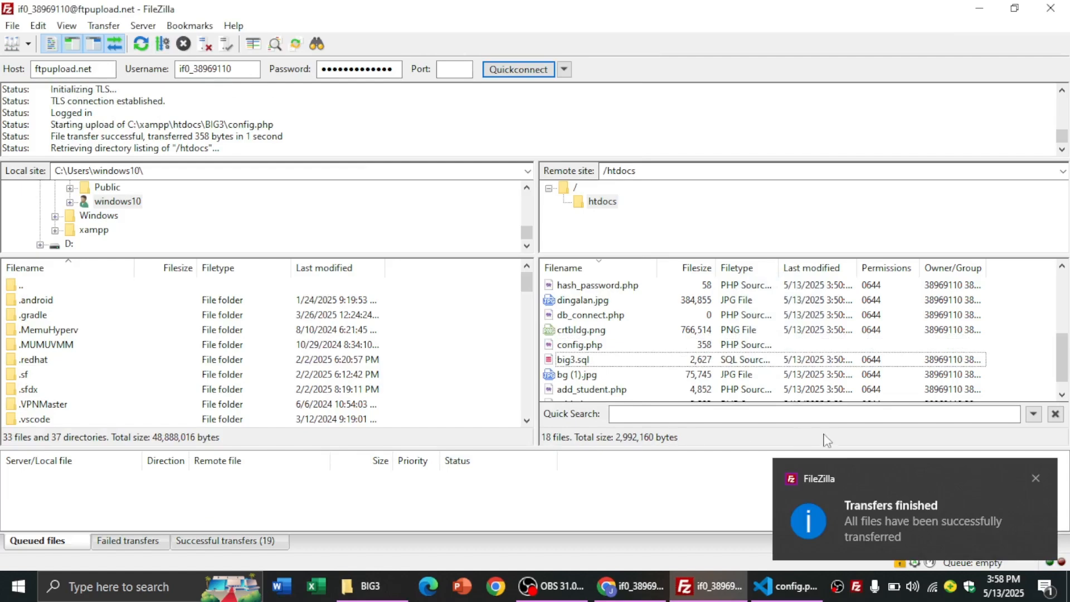
Dismiss the finished-transfer notification, switch to the InfinityFree dashboard in the browser, and copy the website's domain from the account page heading
{"action": "left_click", "coordinate": [1036, 479]}
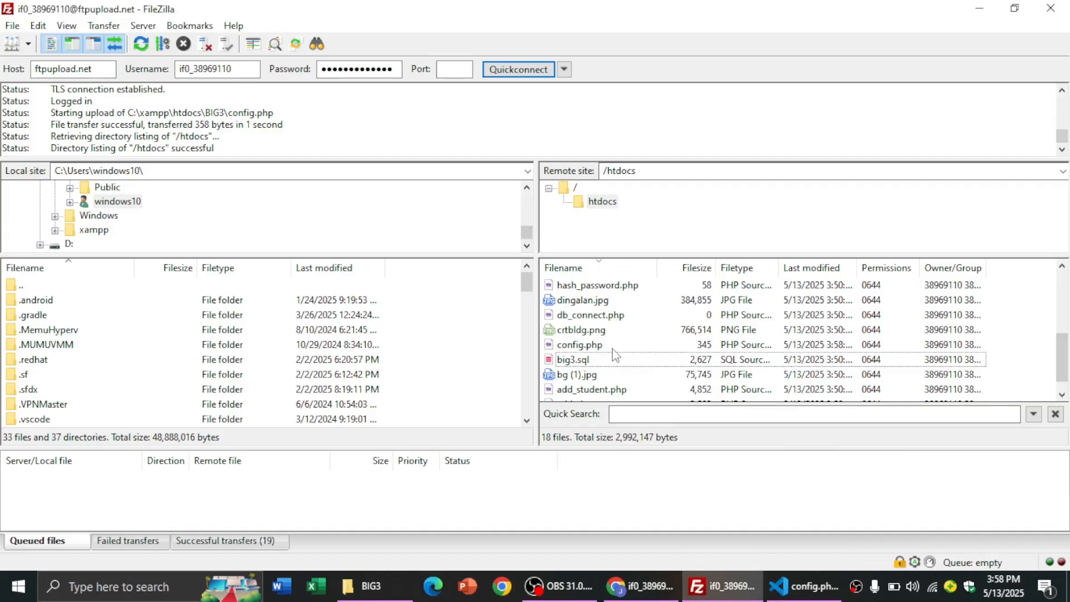
{"action": "key", "text": "ctrl+f"}
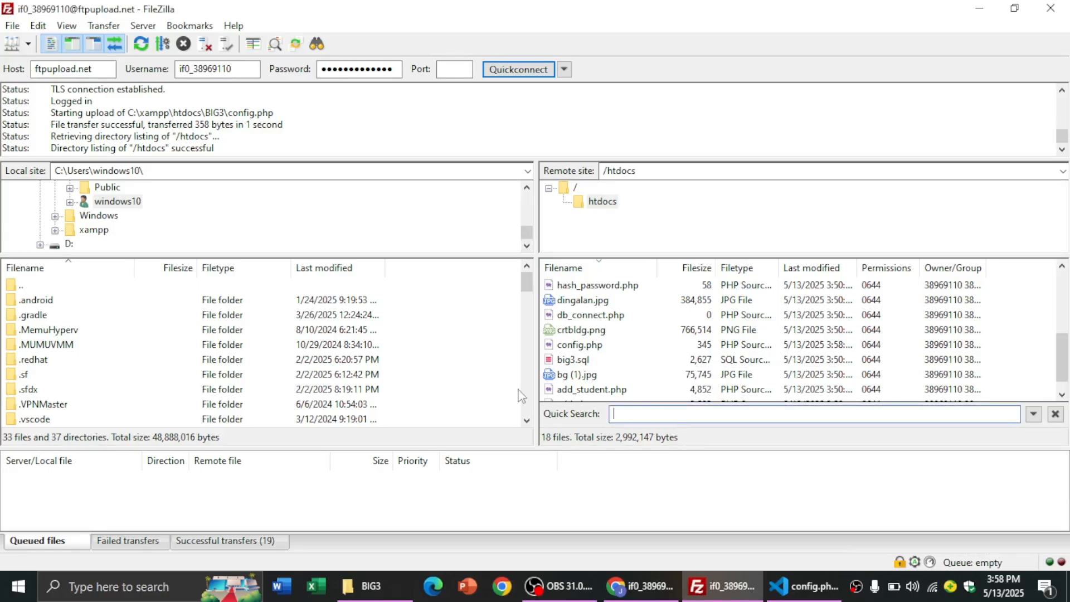
{"action": "left_click", "coordinate": [651, 580]}
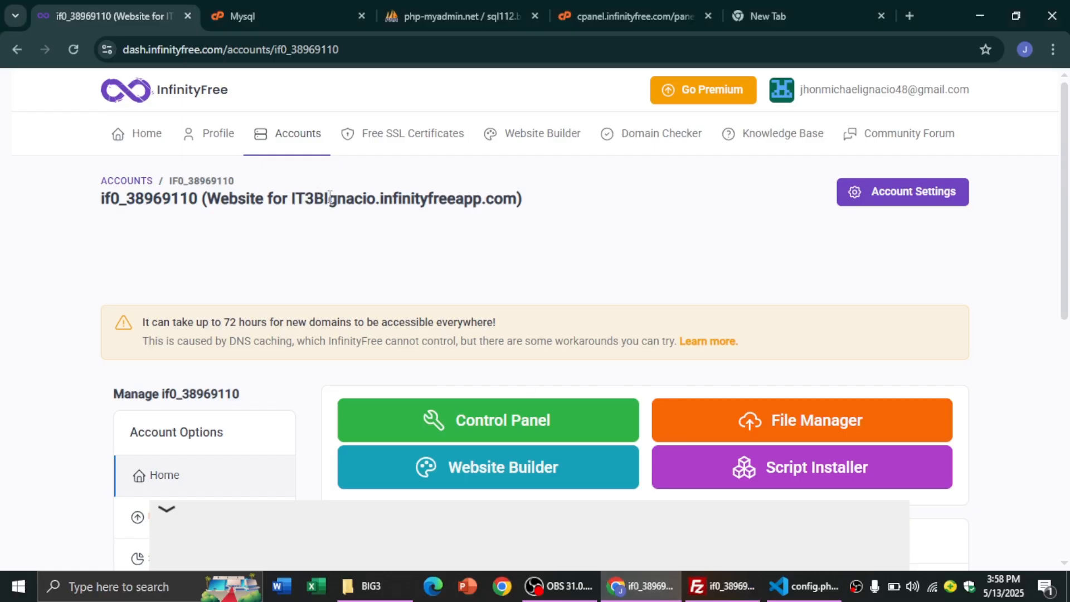
{"action": "left_click_drag", "start_coordinate": [292, 199], "coordinate": [519, 204]}
{"action": "key", "text": "ctrl+c"}
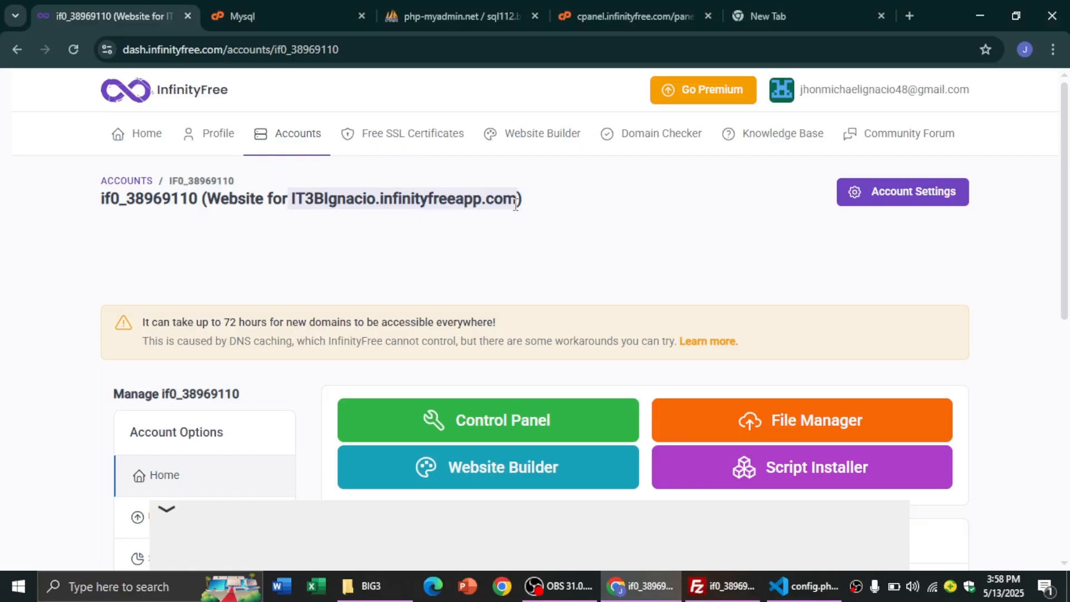
Open the hosted website in a new browser tab using the copied infinityfreeapp.com domain
{"action": "left_click", "coordinate": [911, 14]}
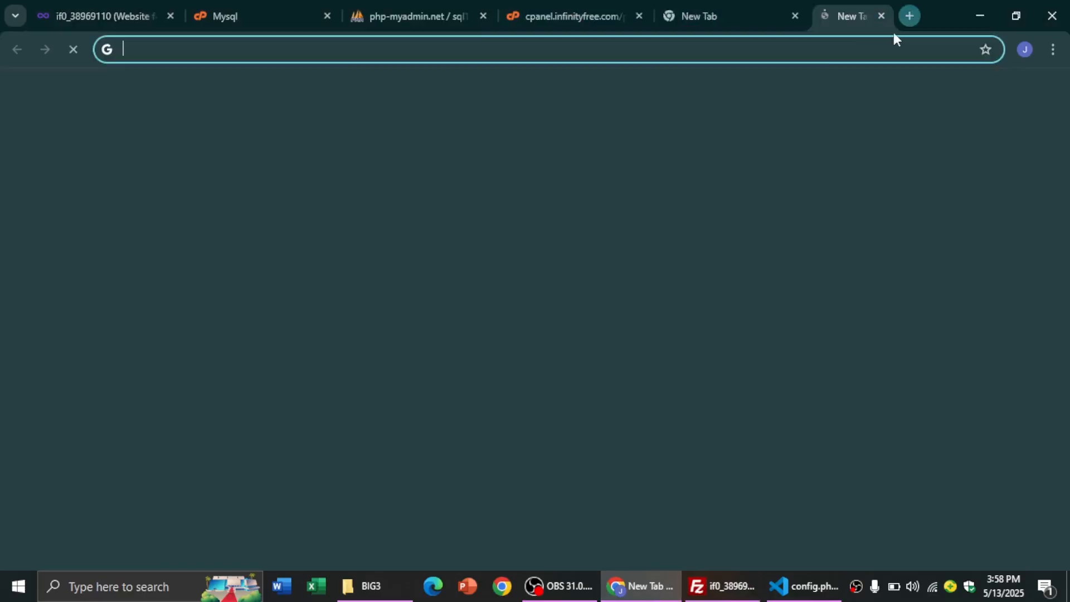
{"action": "left_click", "coordinate": [383, 292]}
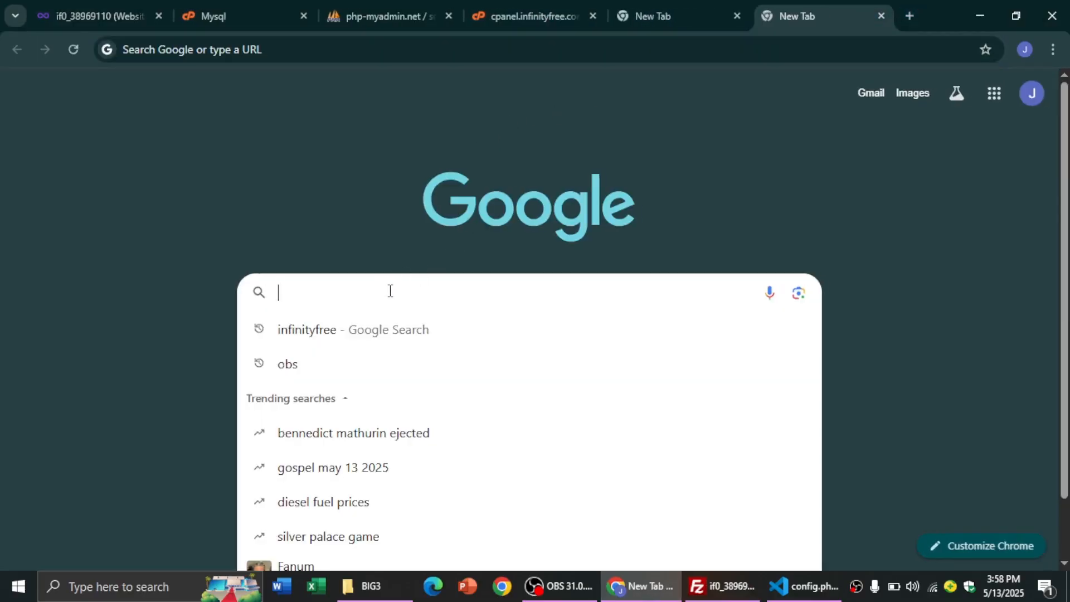
{"action": "key", "text": "ctrl+v"}
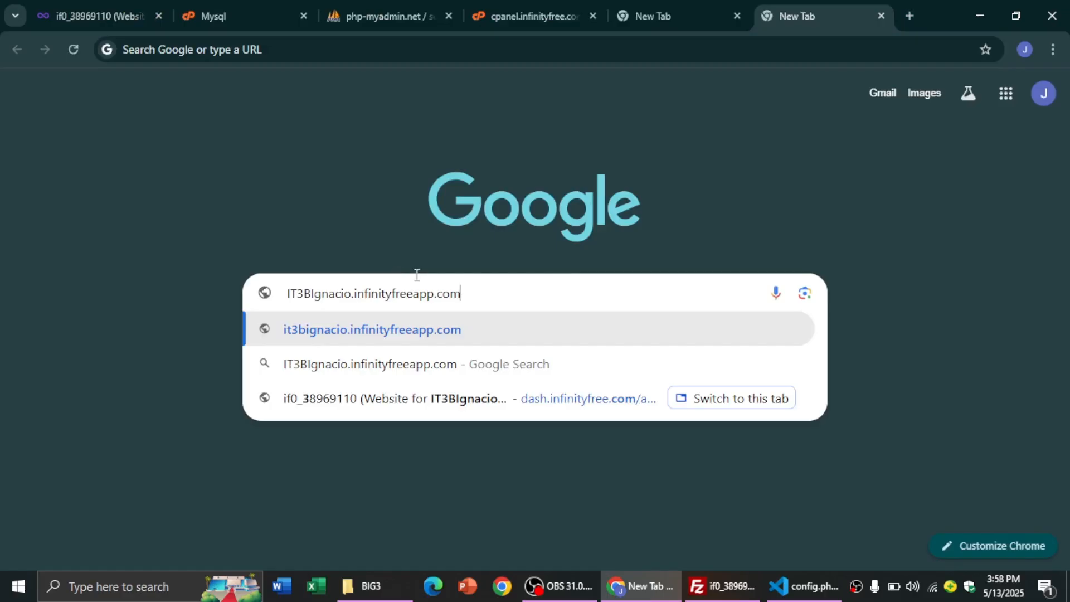
{"action": "key", "text": "Return"}
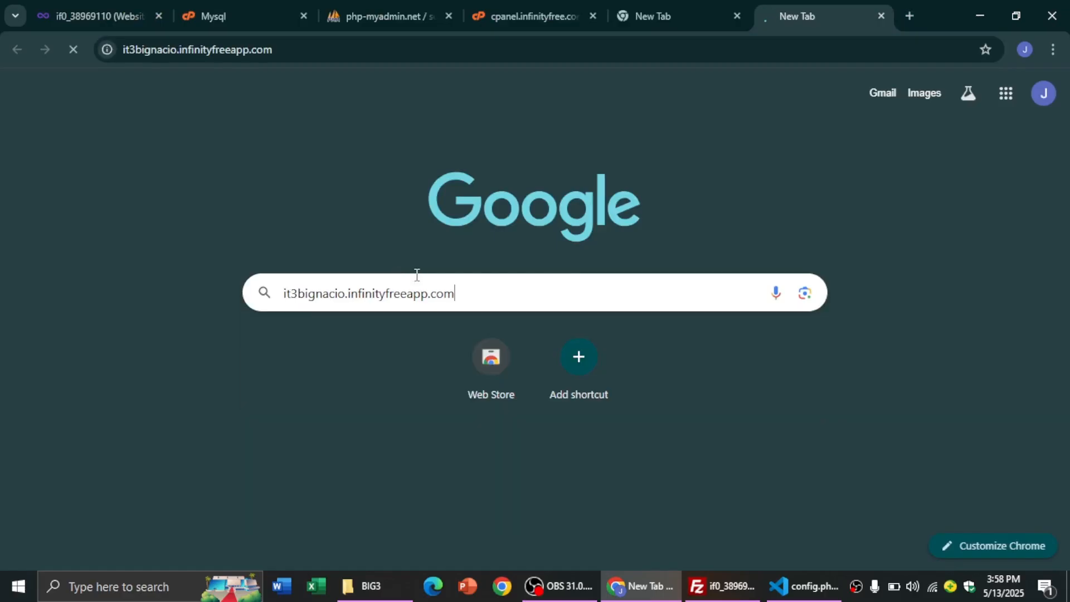